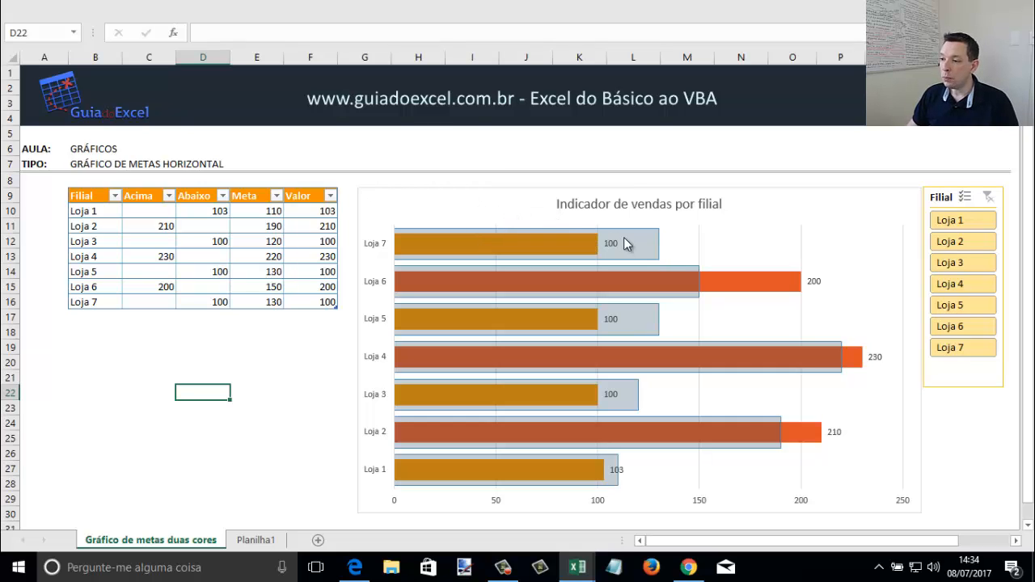
# - Filter the store table and chart with the Filial slicer to Loja 1, Loja 3 and finally Loja 5
pyautogui.moveTo(648, 239)
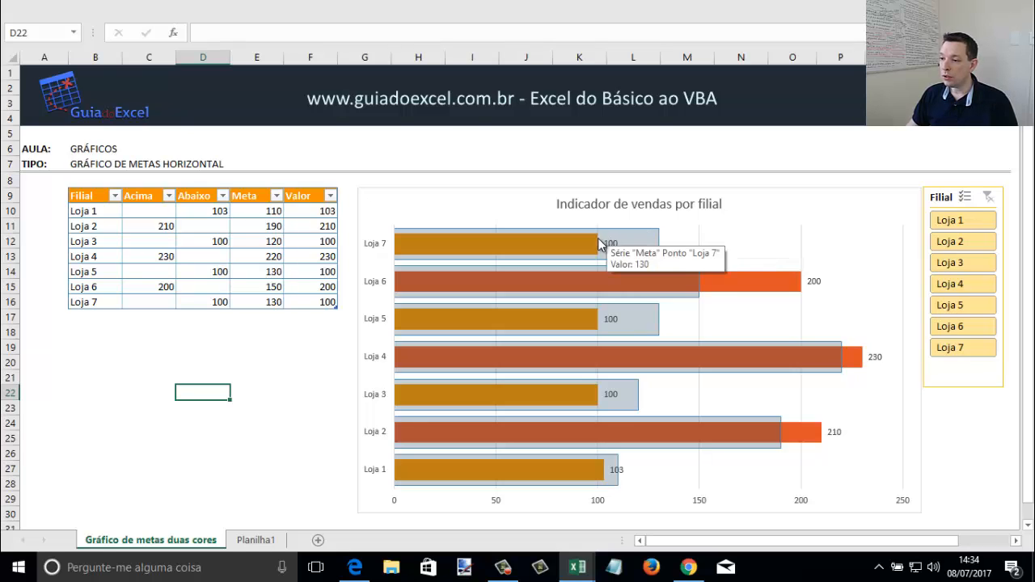
pyautogui.moveTo(615, 260)
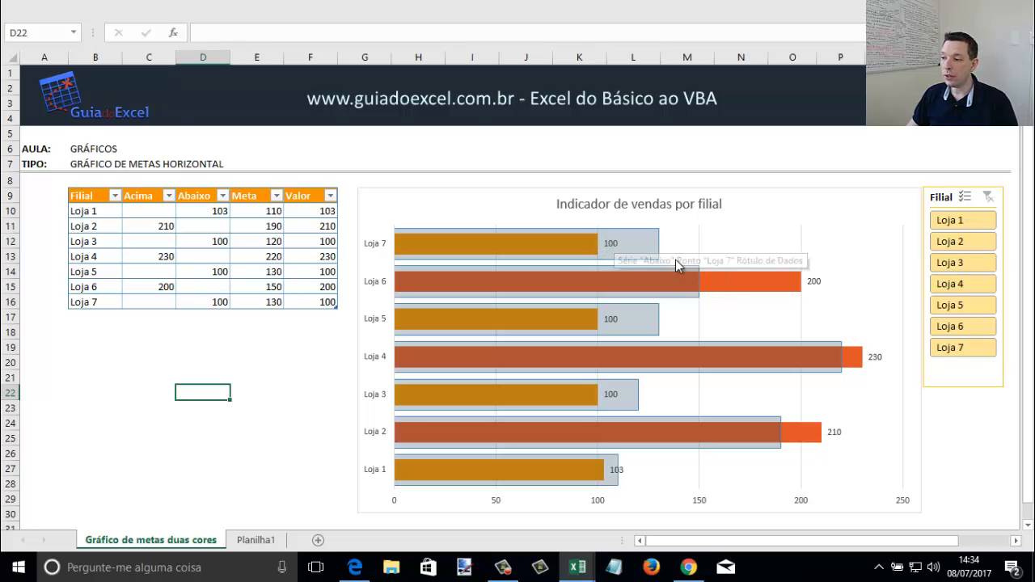
pyautogui.moveTo(731, 286)
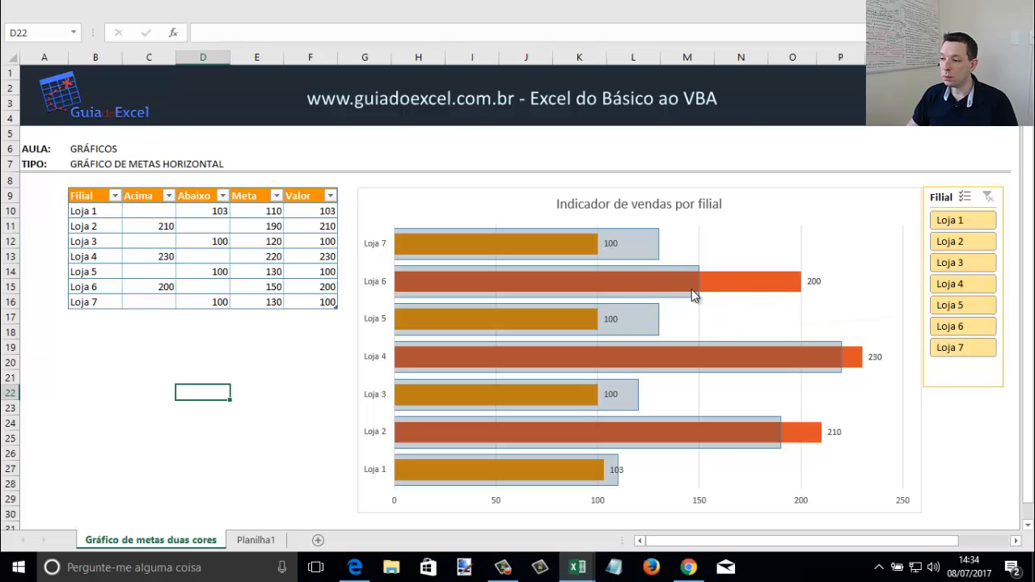
pyautogui.moveTo(694, 286)
pyautogui.click(989, 222)
pyautogui.click(973, 265)
pyautogui.click(958, 305)
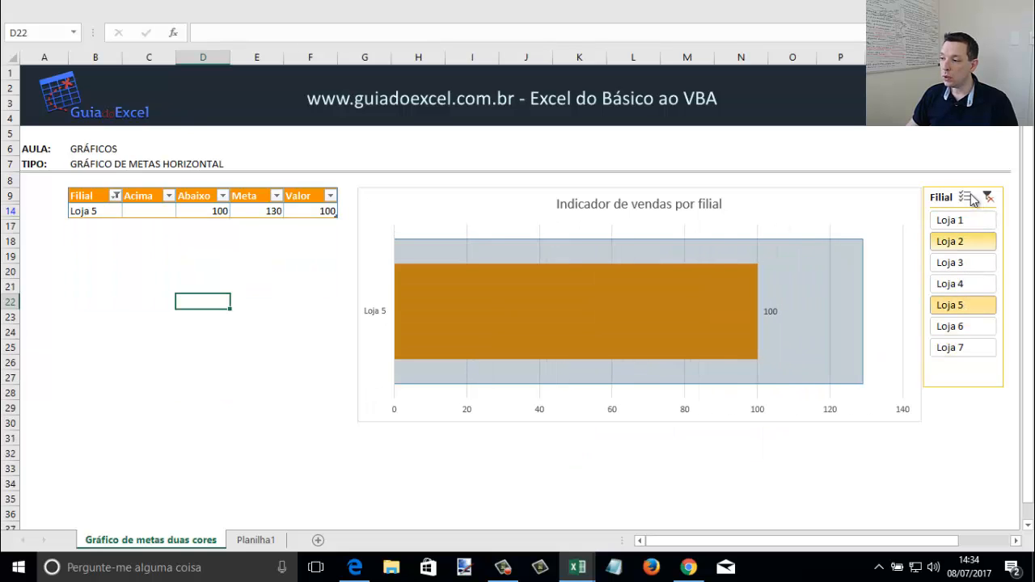
# - Enable multiple selection in the Filial slicer and add Loja 1, 3, 7, 6, 4 and 2 to the filter
pyautogui.click(966, 197)
pyautogui.click(959, 220)
pyautogui.click(961, 263)
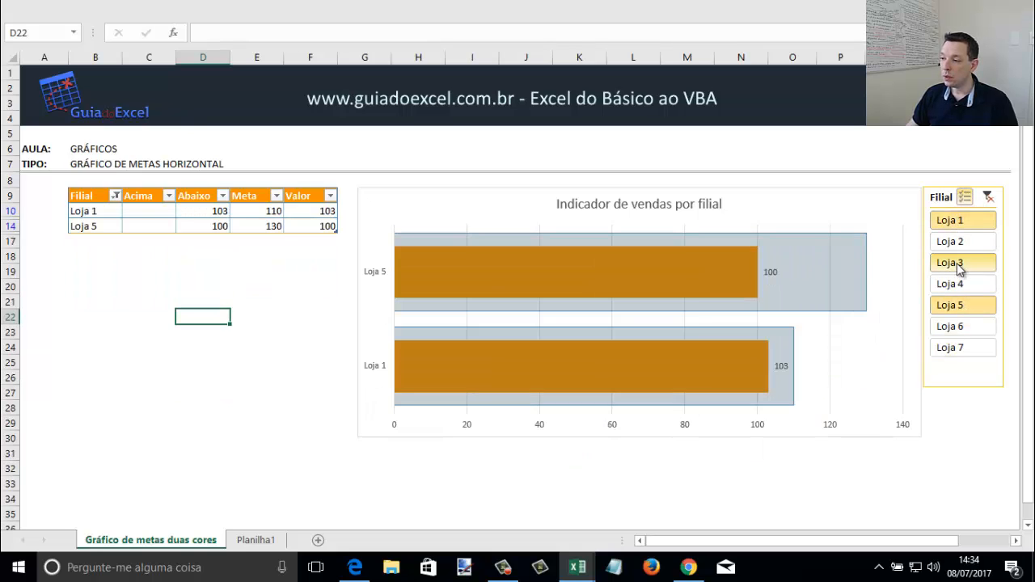
pyautogui.click(963, 348)
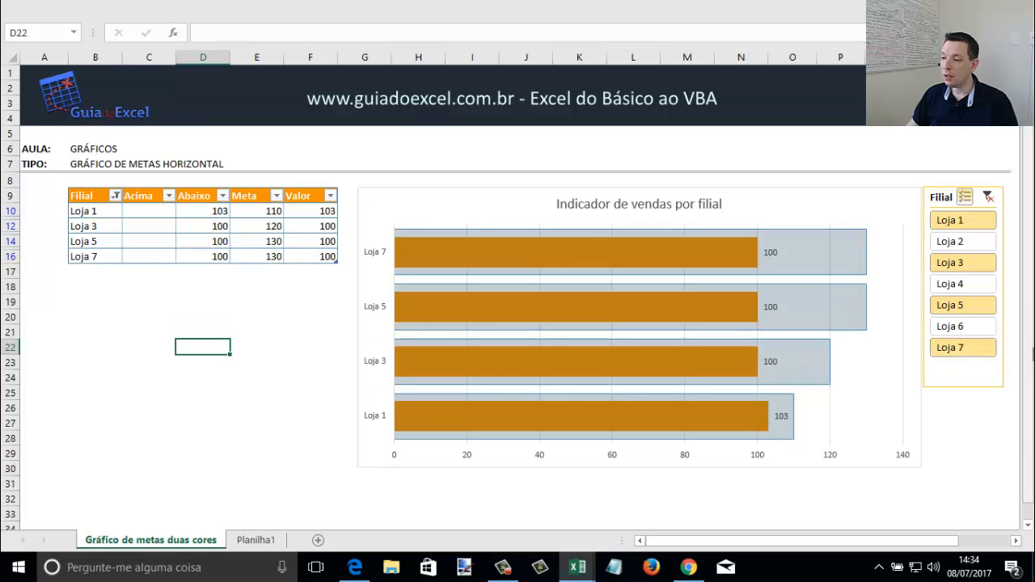
pyautogui.click(979, 328)
pyautogui.click(973, 286)
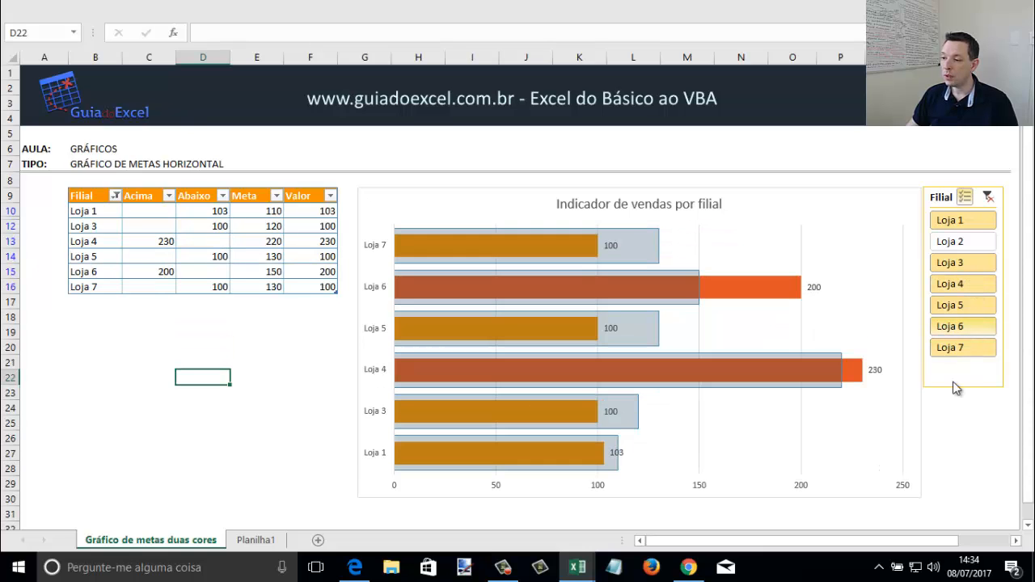
pyautogui.click(956, 241)
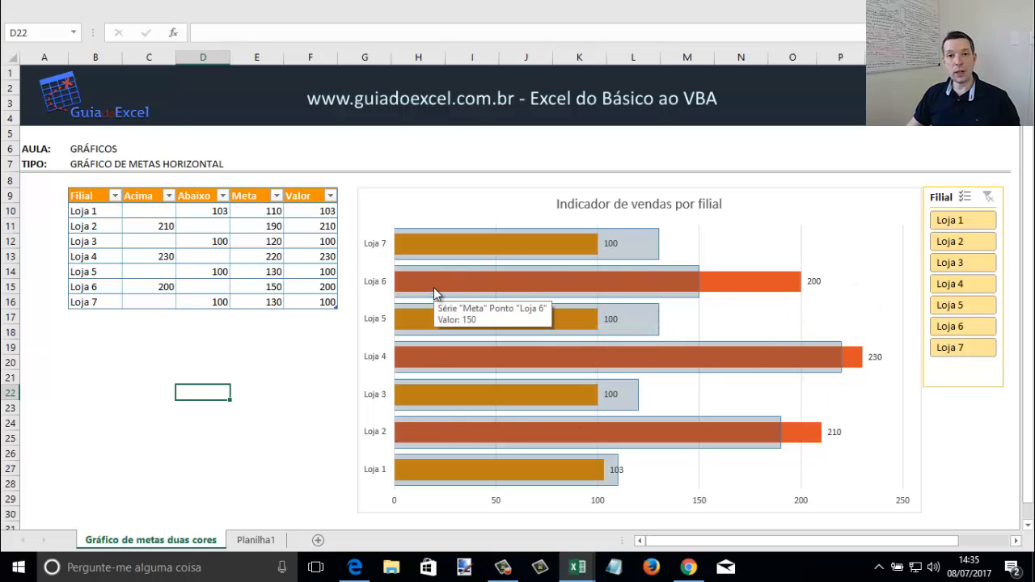
# - Delete the "Indicador de vendas por filial" chart from the sheet
pyautogui.click(220, 334)
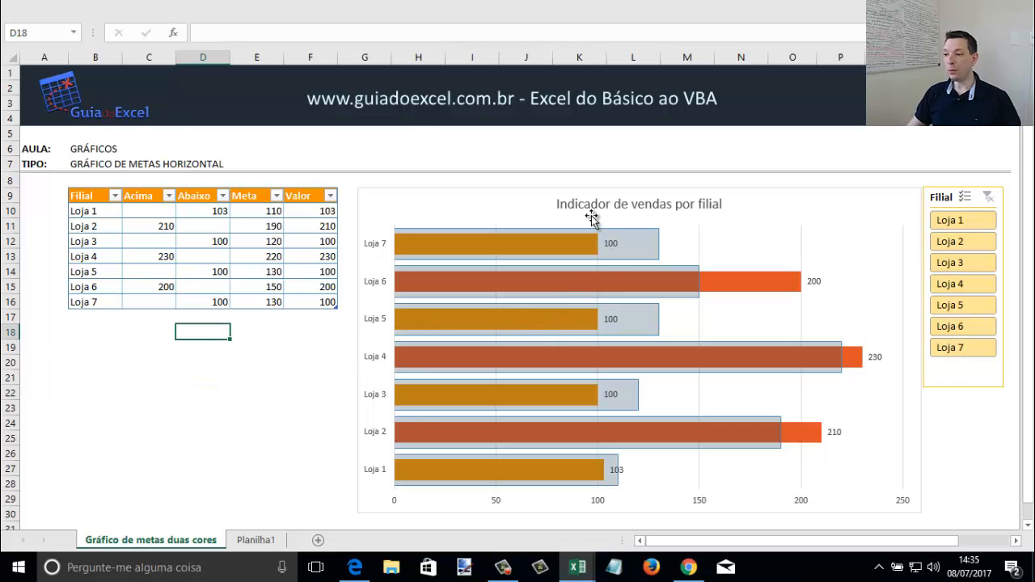
pyautogui.click(489, 197)
pyautogui.press('Delete')
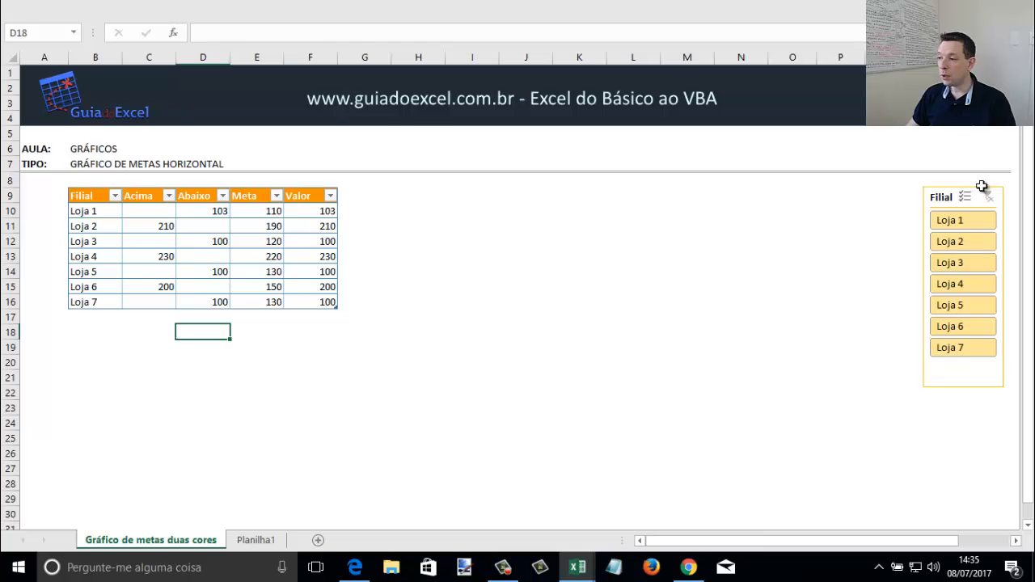
# - Allow resizing and moving of the Filial slicer in its size and properties settings, and delete the slicer
pyautogui.click(982, 188)
pyautogui.rightClick(982, 188)
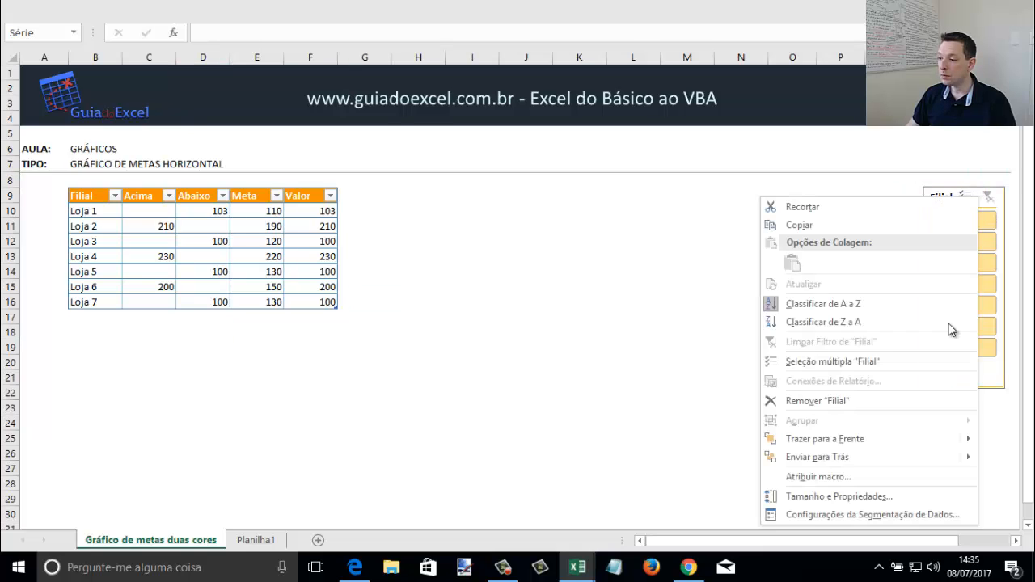
pyautogui.click(840, 497)
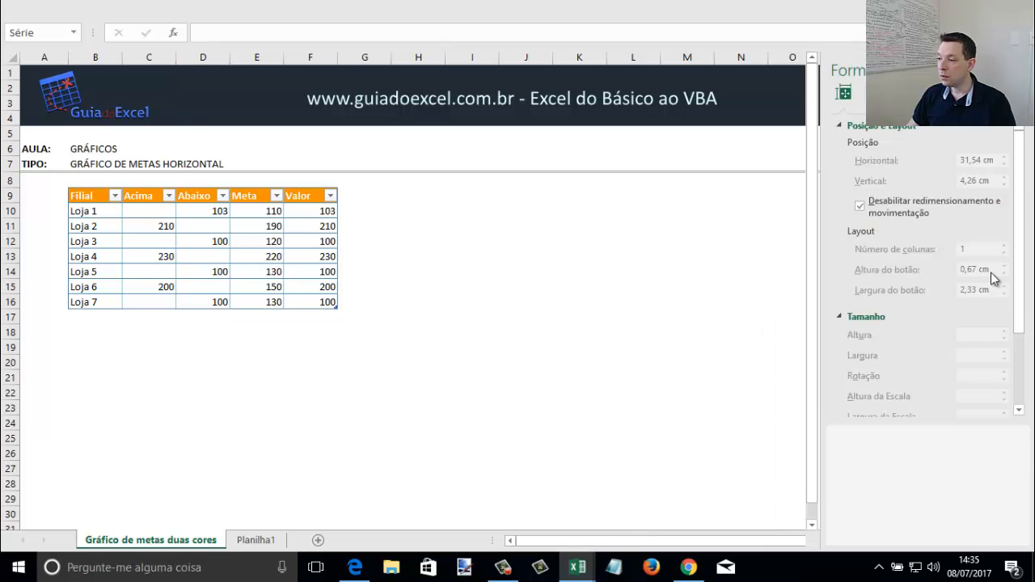
pyautogui.click(876, 202)
pyautogui.click(1018, 71)
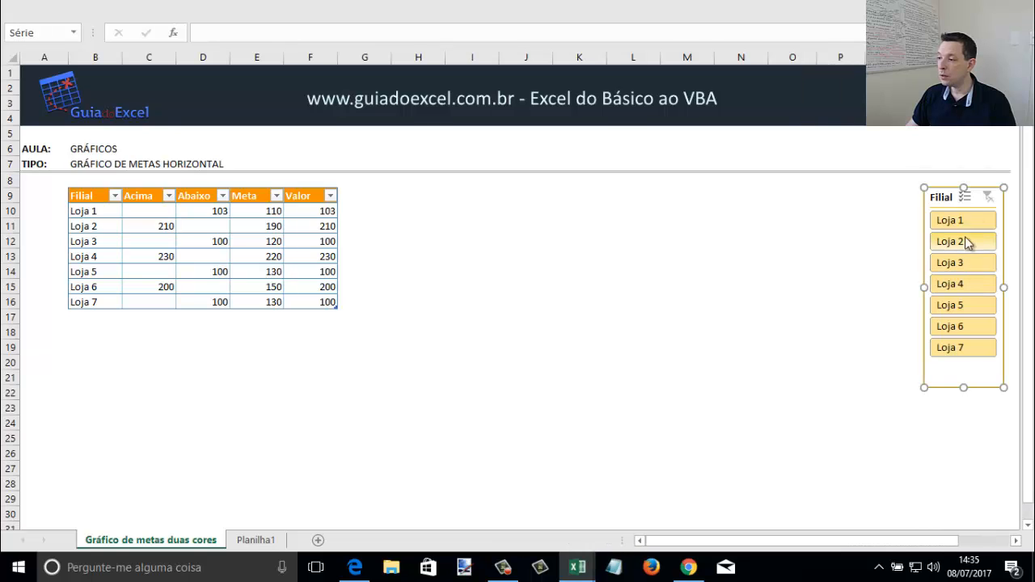
pyautogui.press('Delete')
pyautogui.click(472, 327)
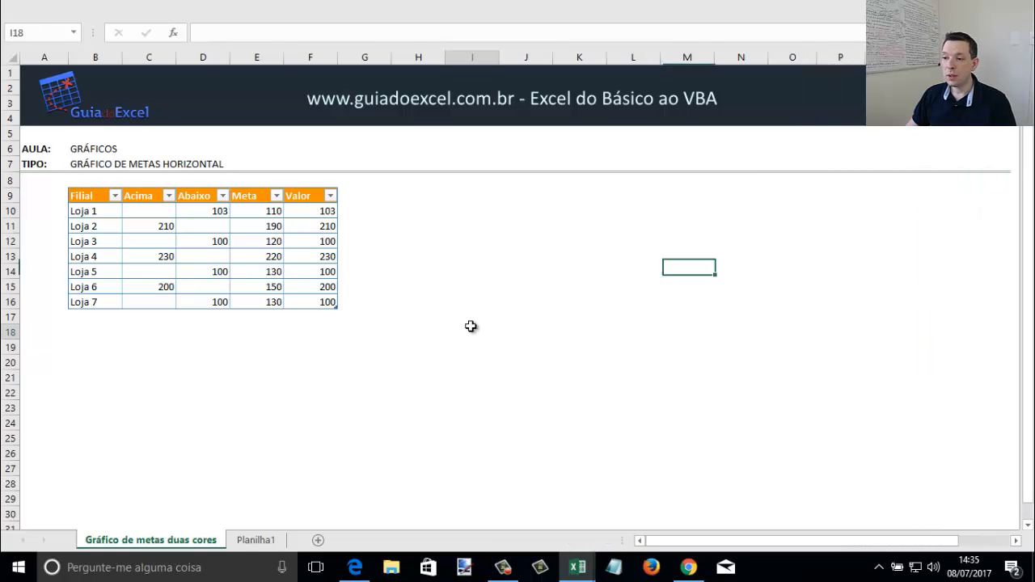
# - Display the ribbon with both its tabs and commands permanently visible
pyautogui.click(263, 242)
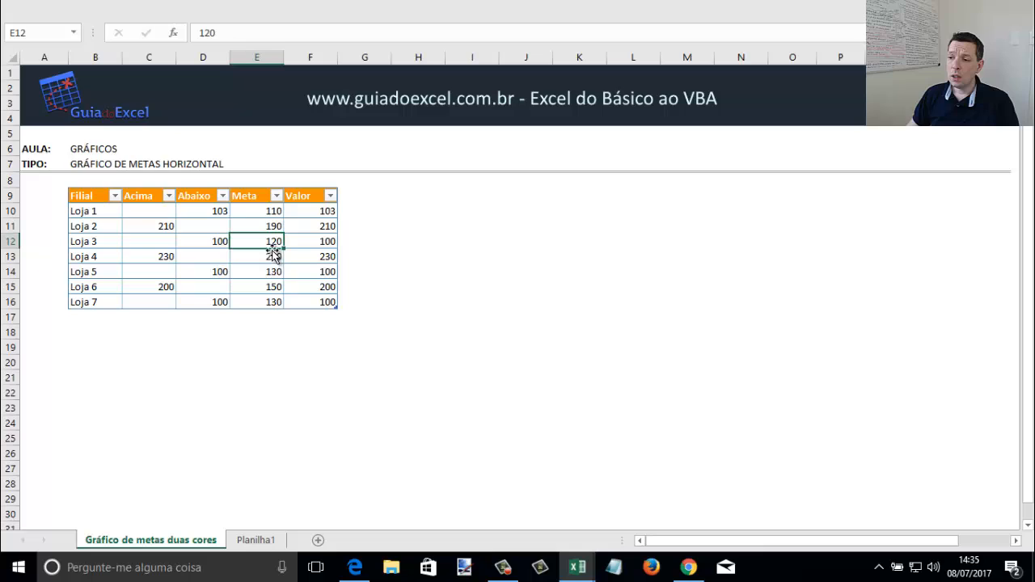
pyautogui.click(256, 195)
pyautogui.click(922, 8)
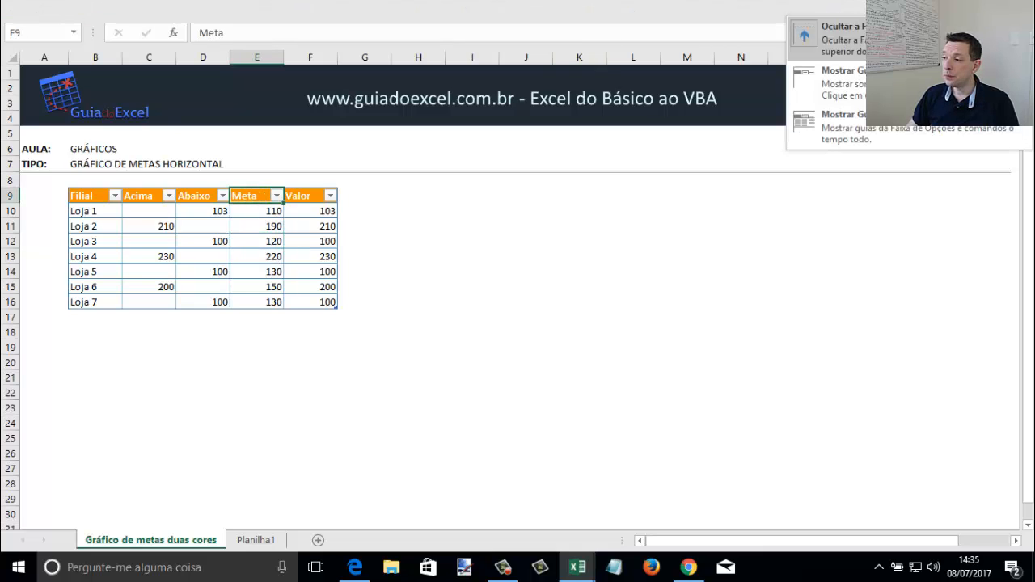
pyautogui.click(882, 128)
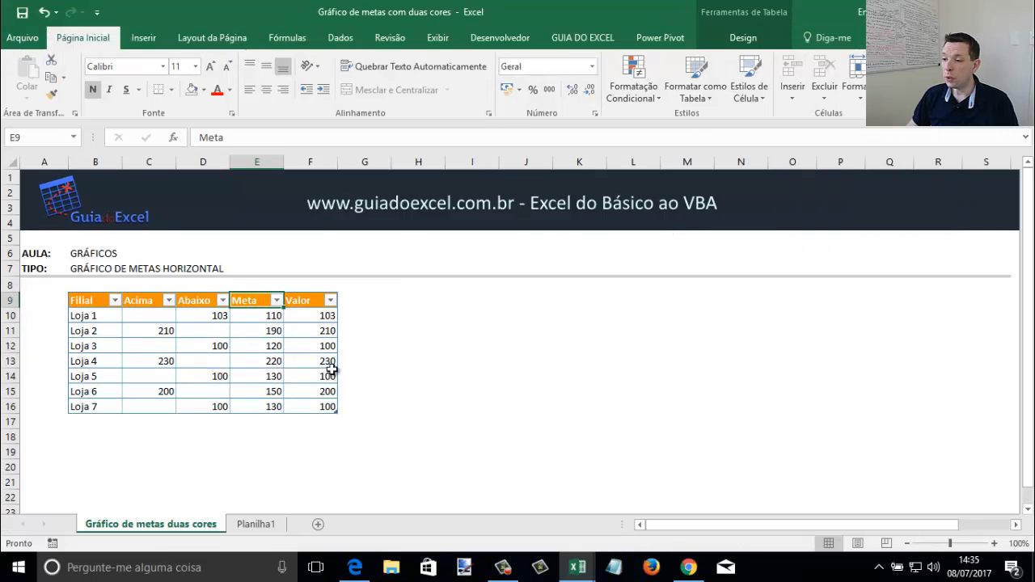
# - Convert the store table in B9:F16 to a normal range
pyautogui.click(316, 346)
pyautogui.click(149, 329)
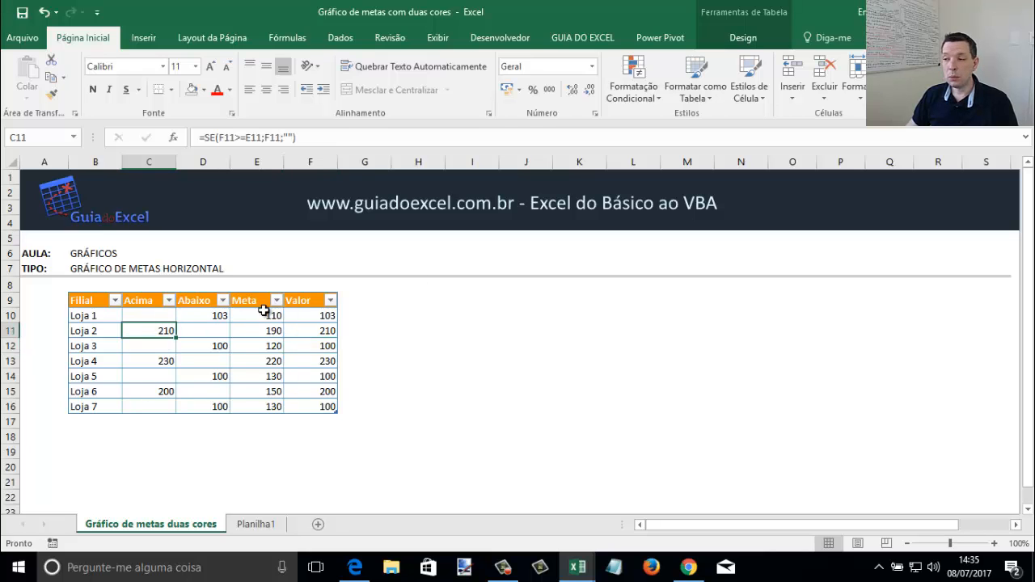
pyautogui.click(741, 38)
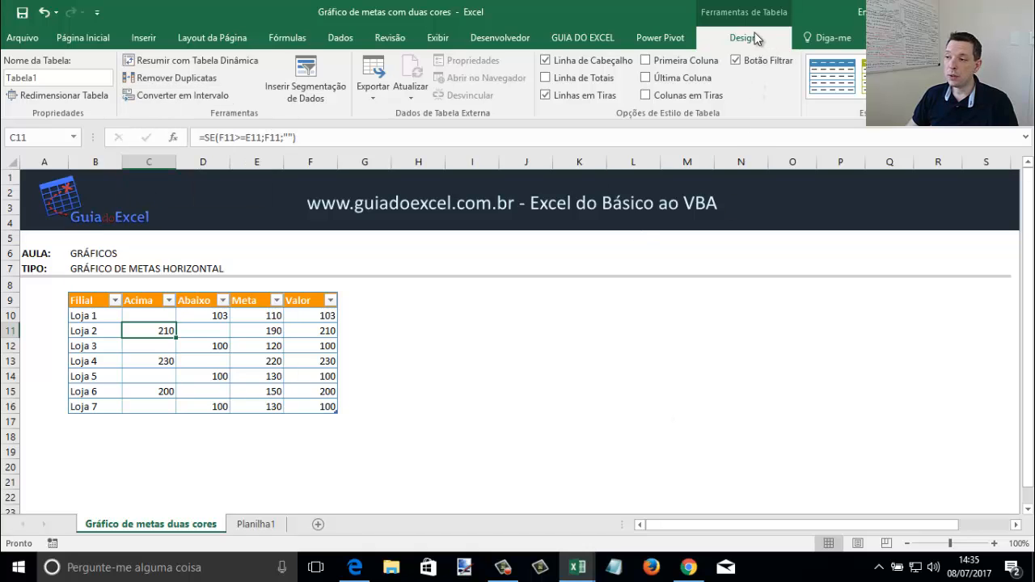
pyautogui.click(292, 331)
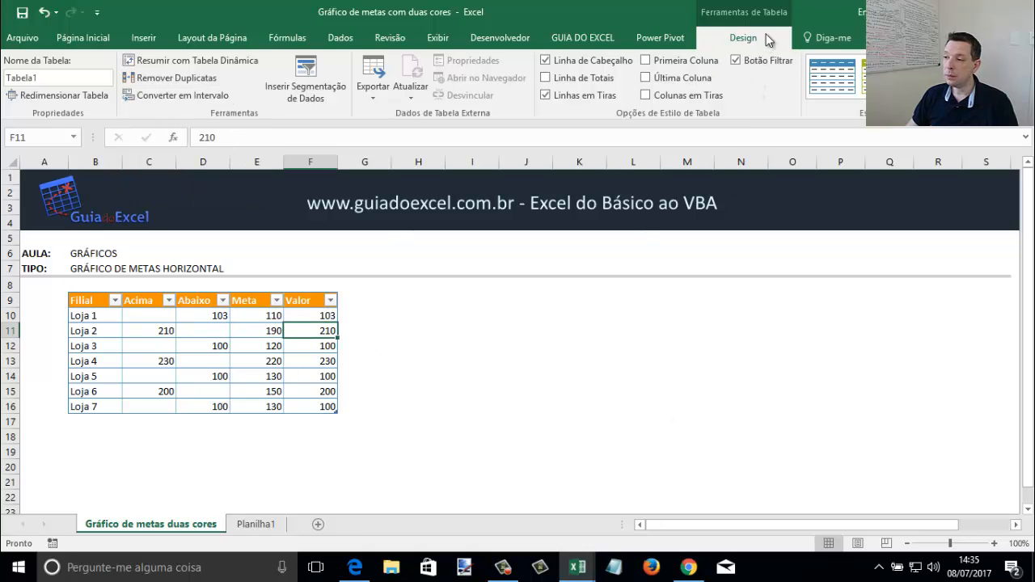
pyautogui.click(160, 95)
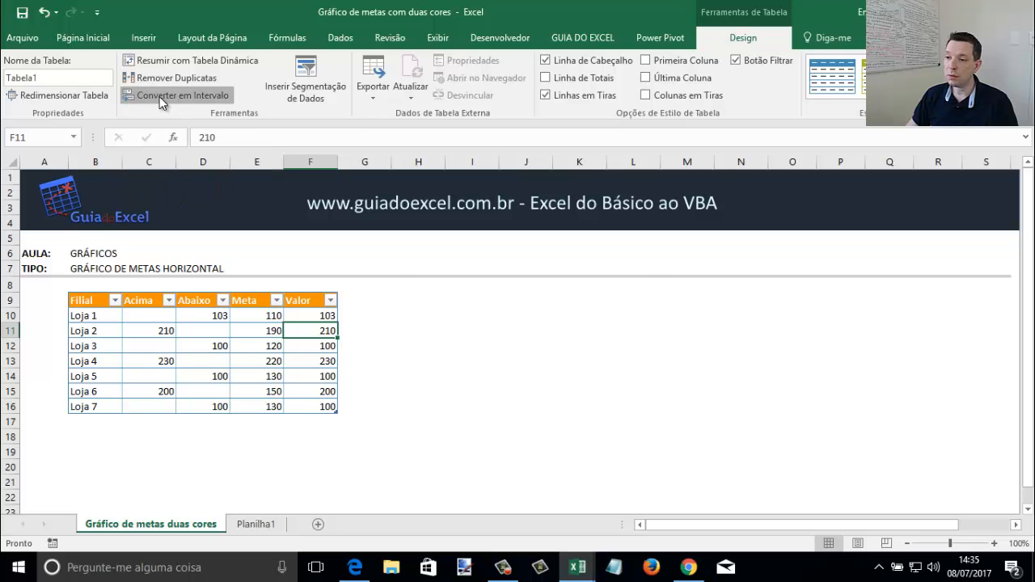
pyautogui.click(489, 324)
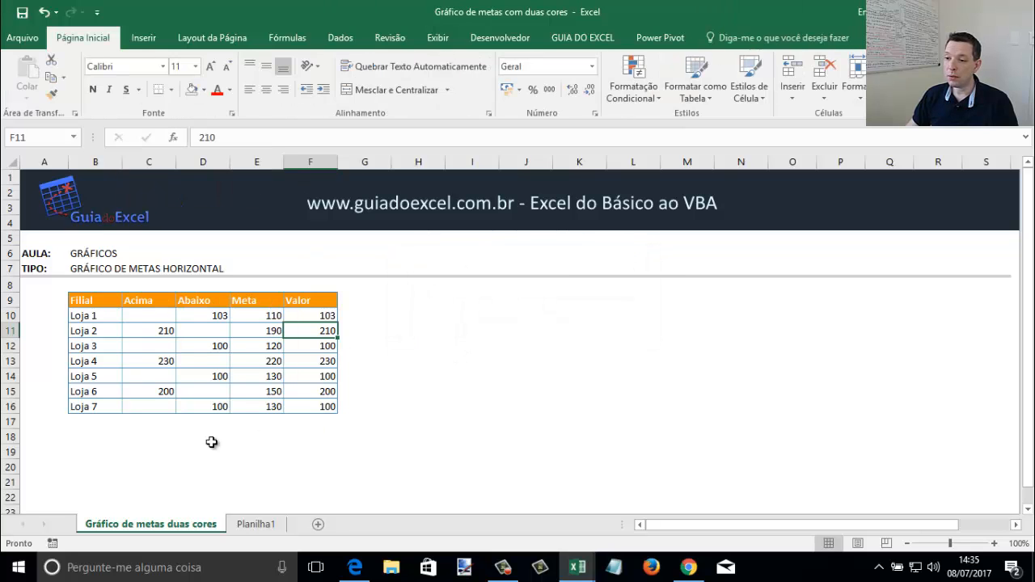
# - Clear the existing formulas from the Acima and Abaixo columns in C10:D16
pyautogui.click(203, 375)
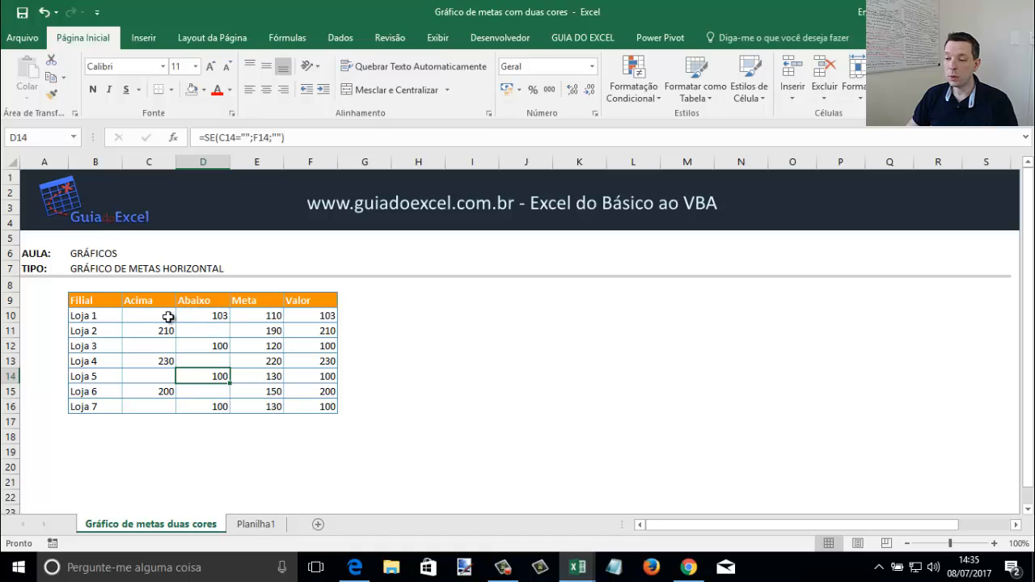
pyautogui.click(80, 300)
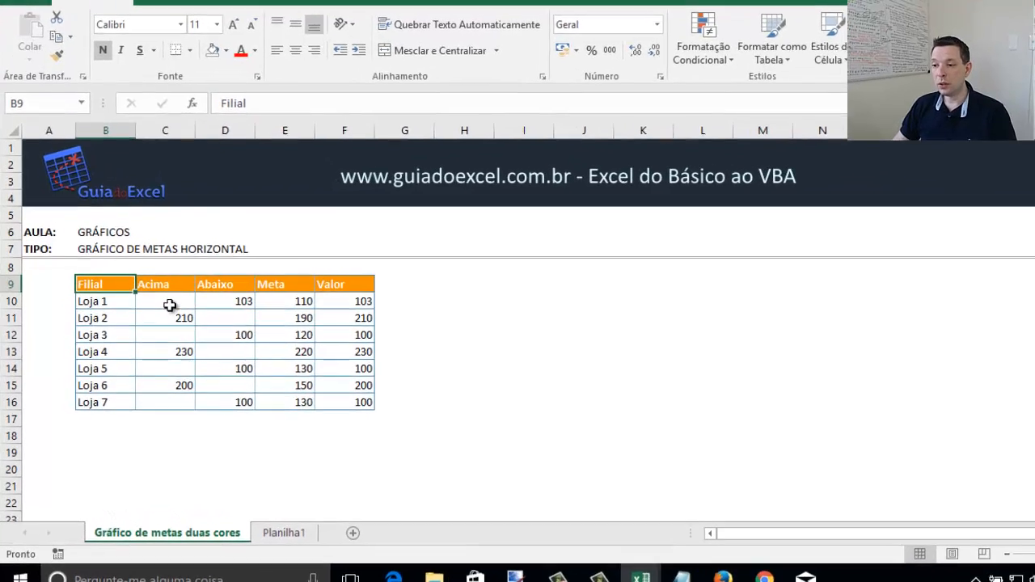
pyautogui.moveTo(149, 316); pyautogui.dragTo(205, 405)
pyautogui.moveTo(267, 392); pyautogui.dragTo(270, 393)
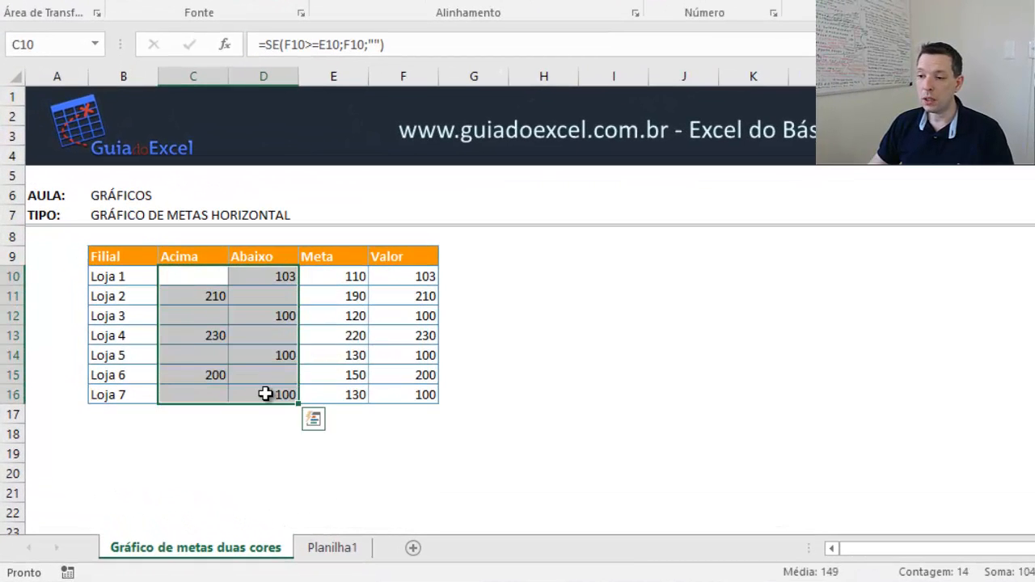
pyautogui.press('Delete')
# - Review the Filial column and the Meta and Valor entries for Loja 1 and Loja 2
pyautogui.click(125, 276)
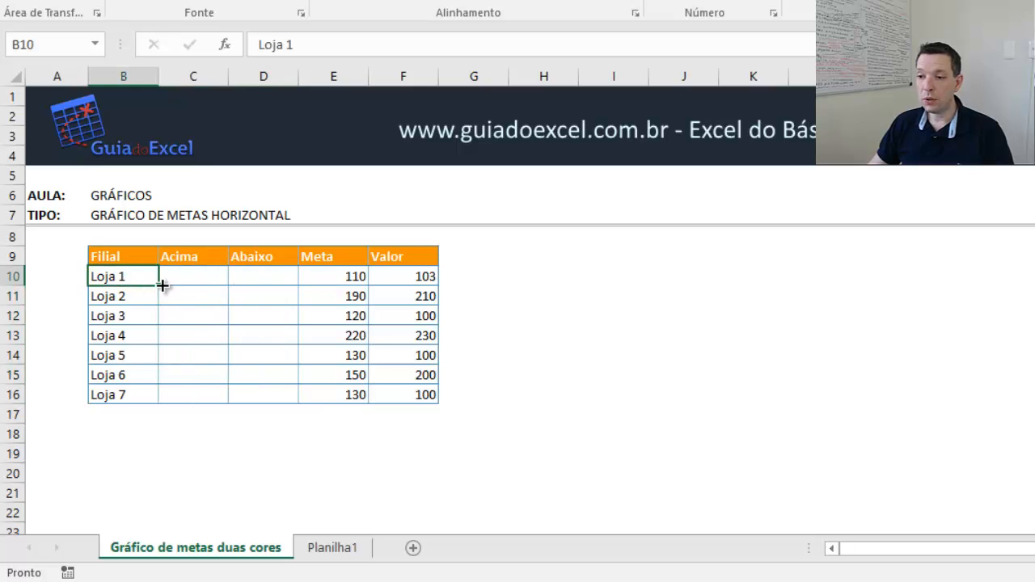
pyautogui.moveTo(134, 259); pyautogui.dragTo(119, 395)
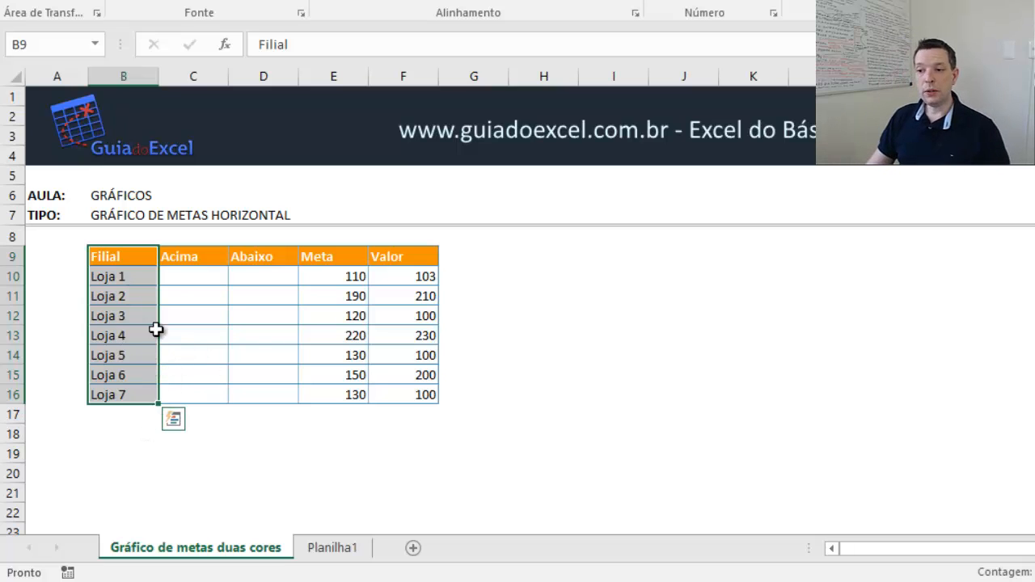
pyautogui.click(127, 276)
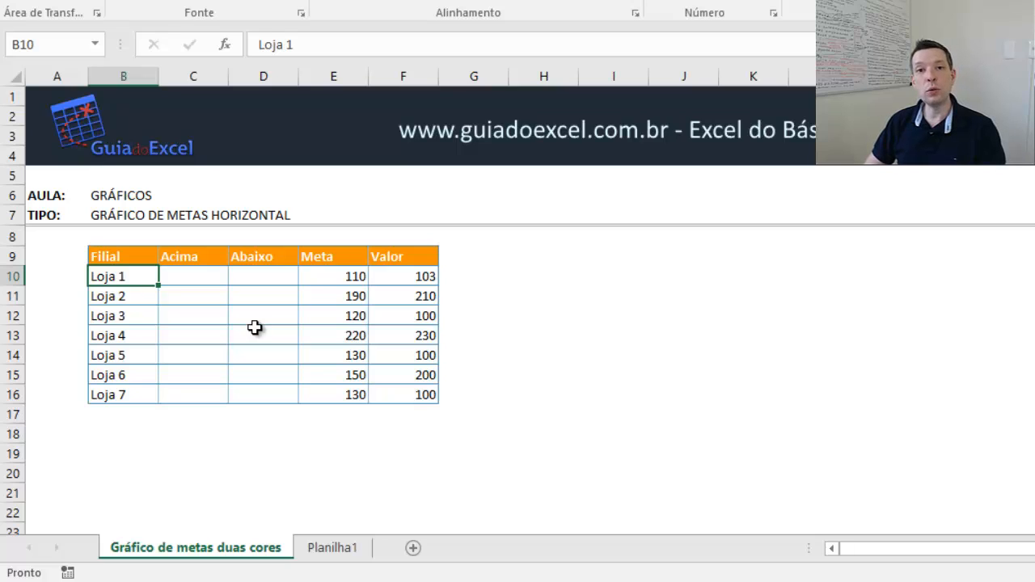
pyautogui.press('Right')
pyautogui.press('Right')
pyautogui.press('Right')
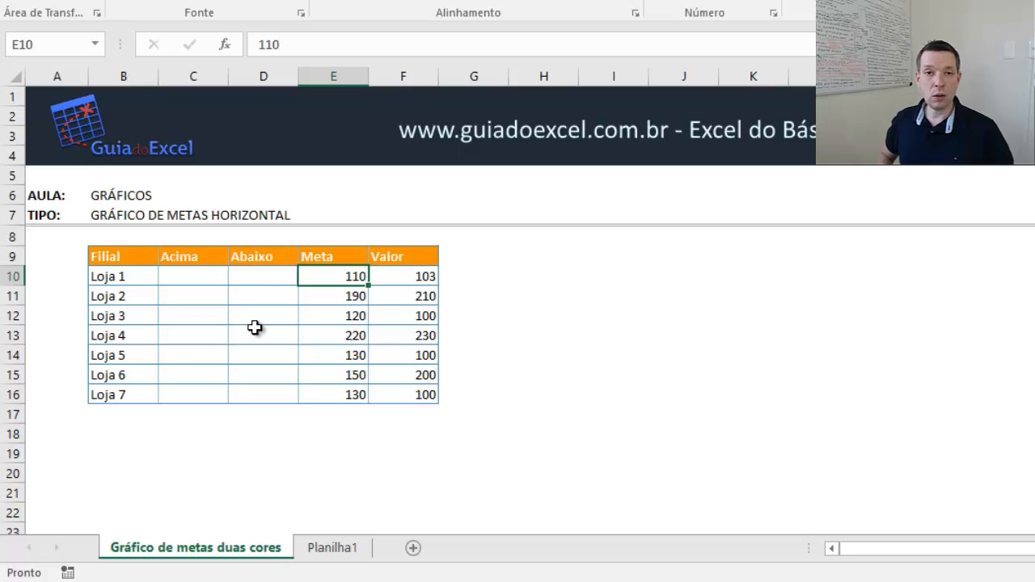
pyautogui.press('Down')
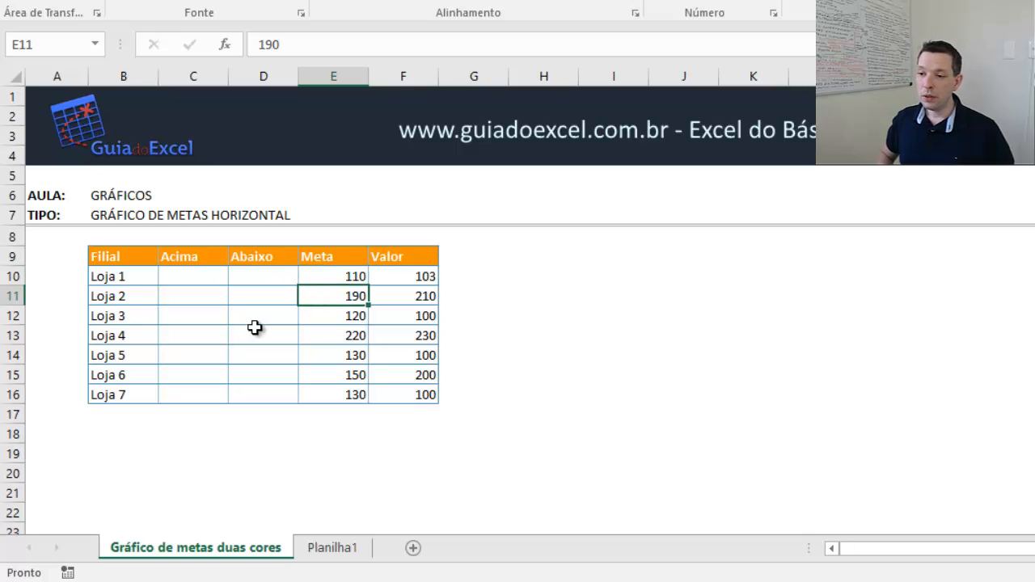
pyautogui.press('Up')
pyautogui.press('Right')
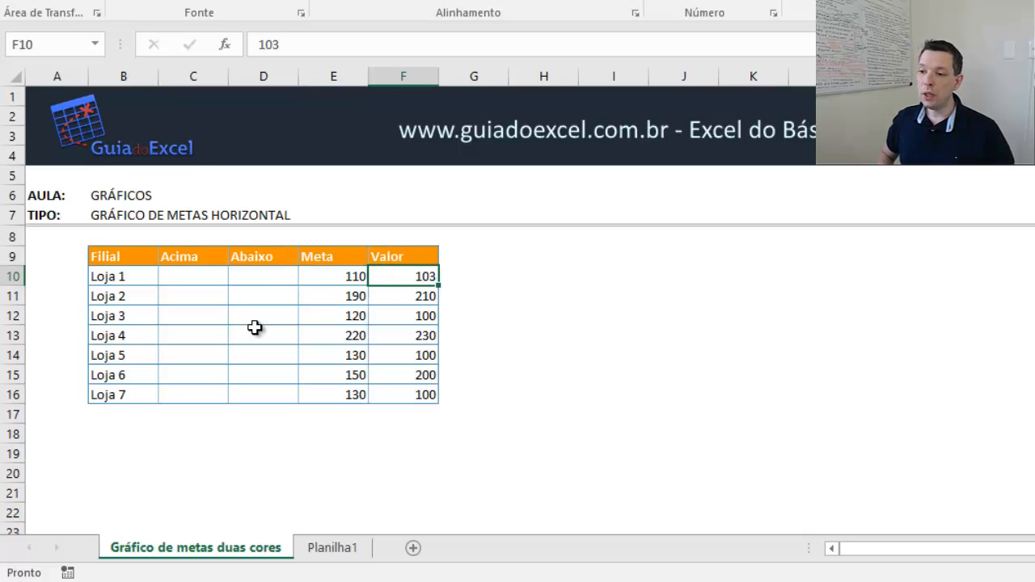
pyautogui.press('Down')
pyautogui.press('Up')
pyautogui.press('Down')
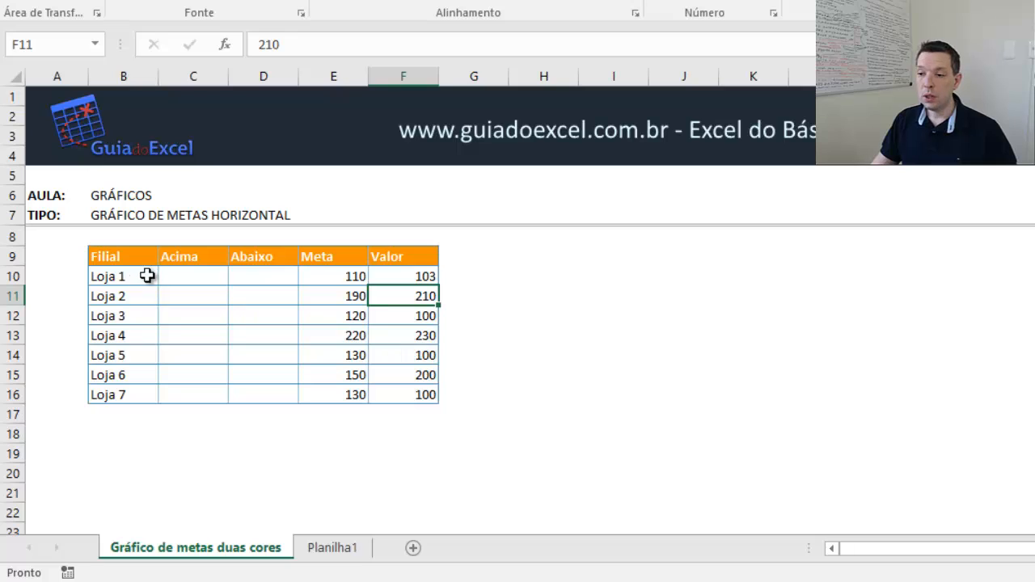
# - Examine the Meta column against the empty Acima and Abaixo cells, and select the Acima cells C10:C16
pyautogui.click(193, 275)
pyautogui.moveTo(193, 275); pyautogui.dragTo(254, 270)
pyautogui.moveTo(338, 277); pyautogui.dragTo(336, 394)
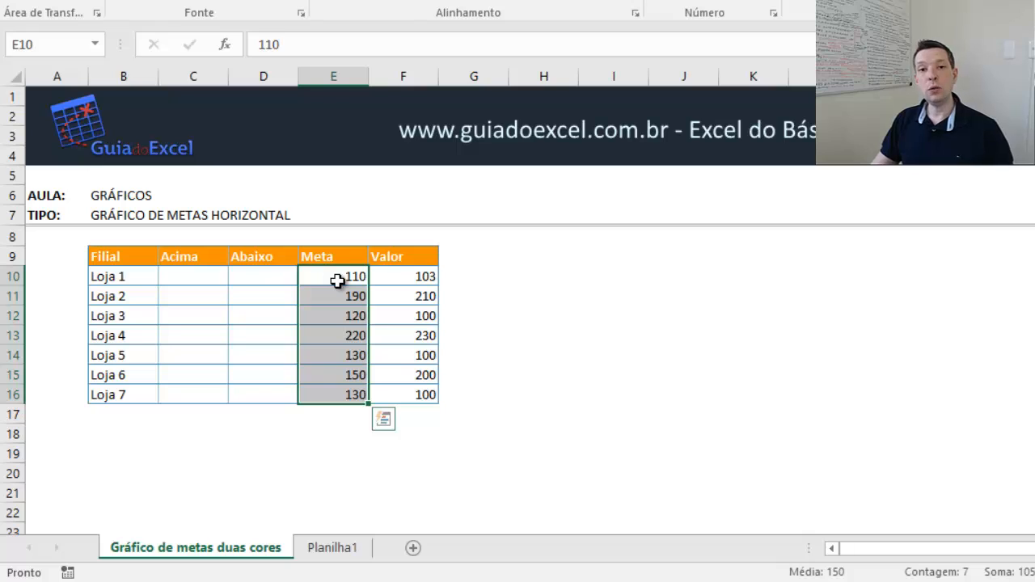
pyautogui.click(190, 277)
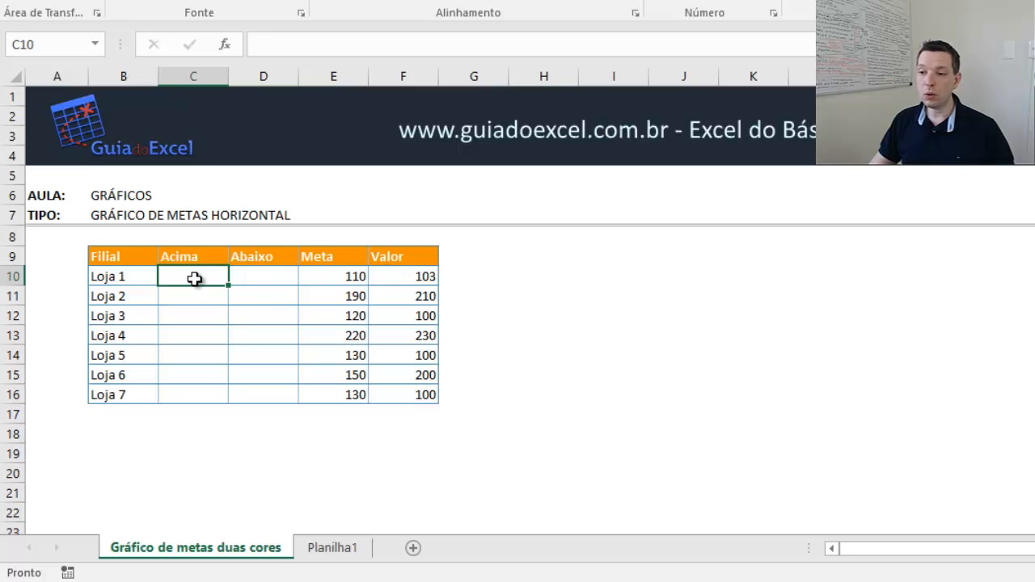
pyautogui.moveTo(196, 275); pyautogui.dragTo(227, 393)
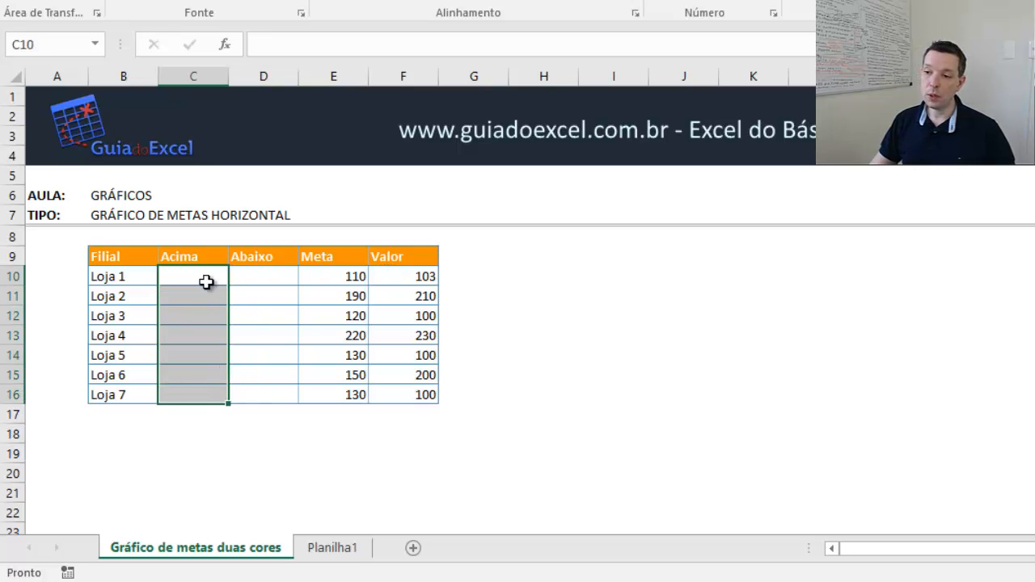
# - Enter the formula =SE(F10>=E10;F10;"") in C10, the Acima cell for Loja 1
pyautogui.click(203, 278)
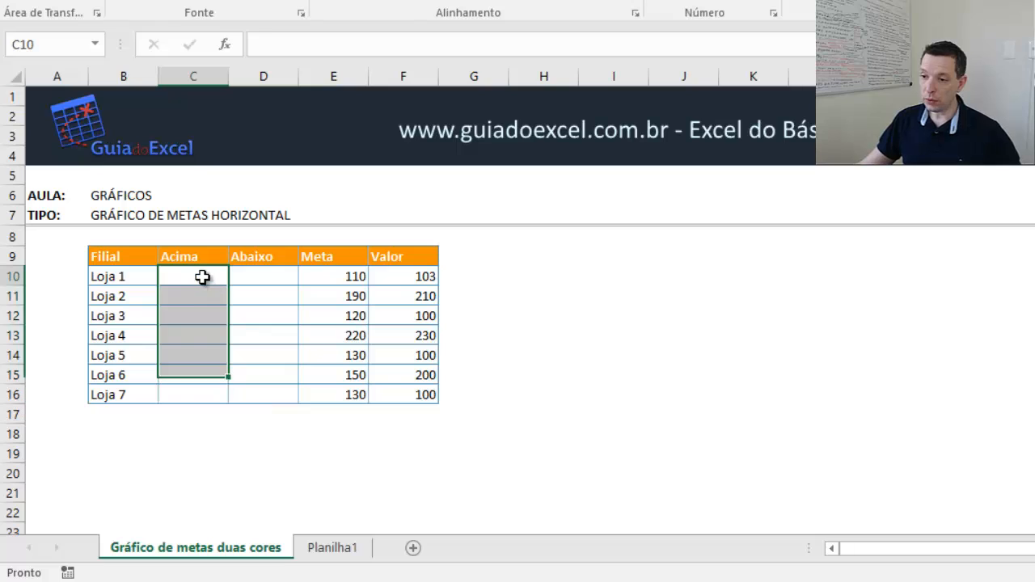
pyautogui.write('=se')
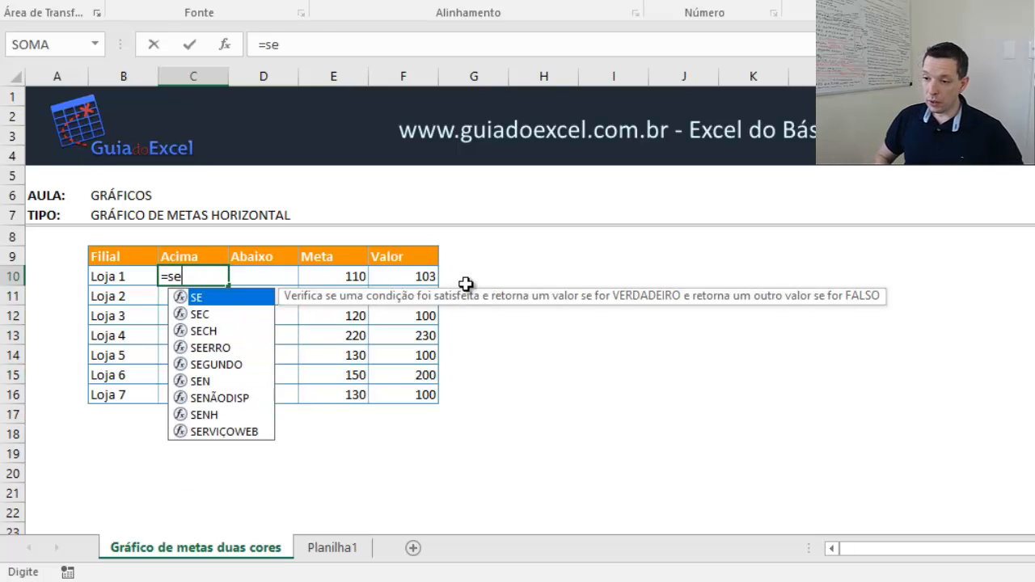
pyautogui.write('(')
pyautogui.press('Right')
pyautogui.press('Right')
pyautogui.press('Right')
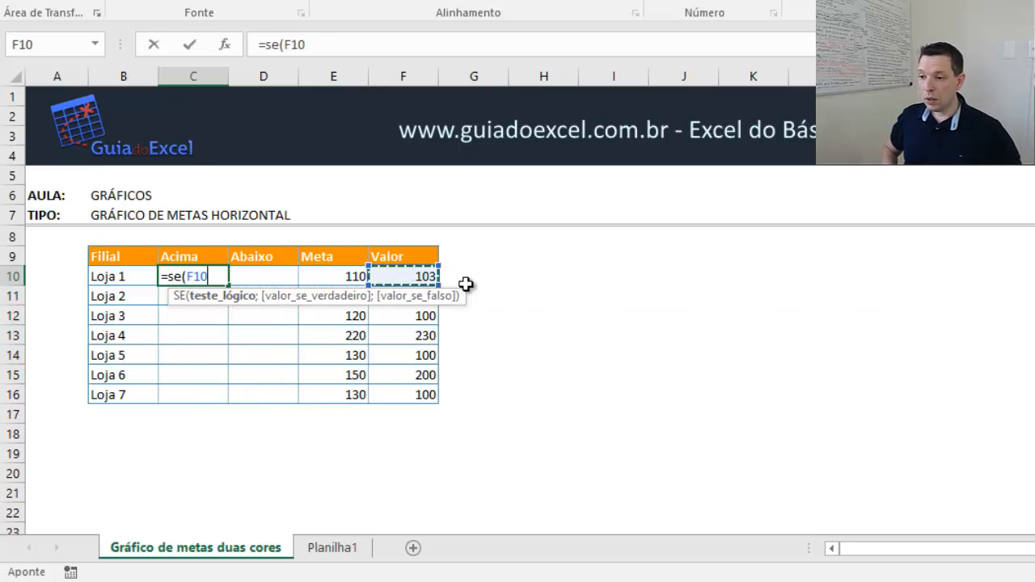
pyautogui.write('>')
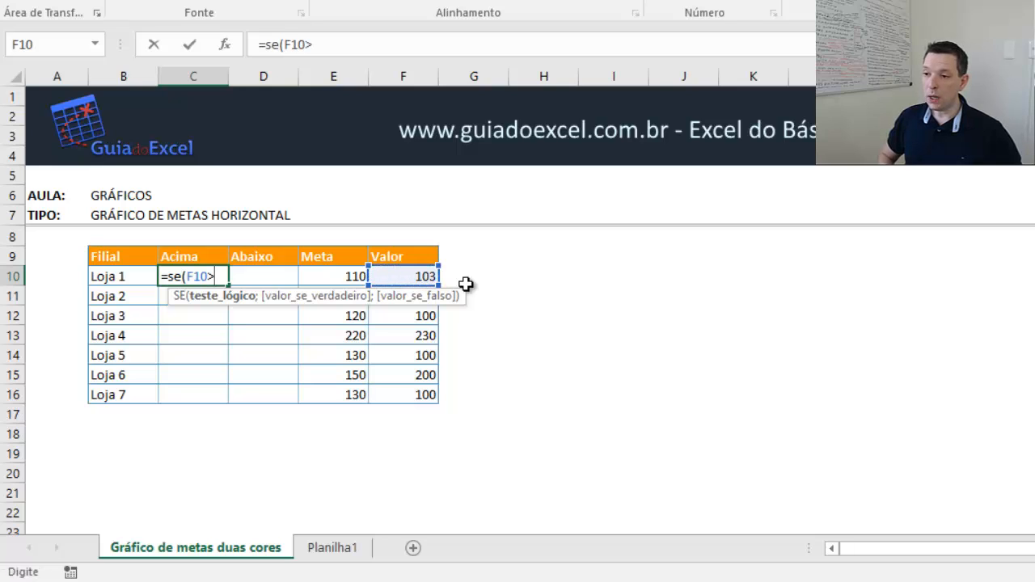
pyautogui.write('=')
pyautogui.press('Left')
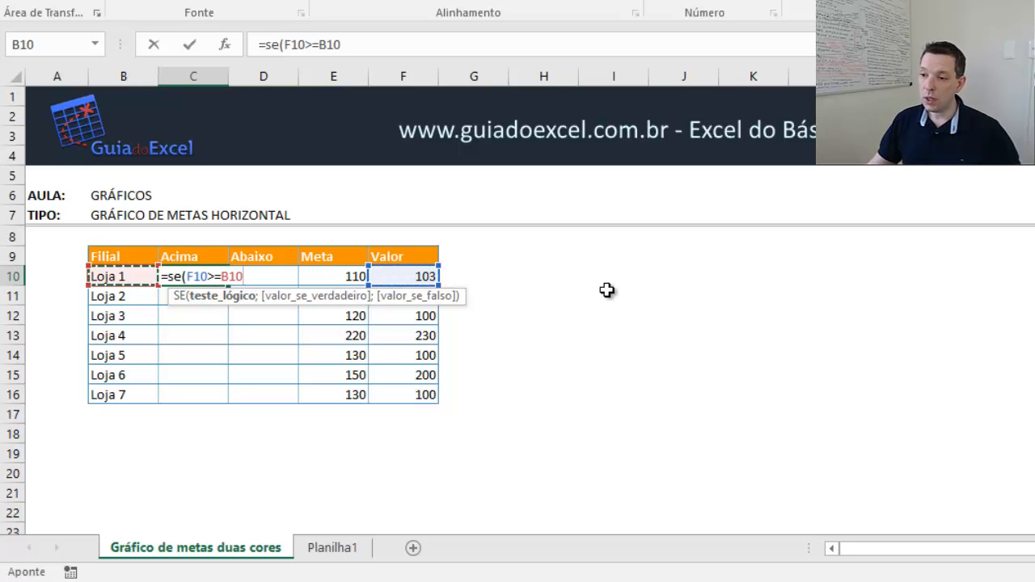
pyautogui.click(334, 275)
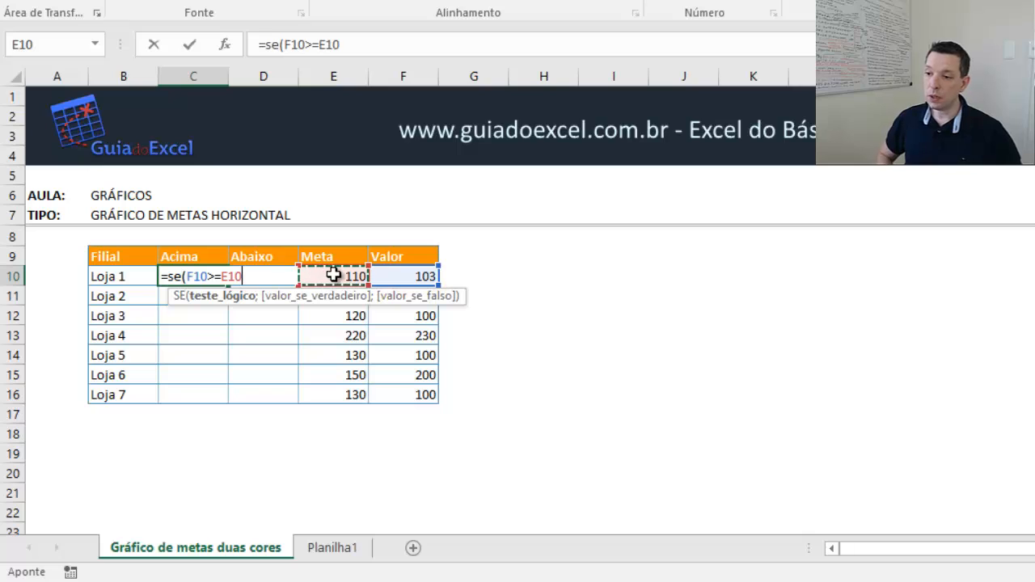
pyautogui.write(';')
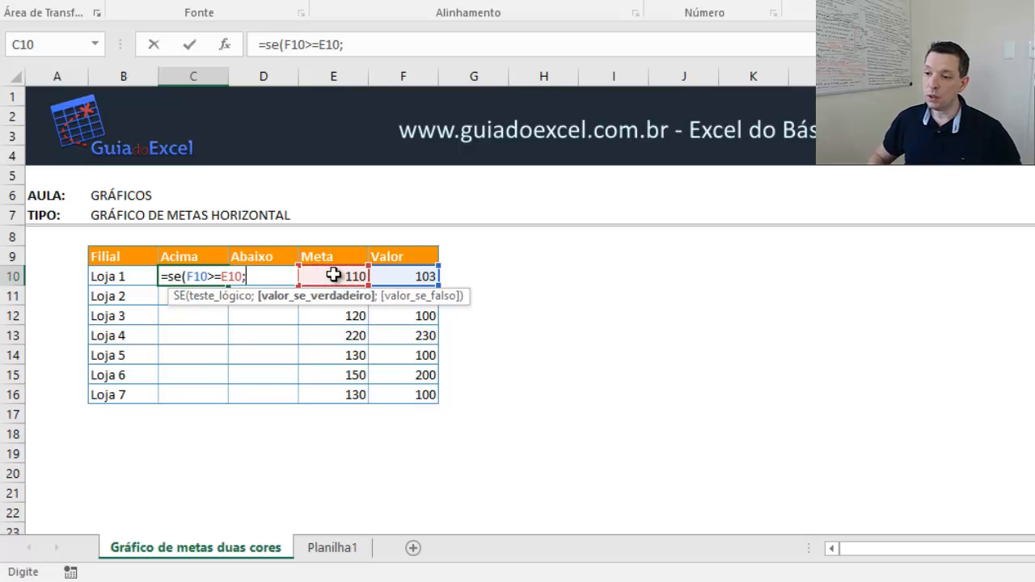
pyautogui.click(411, 275)
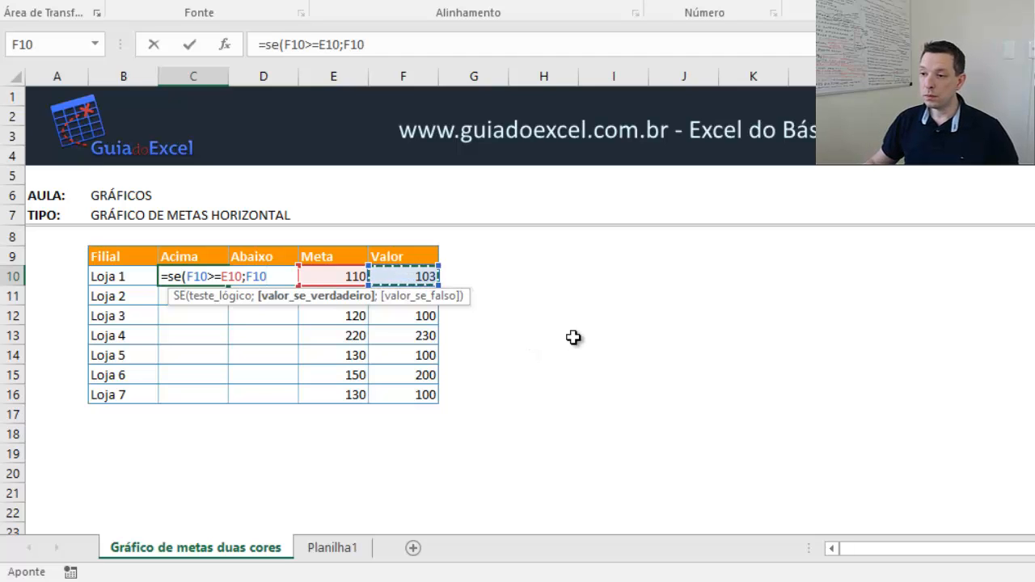
pyautogui.write(';')
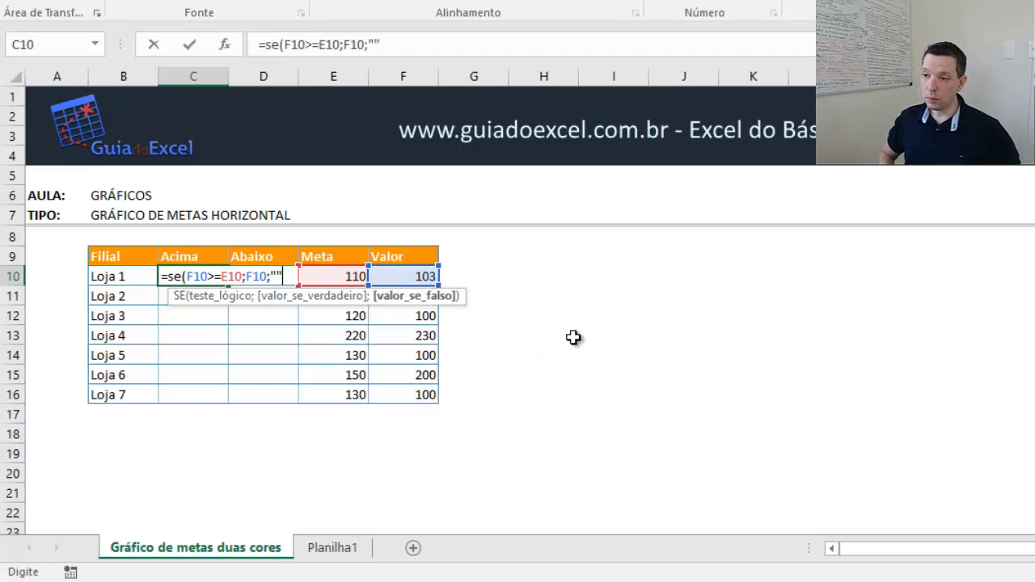
pyautogui.write('"")')
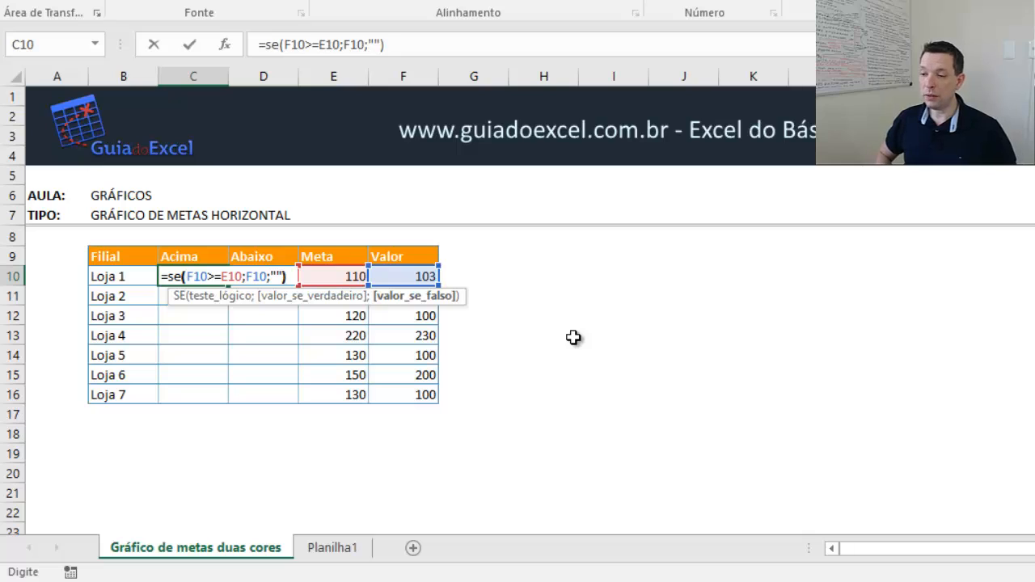
pyautogui.press('Return')
# - Copy the Acima formula from C10 to the rest of the column through C16
pyautogui.press('Up')
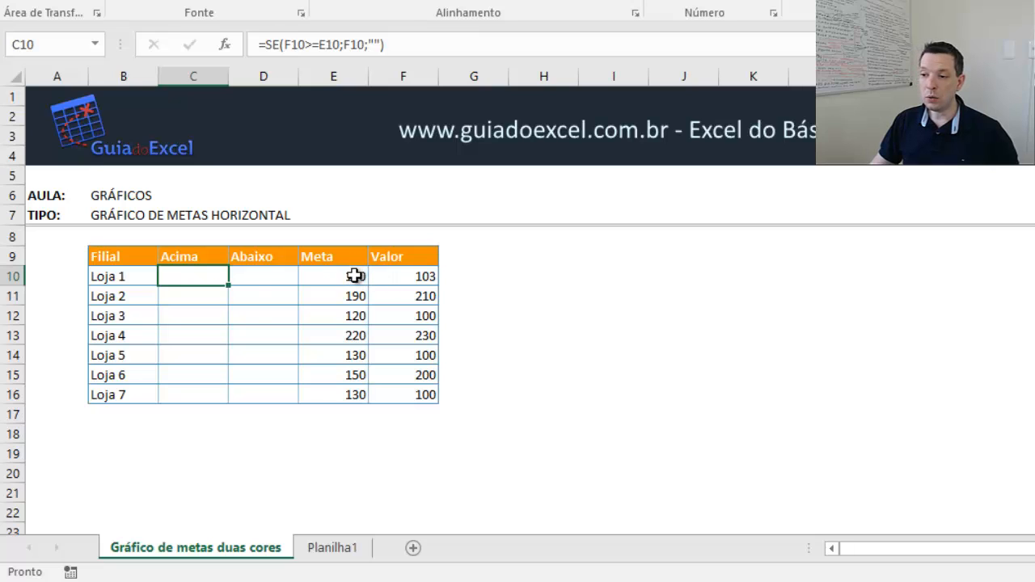
pyautogui.hotkey('ctrl', 'c')
pyautogui.keyDown('shift'); pyautogui.click(199, 395); pyautogui.keyUp('shift')
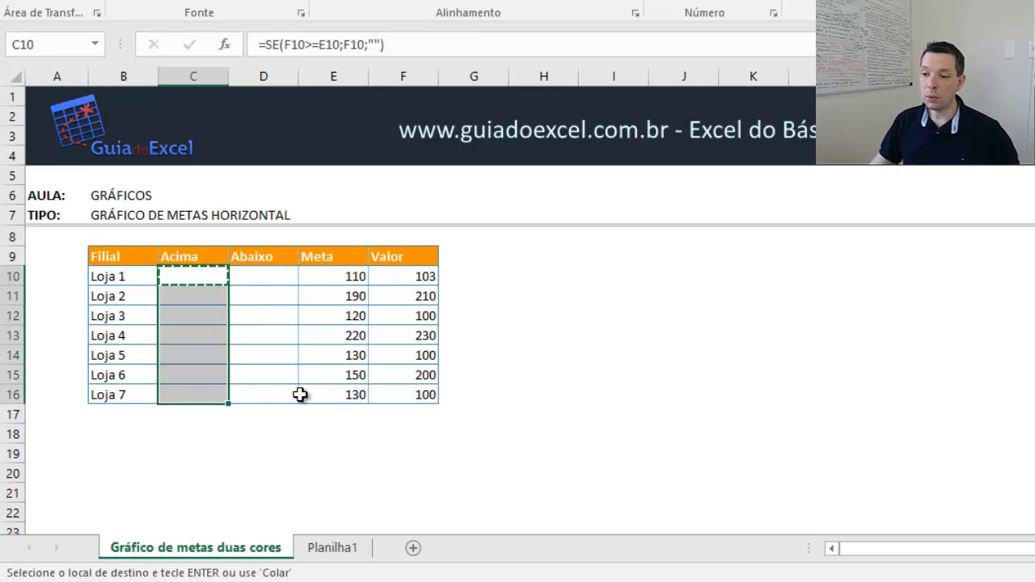
pyautogui.hotkey('ctrl', 'v')
pyautogui.press('Escape')
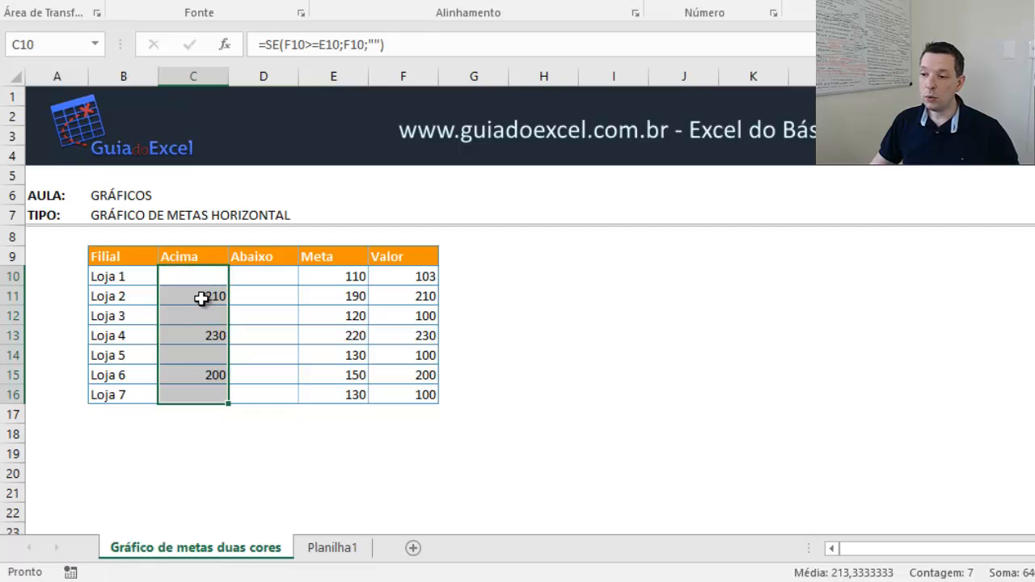
pyautogui.click(206, 296)
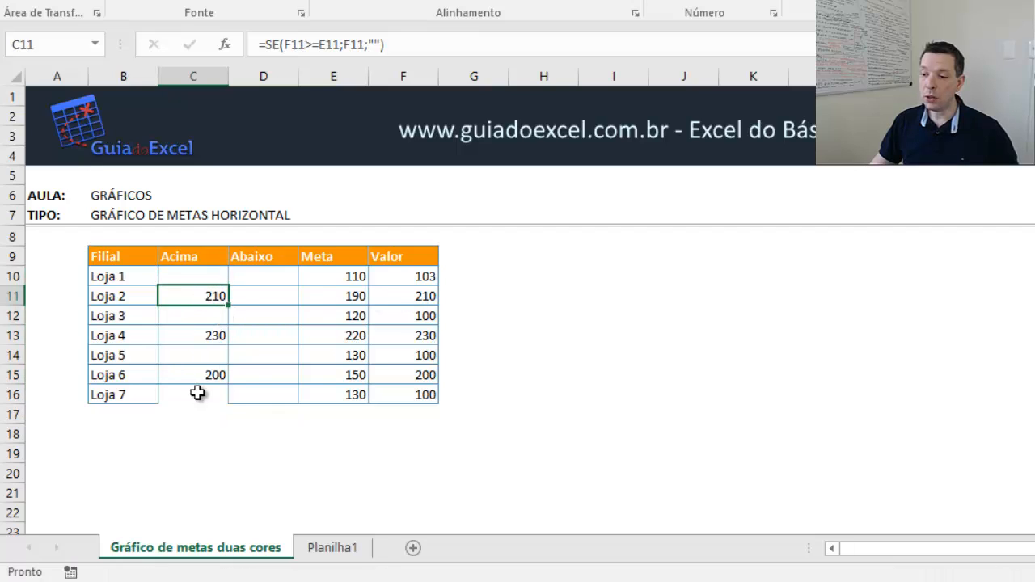
# - Copy the formatting of the Abaixo column D9:D16 onto the Acima column C9:C16 to restore its borders
pyautogui.moveTo(259, 396); pyautogui.dragTo(255, 259)
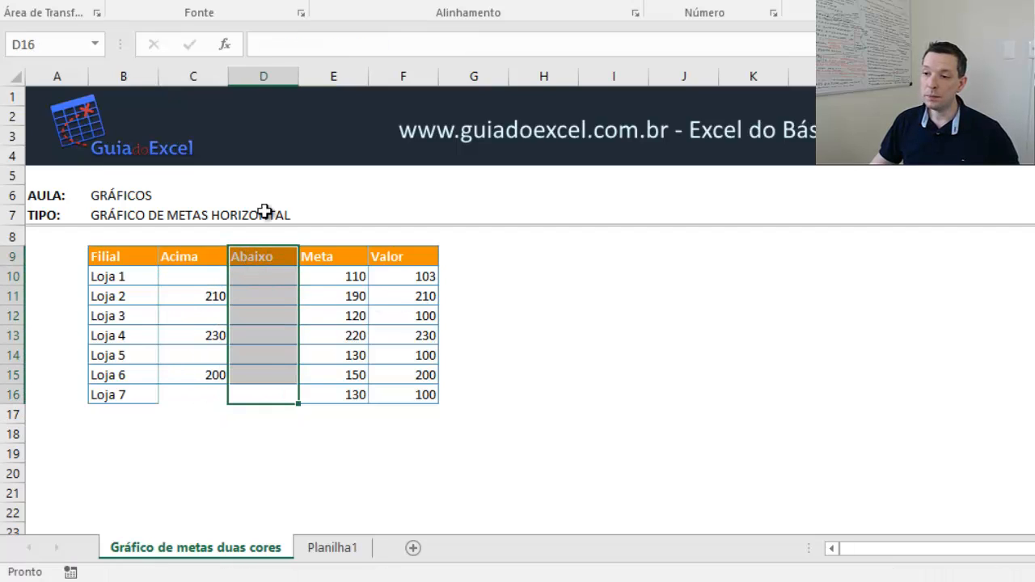
pyautogui.click(63, 1)
pyautogui.click(216, 258)
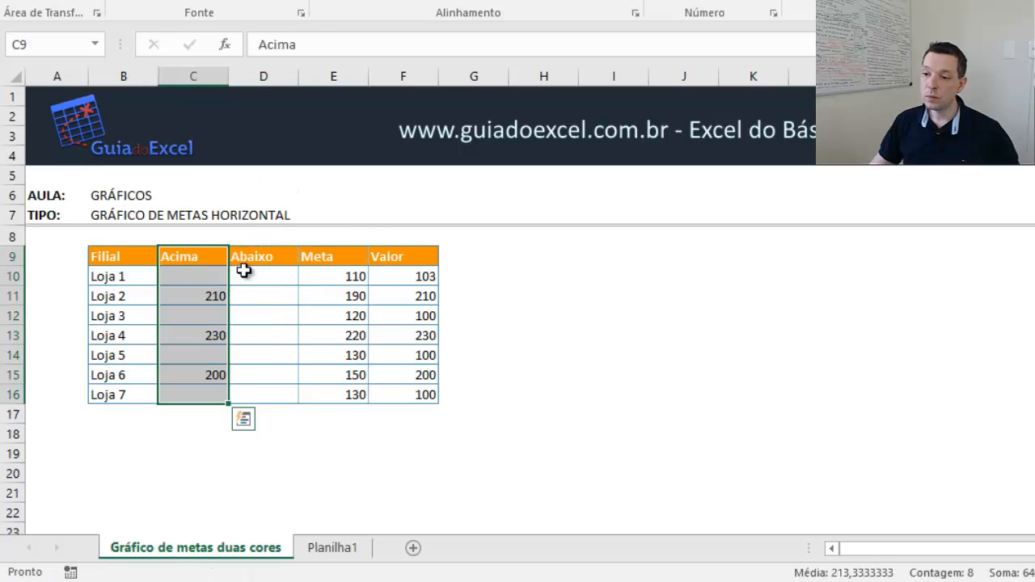
# - Enter the formula =SE(C10="";F10;"") in D10, the Abaixo cell for Loja 1
pyautogui.click(255, 256)
pyautogui.click(277, 278)
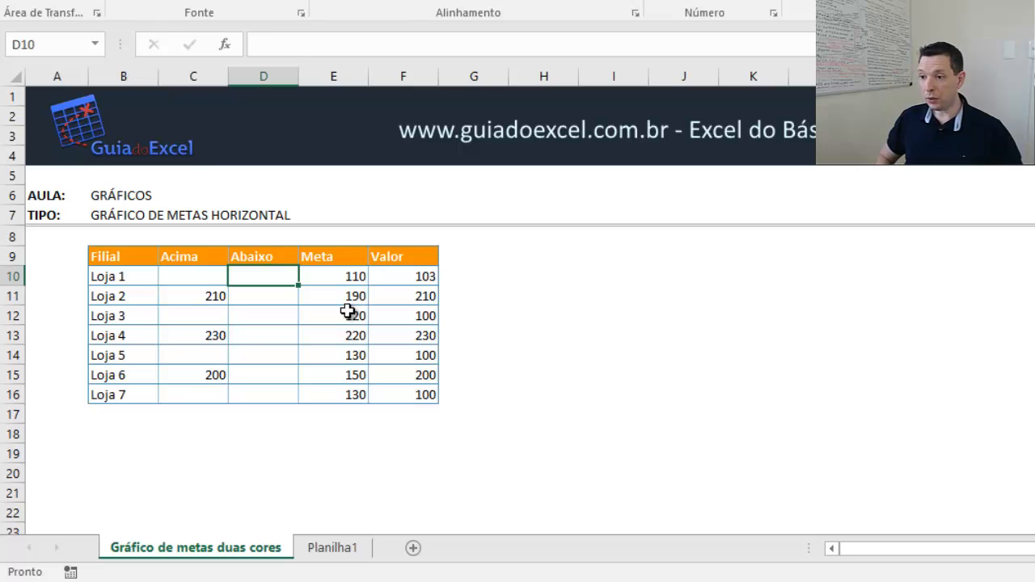
pyautogui.write('=se')
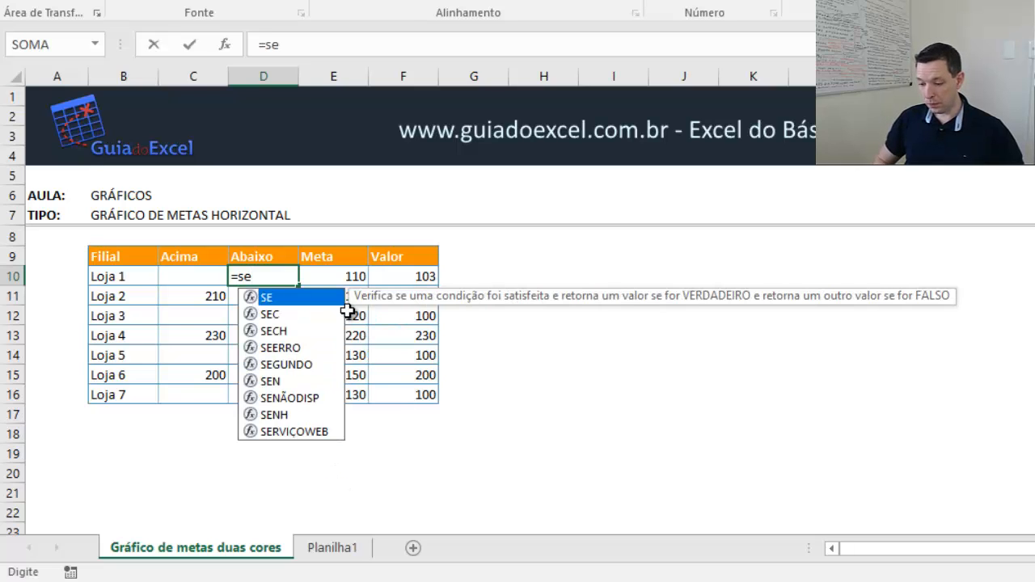
pyautogui.write('(')
pyautogui.press('Left')
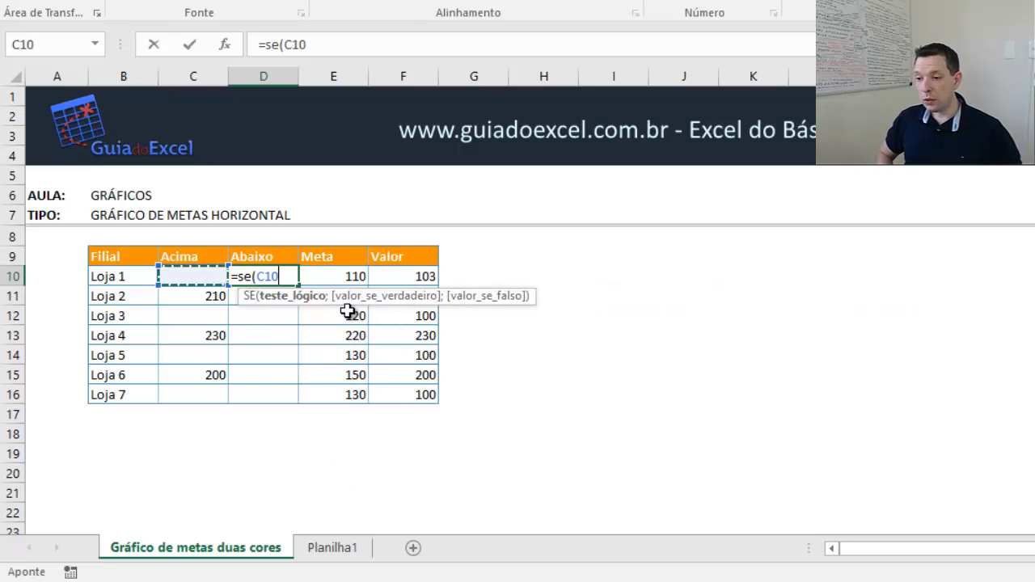
pyautogui.write('=')
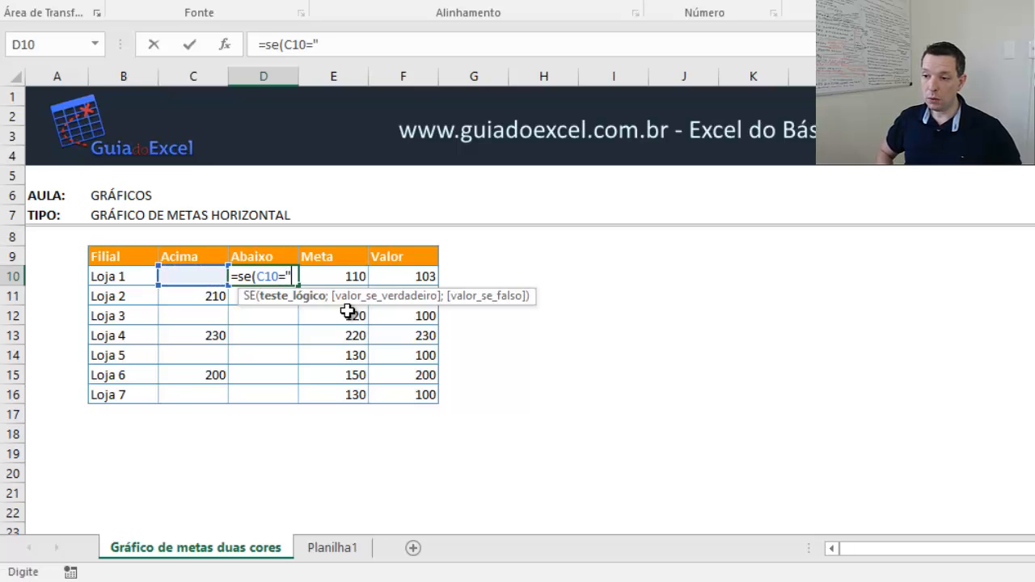
pyautogui.write('"";')
pyautogui.press('Right')
pyautogui.press('Right')
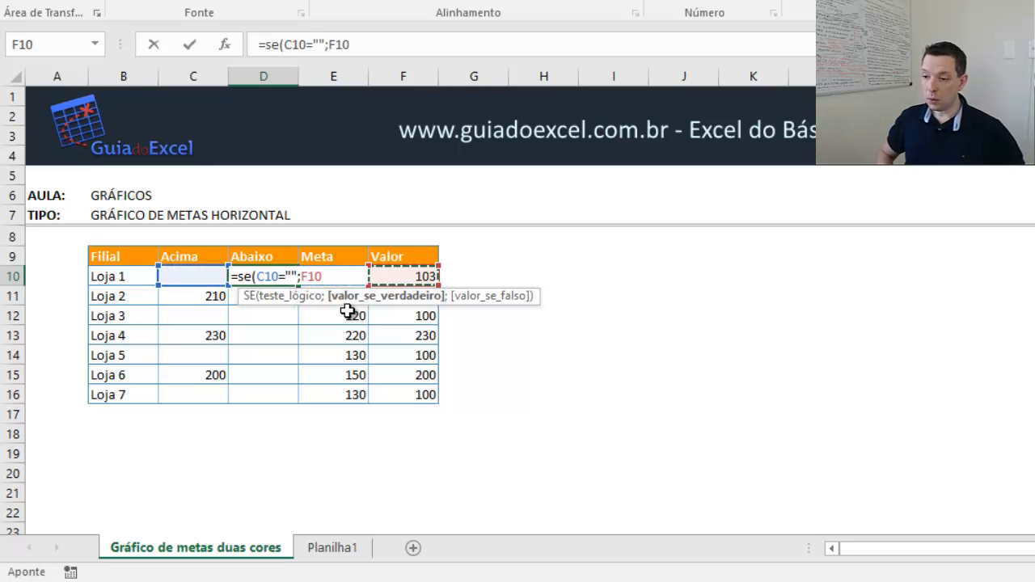
pyautogui.write(';""')
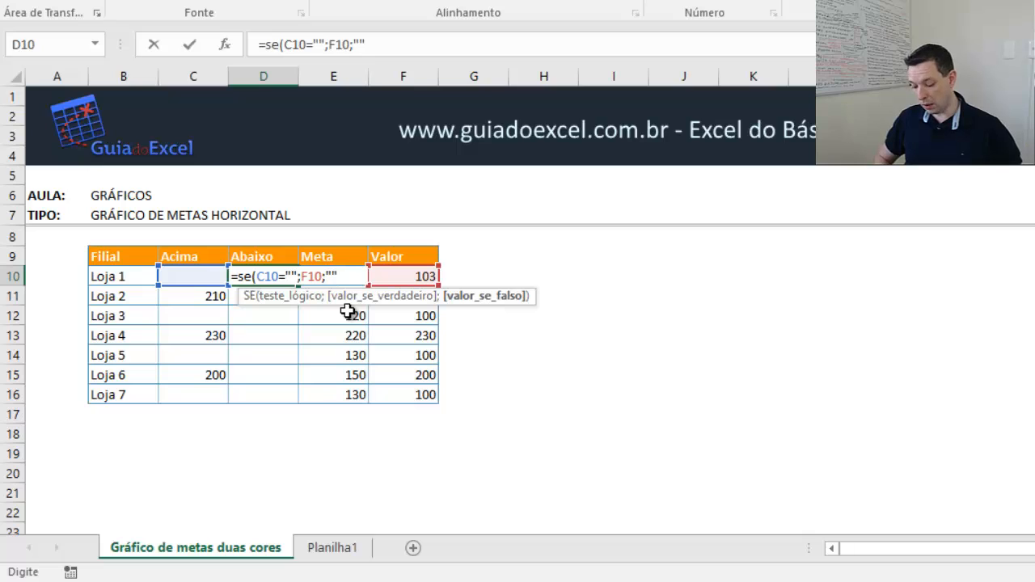
pyautogui.write(')')
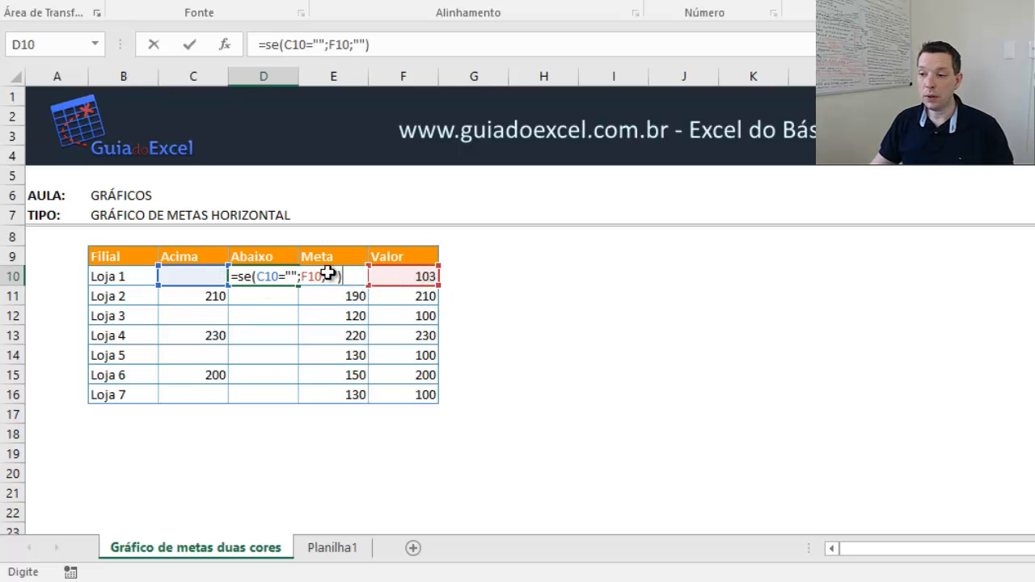
pyautogui.press('Return')
# - Fill the Abaixo formula from D10 down through D16
pyautogui.click(286, 276)
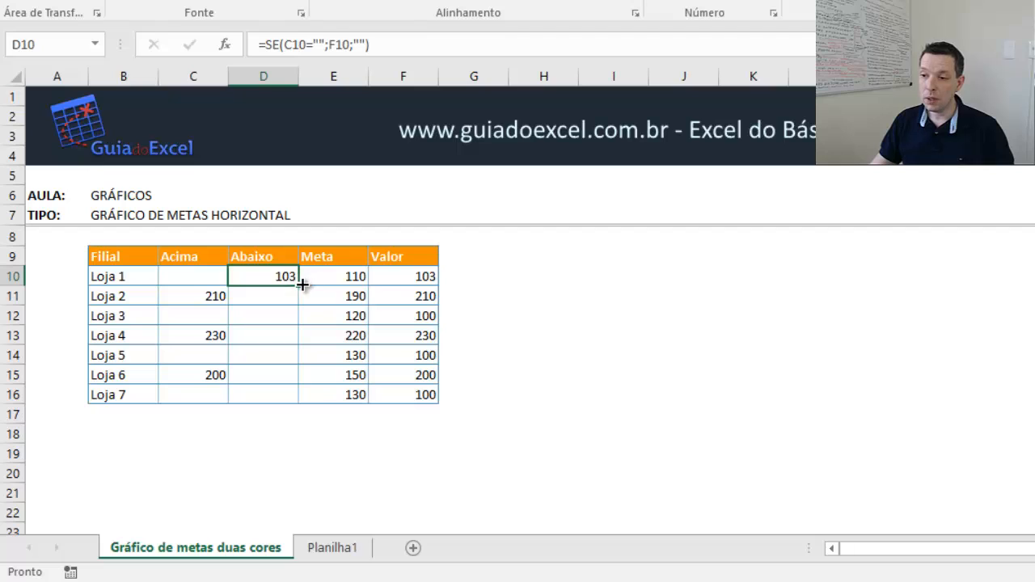
pyautogui.doubleClick(299, 286)
pyautogui.click(275, 320)
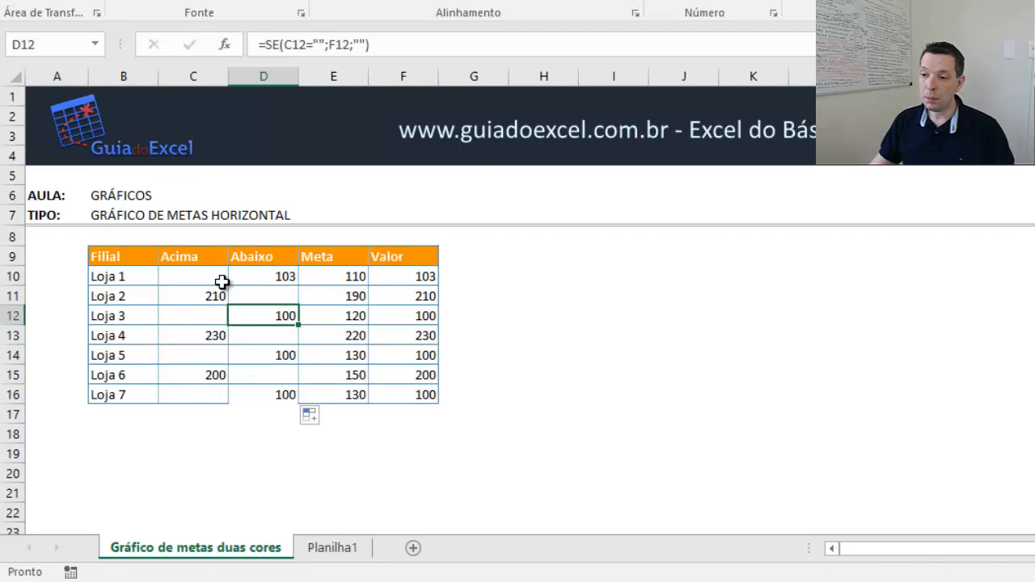
# - Copy the formatting of the Acima column C9:C16 onto the Abaixo column D9:D16
pyautogui.click(203, 256)
pyautogui.keyDown('shift'); pyautogui.click(190, 394); pyautogui.keyUp('shift')
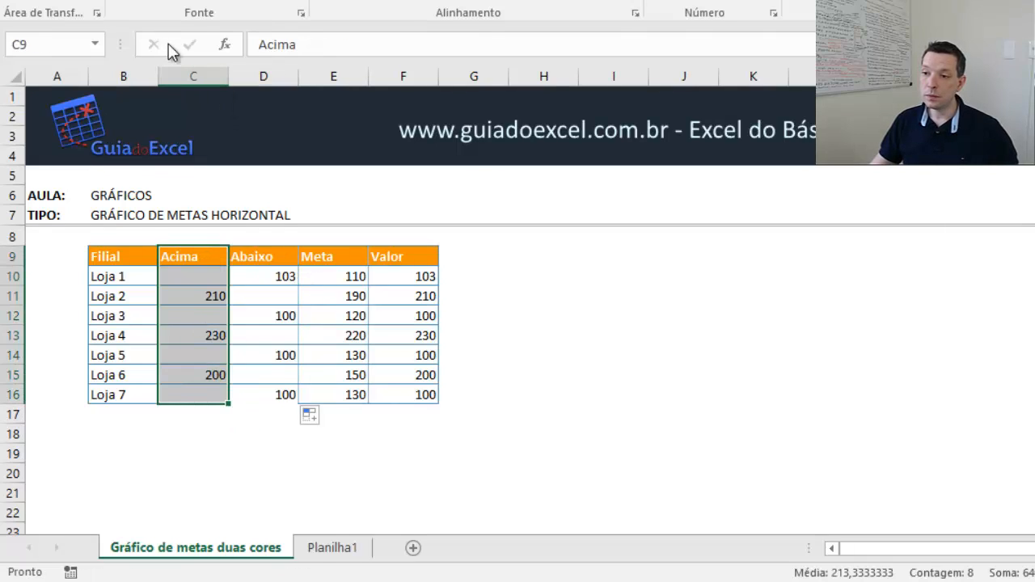
pyautogui.click(61, 0)
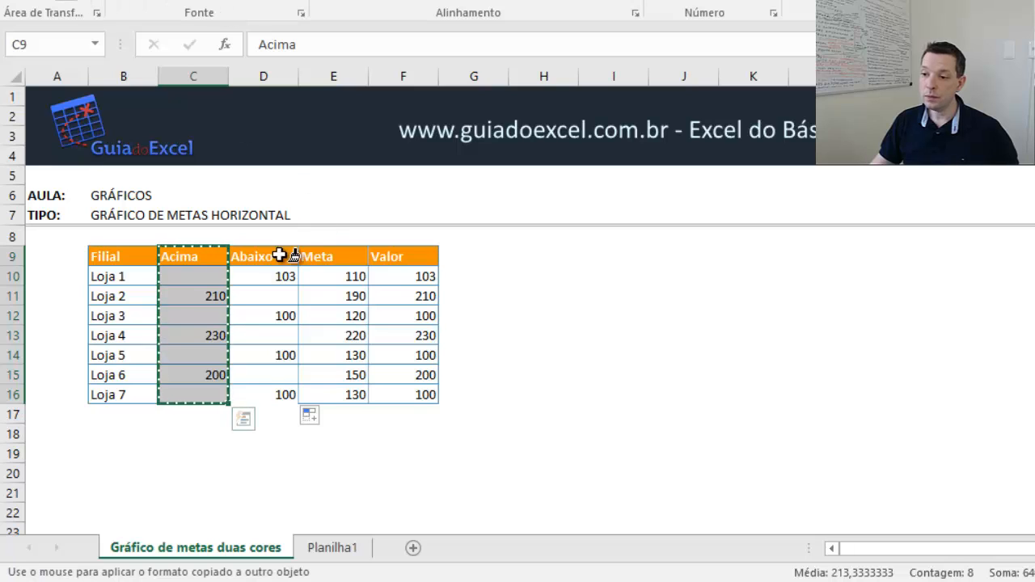
pyautogui.click(272, 256)
pyautogui.click(276, 320)
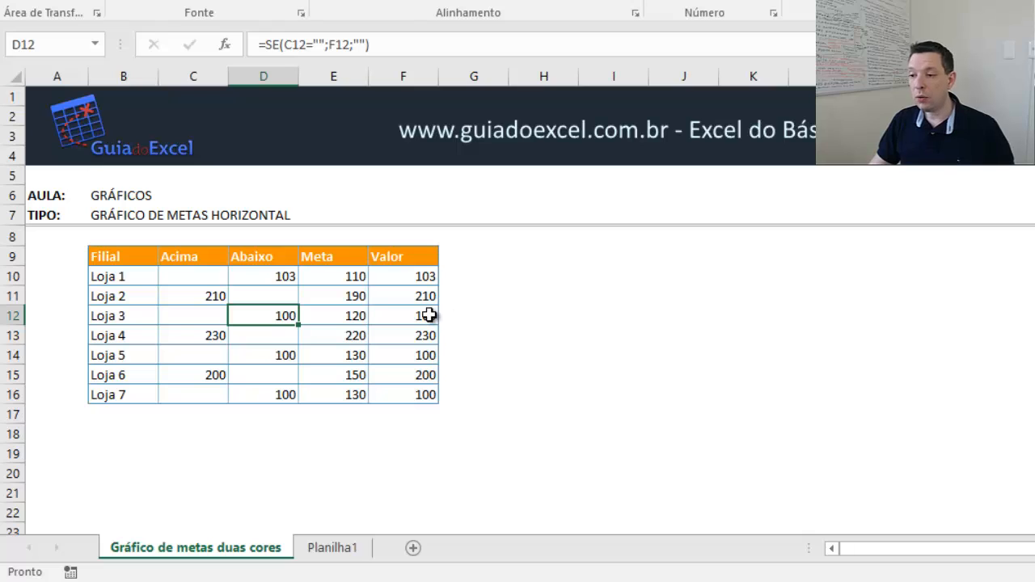
# - Create a default column chart from the Meta data in E9:E16 and place it beside the table, starting around row 9
pyautogui.moveTo(358, 395); pyautogui.dragTo(344, 255)
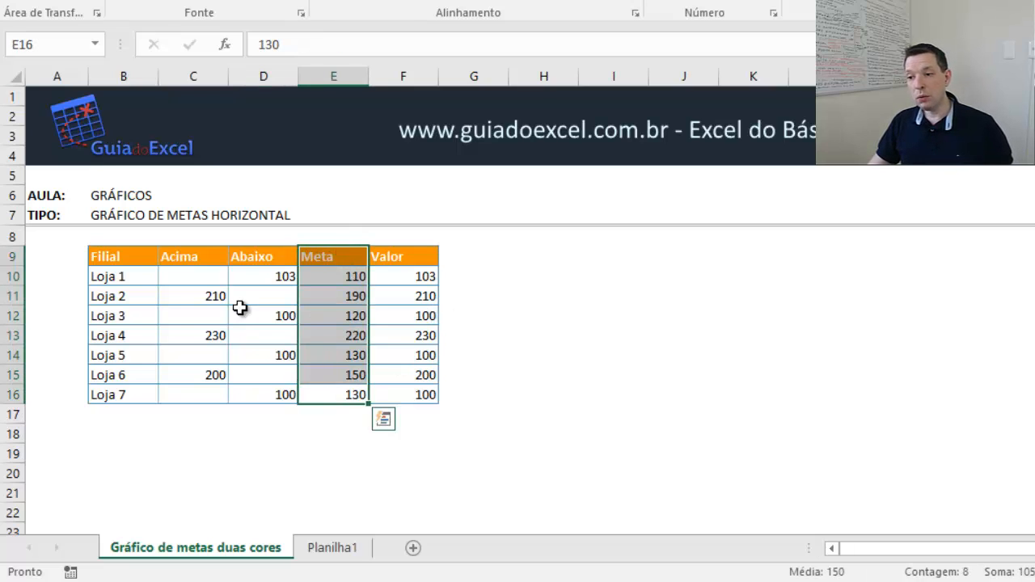
pyautogui.hotkey('alt', 'F1')
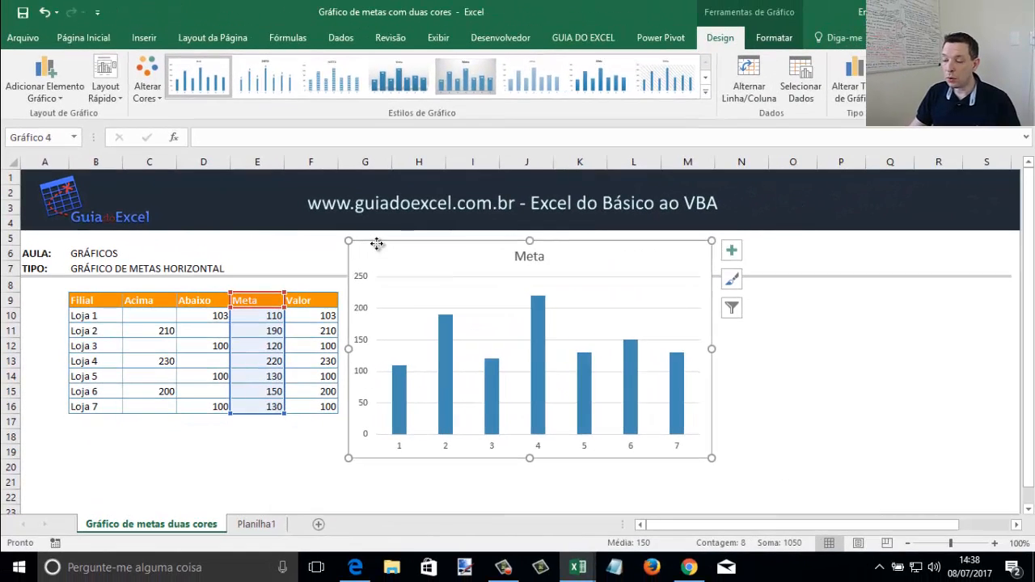
pyautogui.moveTo(404, 230); pyautogui.dragTo(402, 296)
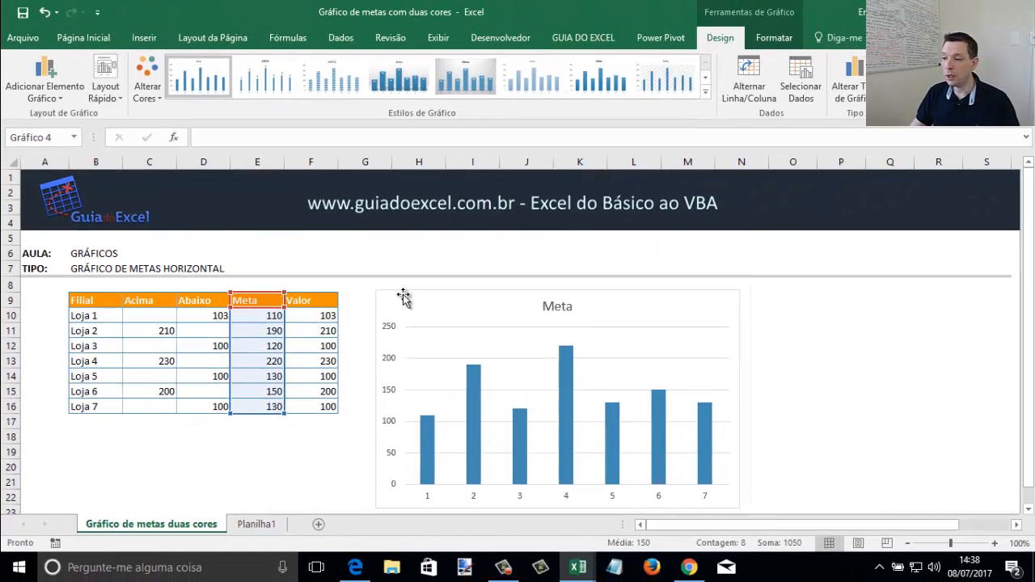
# - Change the Meta chart's type to clustered bars (Barras Agrupadas)
pyautogui.rightClick(476, 380)
pyautogui.click(550, 427)
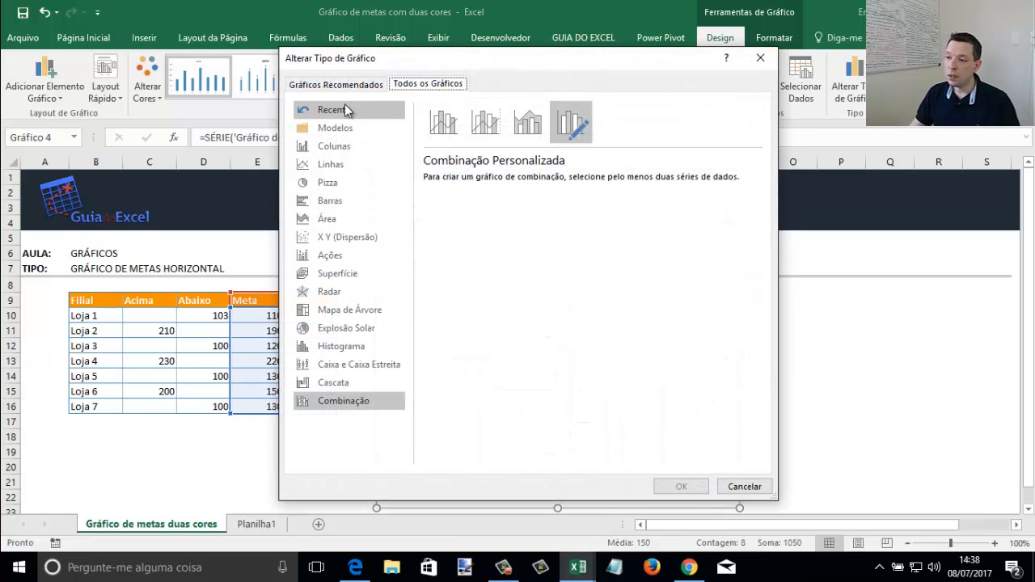
pyautogui.click(333, 204)
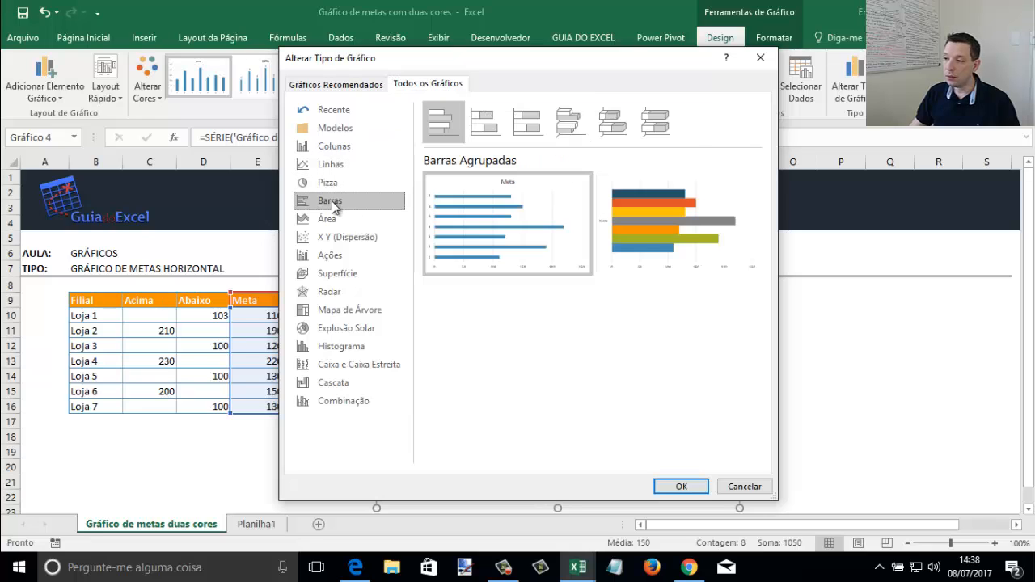
pyautogui.moveTo(504, 215)
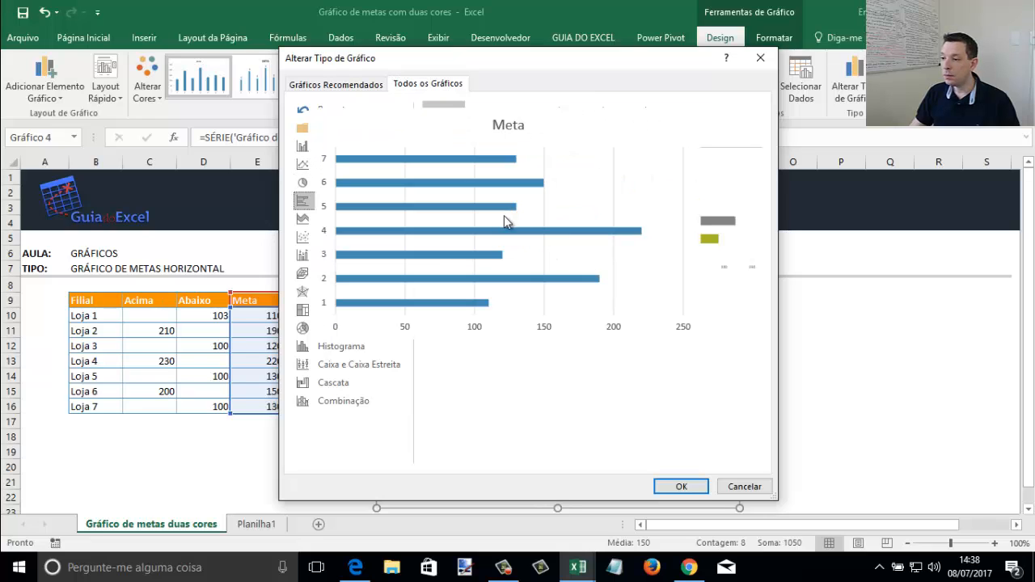
pyautogui.click(676, 489)
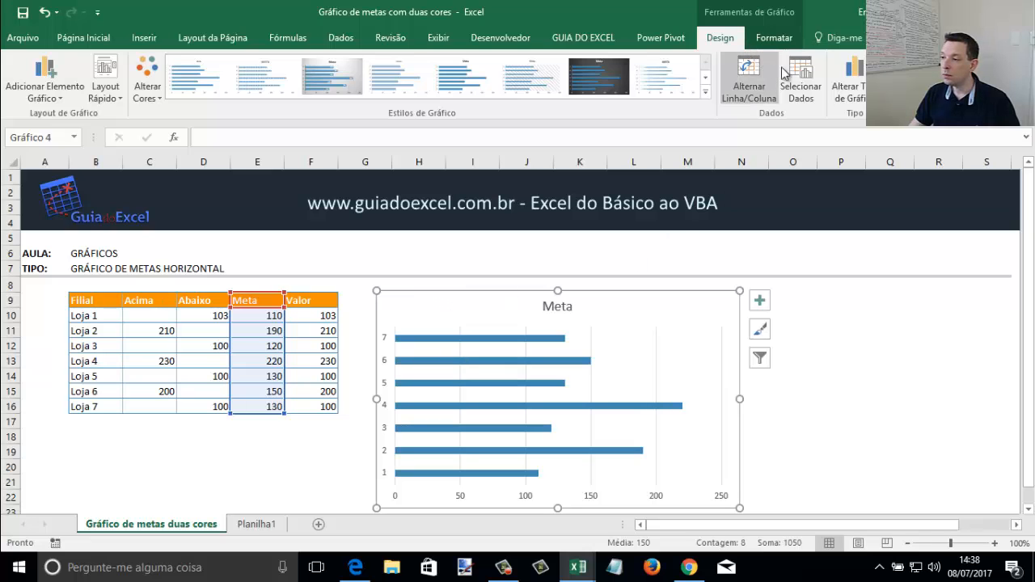
# - Add a data series to the chart named from the Acima header C9, with values from C10:C16
pyautogui.click(801, 87)
pyautogui.click(334, 359)
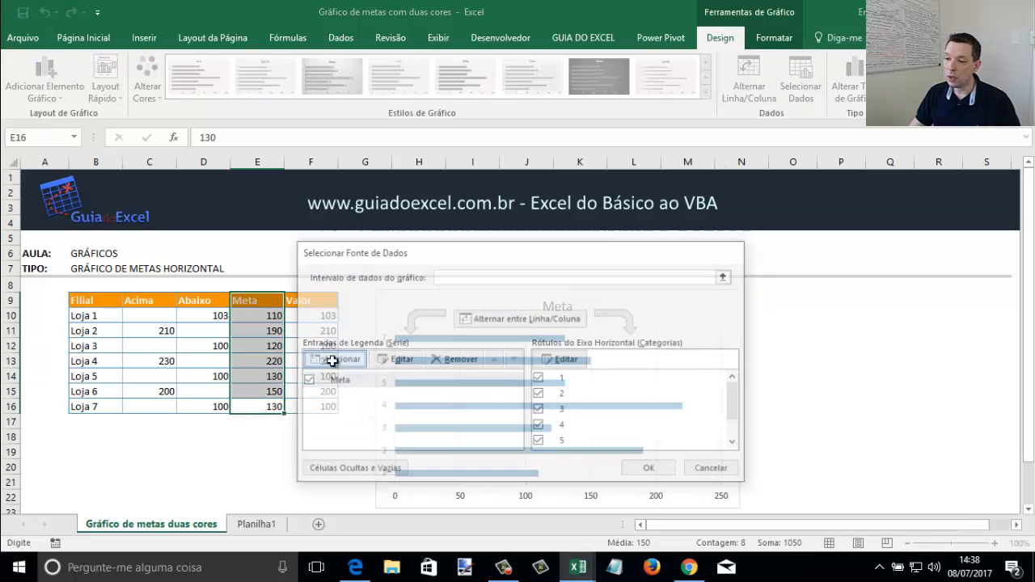
pyautogui.click(143, 298)
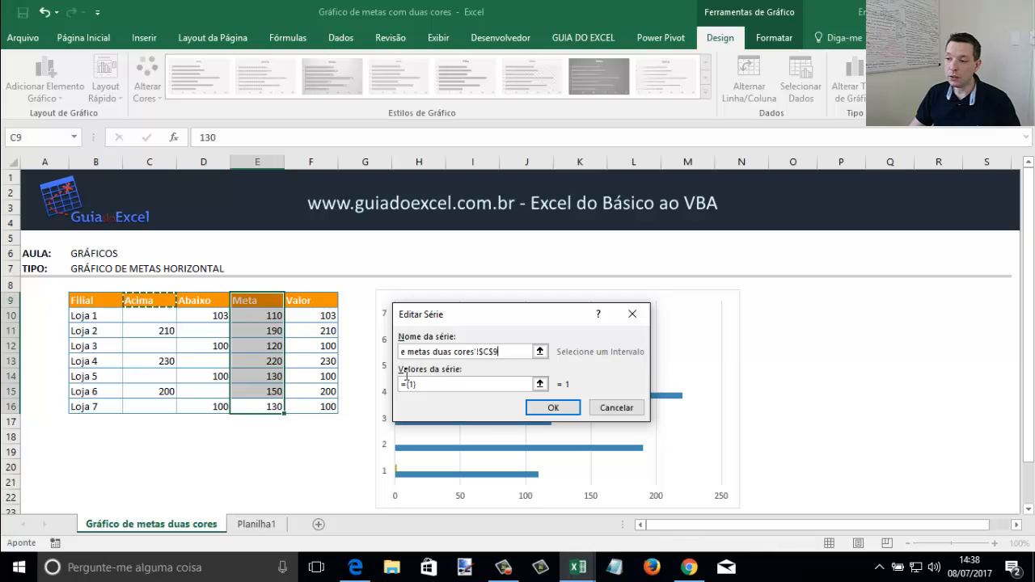
pyautogui.doubleClick(408, 385)
pyautogui.moveTo(152, 324); pyautogui.dragTo(153, 406)
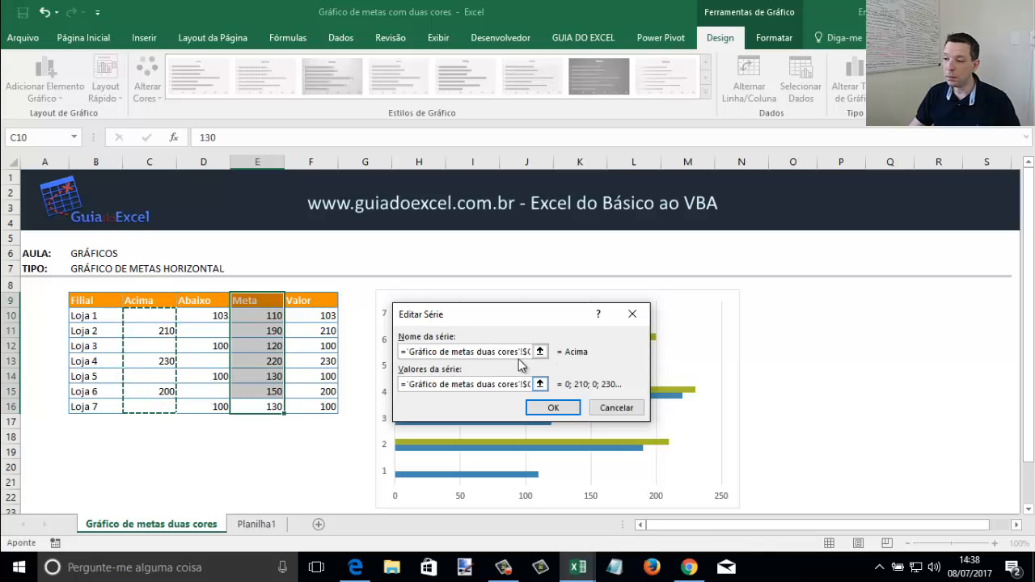
pyautogui.click(553, 408)
# - Add another chart series named from the Abaixo header D9, with values from D10:D16
pyautogui.moveTo(517, 252); pyautogui.dragTo(609, 231)
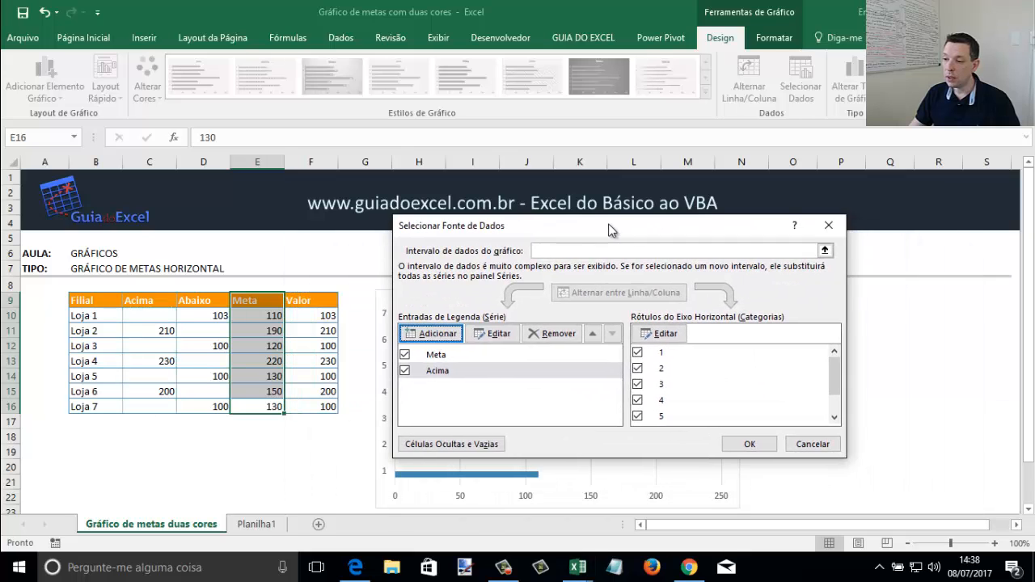
pyautogui.click(441, 335)
pyautogui.click(204, 300)
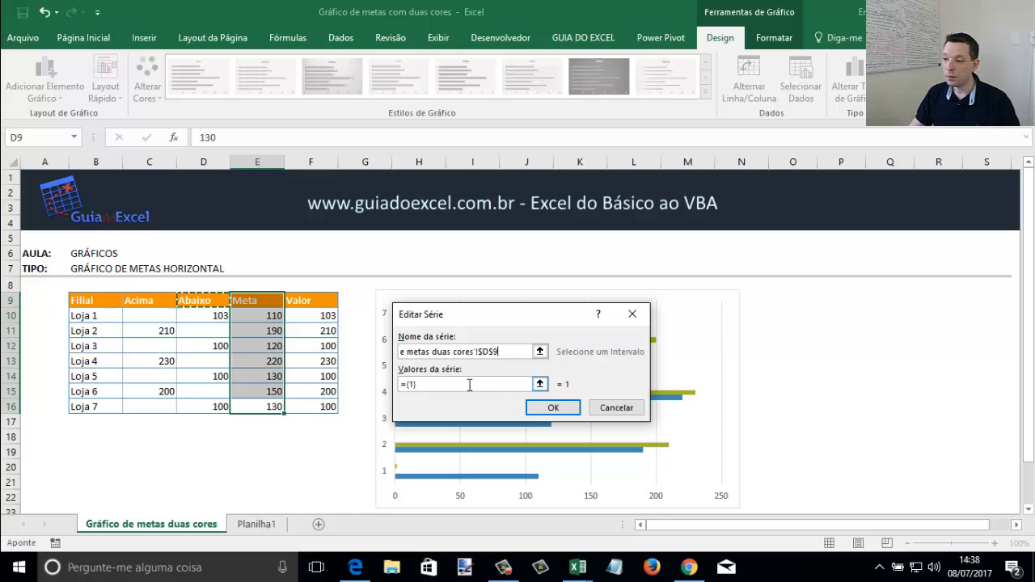
pyautogui.click(469, 384)
pyautogui.press('Delete')
pyautogui.moveTo(198, 318); pyautogui.dragTo(199, 409)
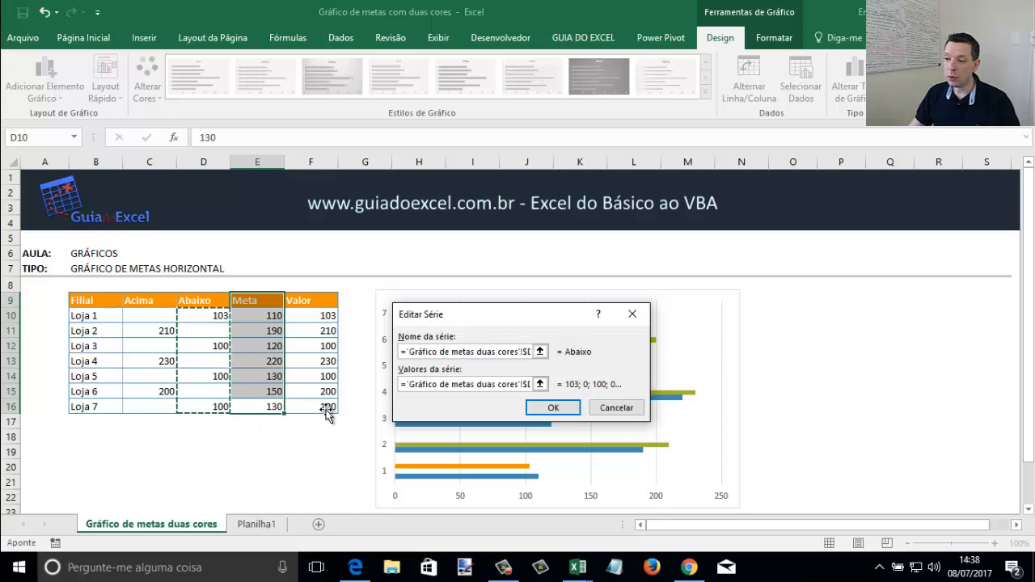
pyautogui.click(555, 411)
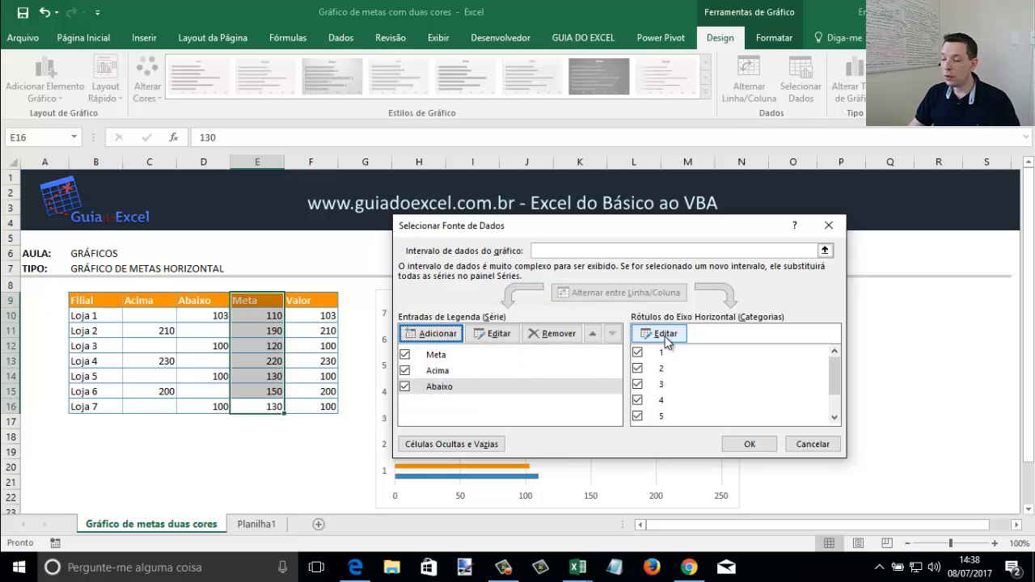
# - Set the chart's category axis labels to the store names in B10:B16 and apply the data source changes
pyautogui.moveTo(517, 222); pyautogui.dragTo(725, 219)
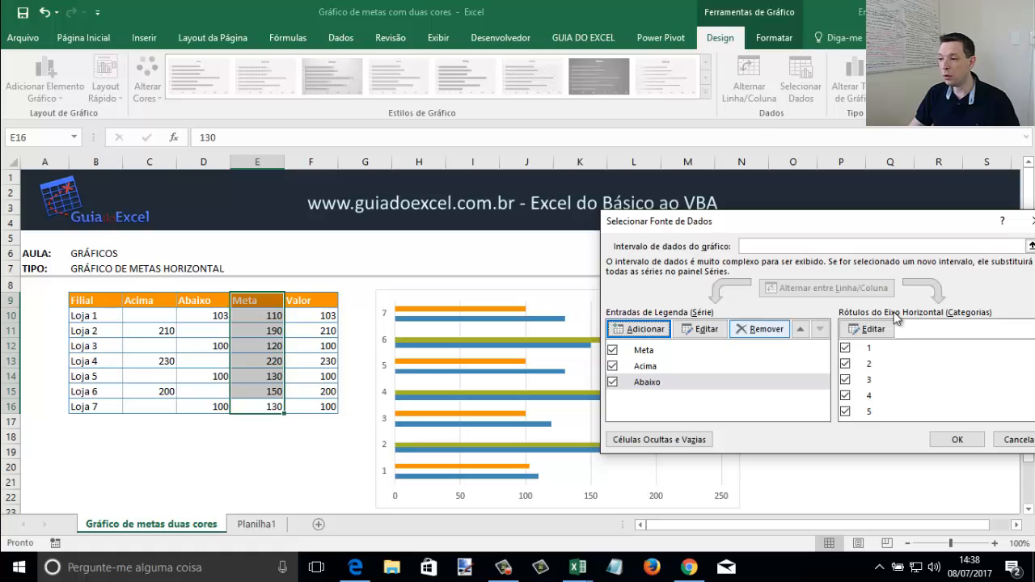
pyautogui.click(864, 328)
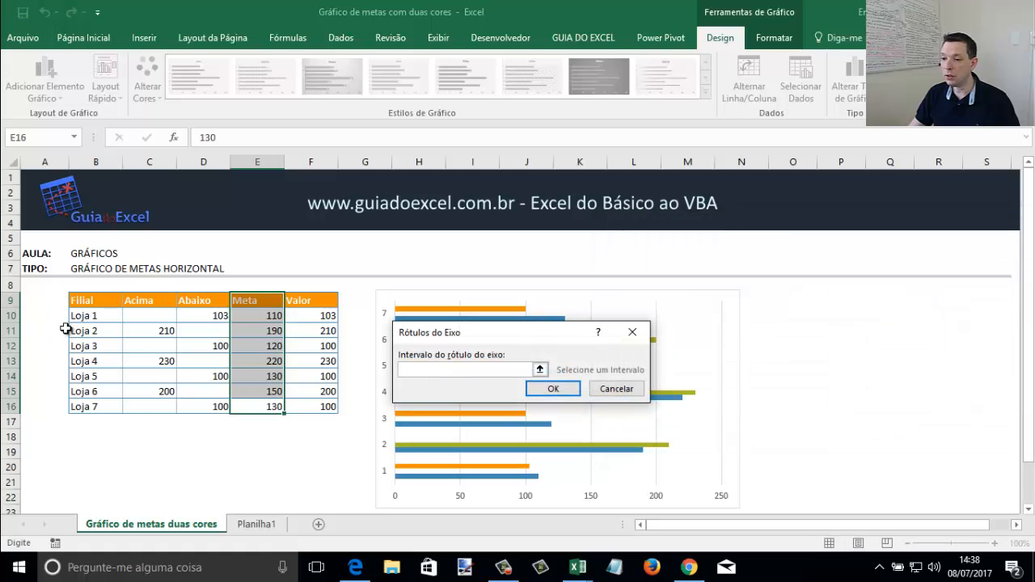
pyautogui.moveTo(87, 316); pyautogui.dragTo(84, 406)
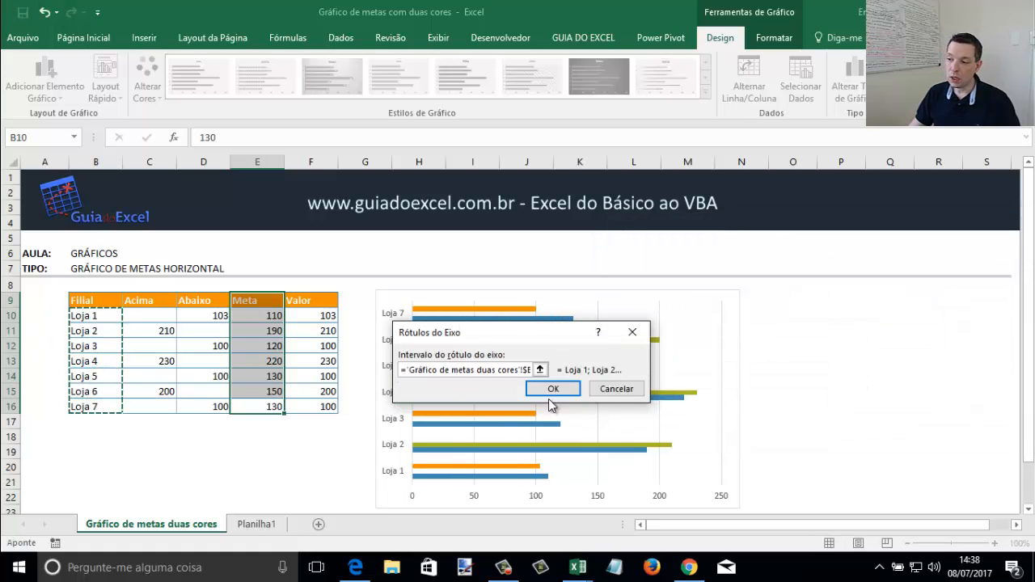
pyautogui.click(556, 392)
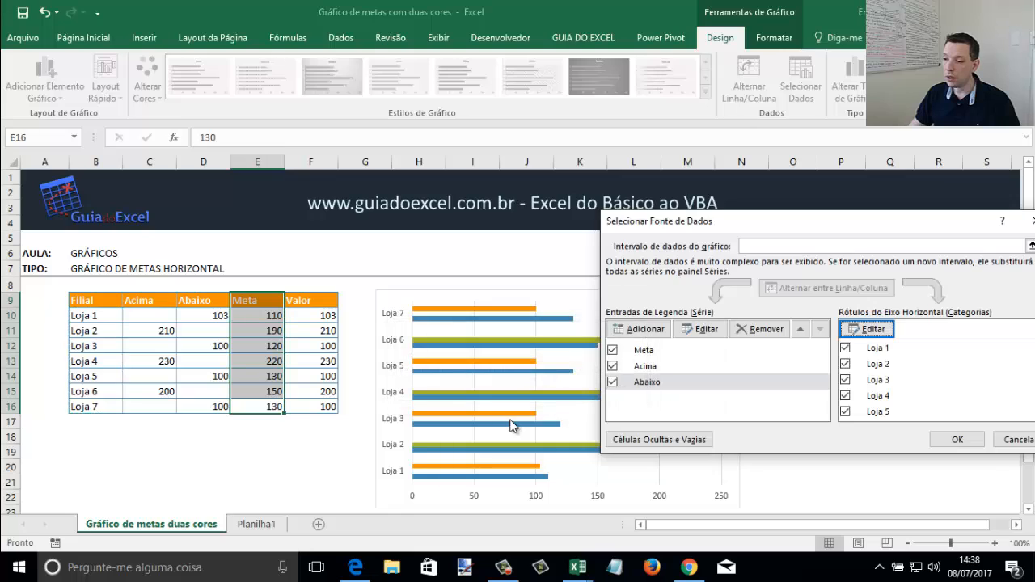
pyautogui.click(948, 440)
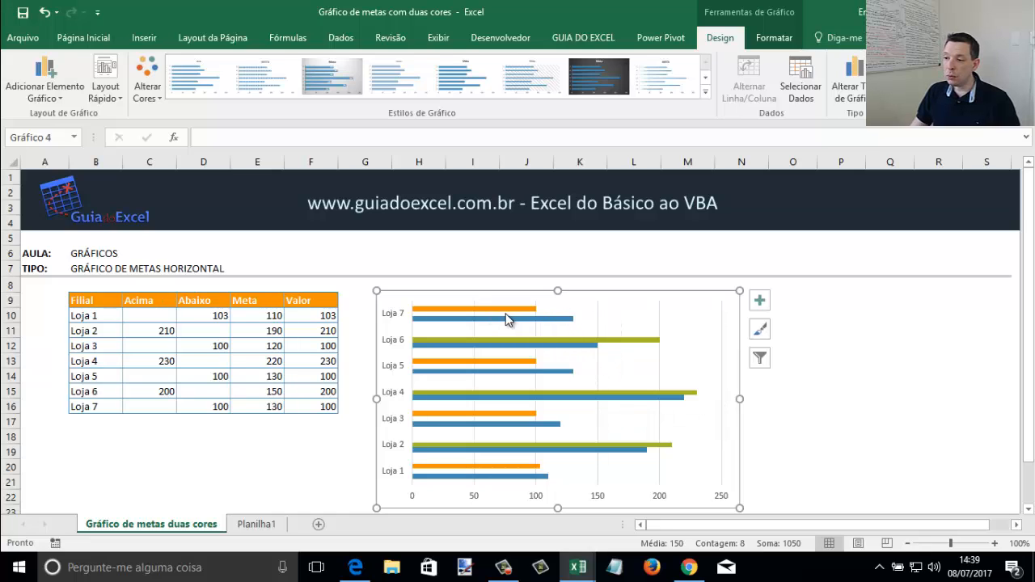
# - Plot the Meta series on the secondary axis (Eixo Secundário)
pyautogui.moveTo(496, 313)
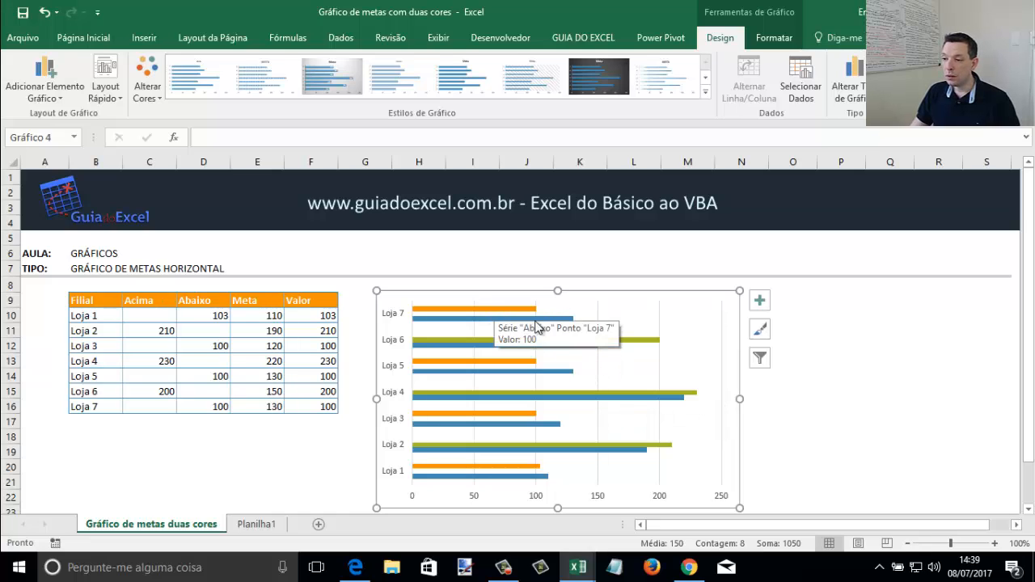
pyautogui.moveTo(536, 326)
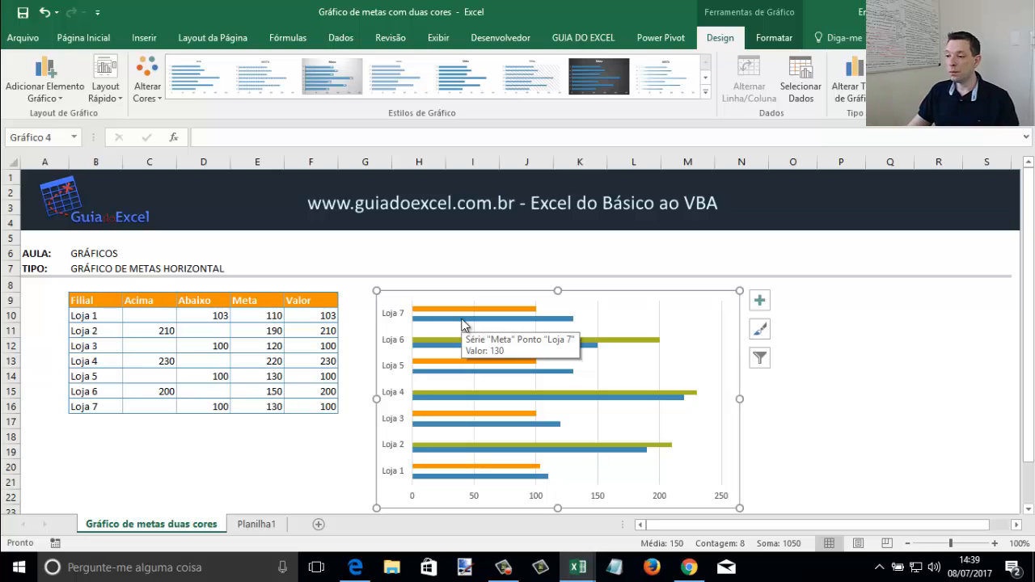
pyautogui.rightClick(496, 321)
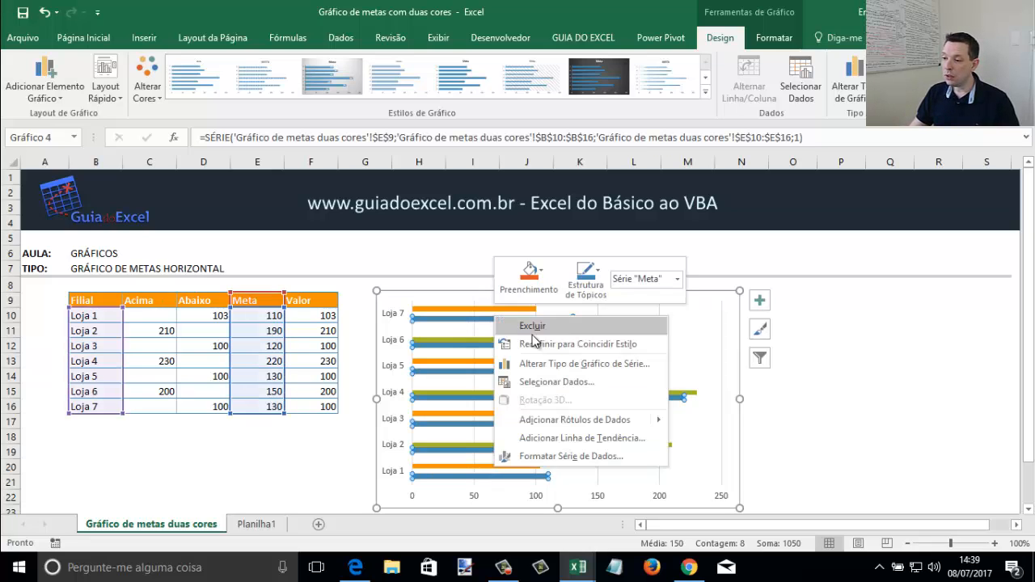
pyautogui.click(564, 457)
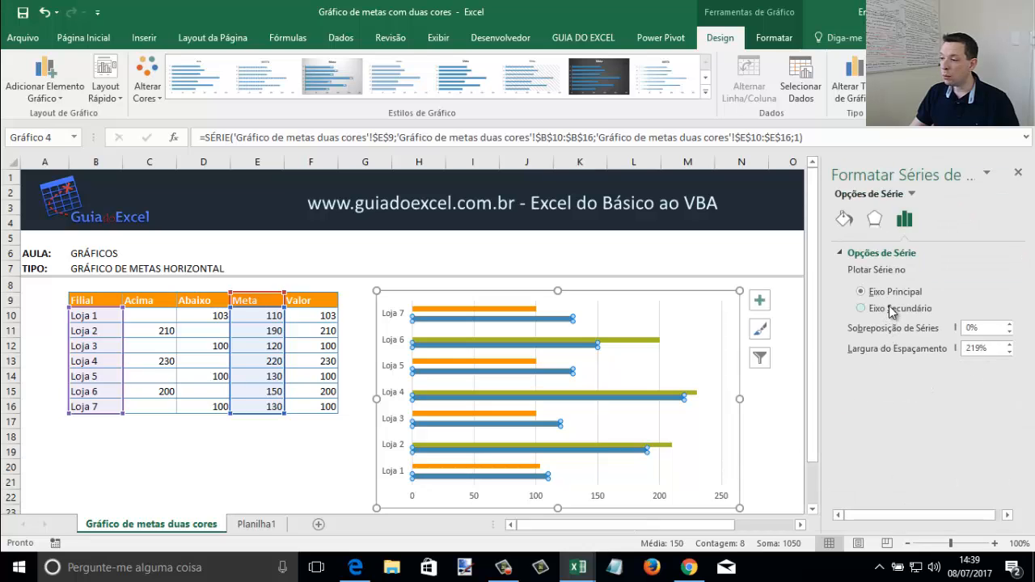
pyautogui.click(891, 309)
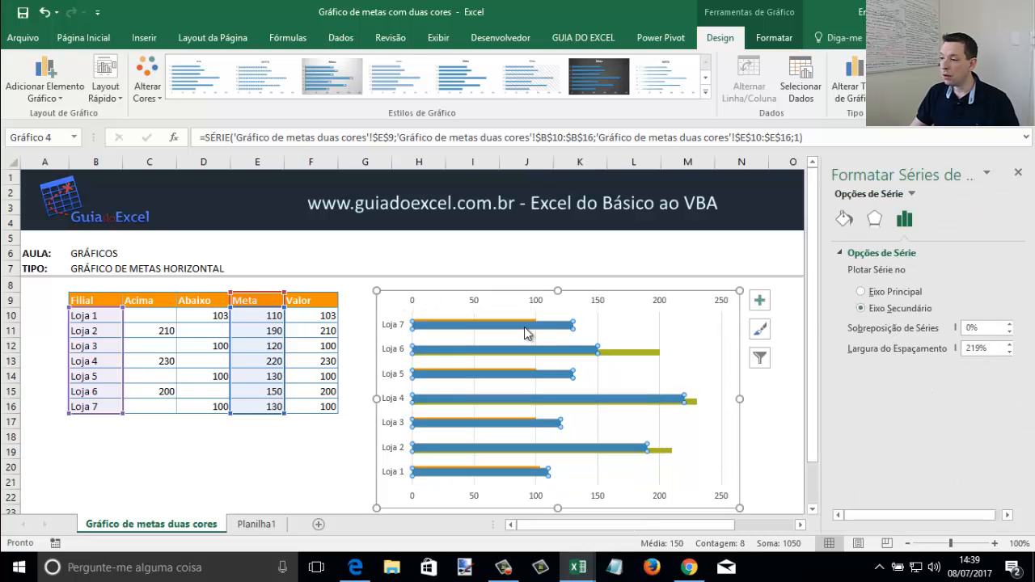
# - Set the Meta series' gap width (Largura do Espaçamento) to 20%
pyautogui.moveTo(525, 329)
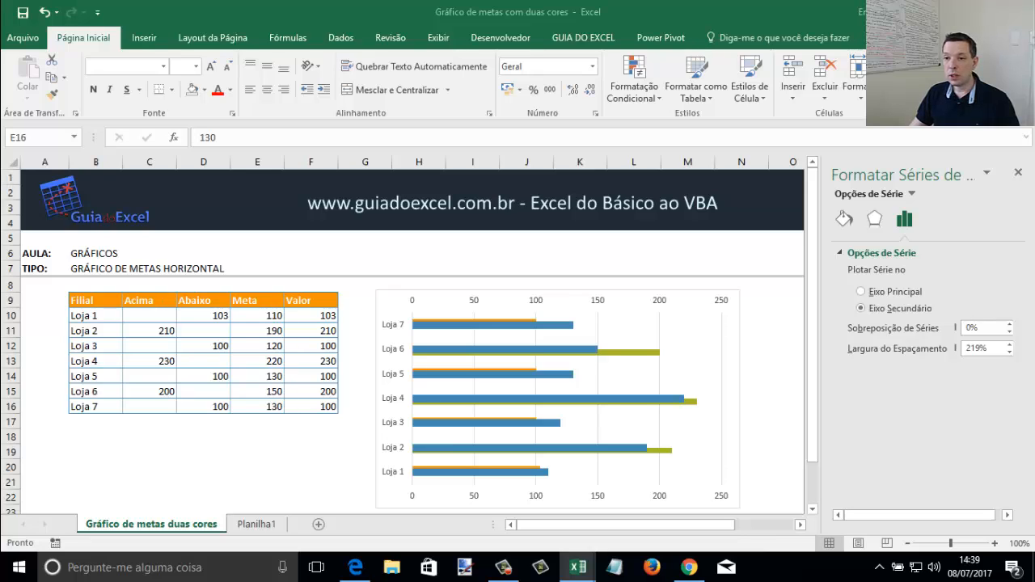
pyautogui.click(659, 342)
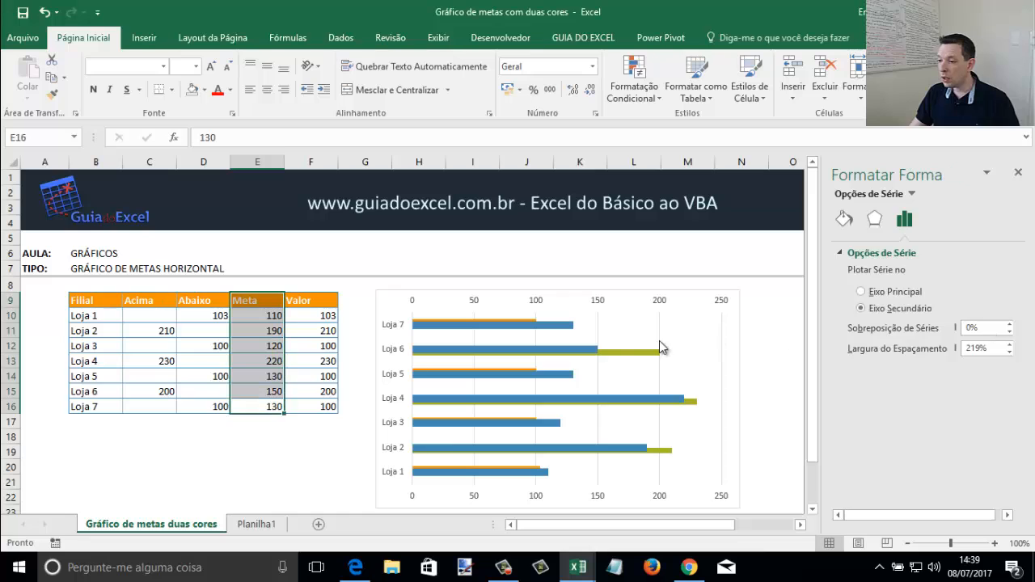
pyautogui.doubleClick(588, 347)
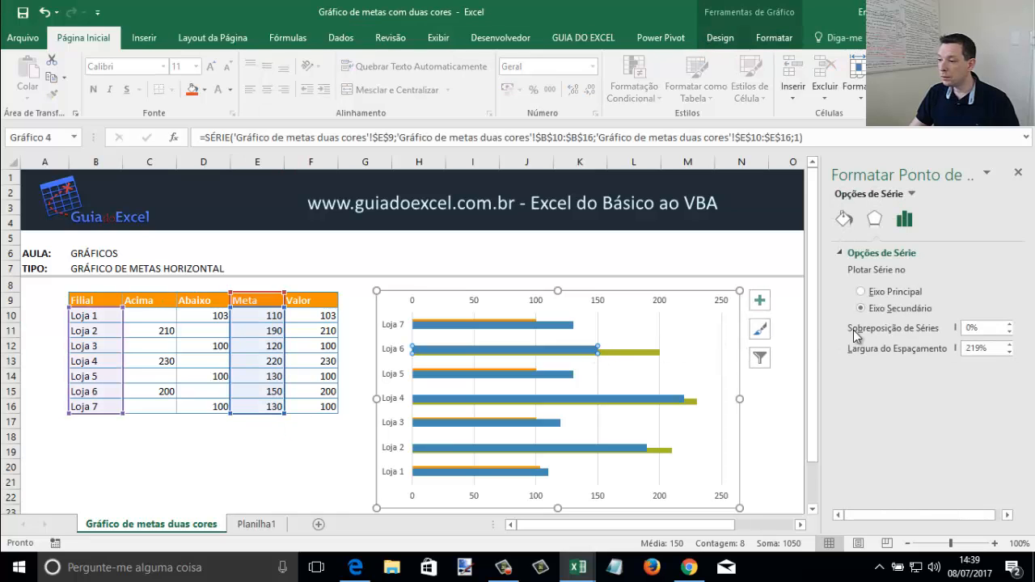
pyautogui.doubleClick(1000, 348)
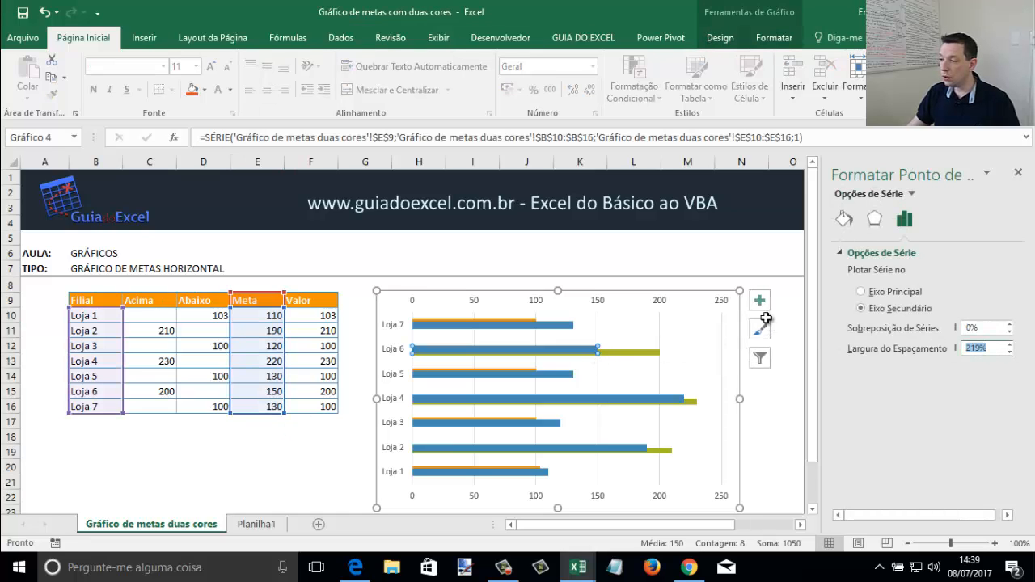
pyautogui.write('20')
pyautogui.press('Return')
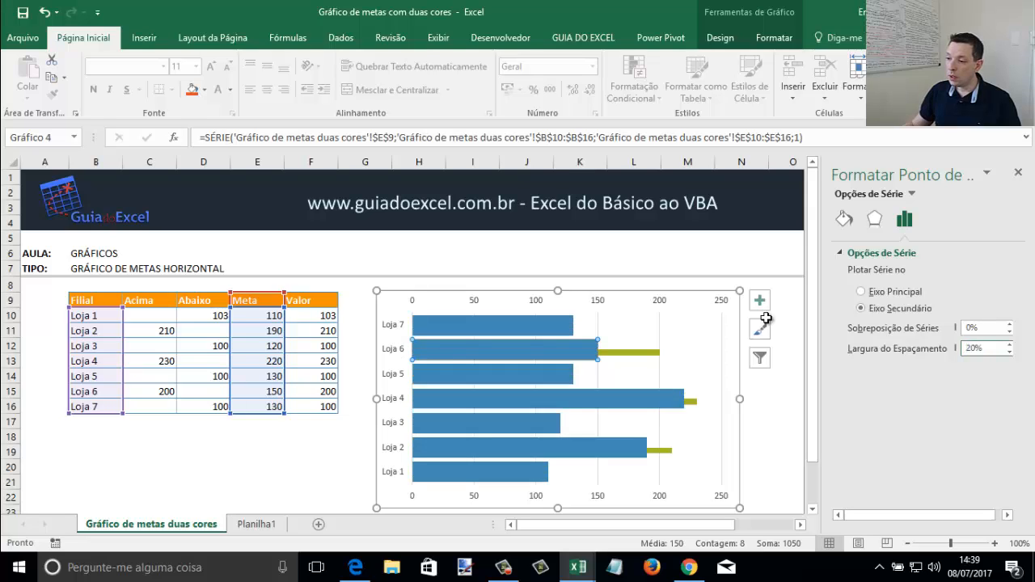
# - Set the Acima series' overlap (Sobreposição de Séries) to 100% and its gap width (Largura do Espaçamento) to 80%
pyautogui.click(632, 354)
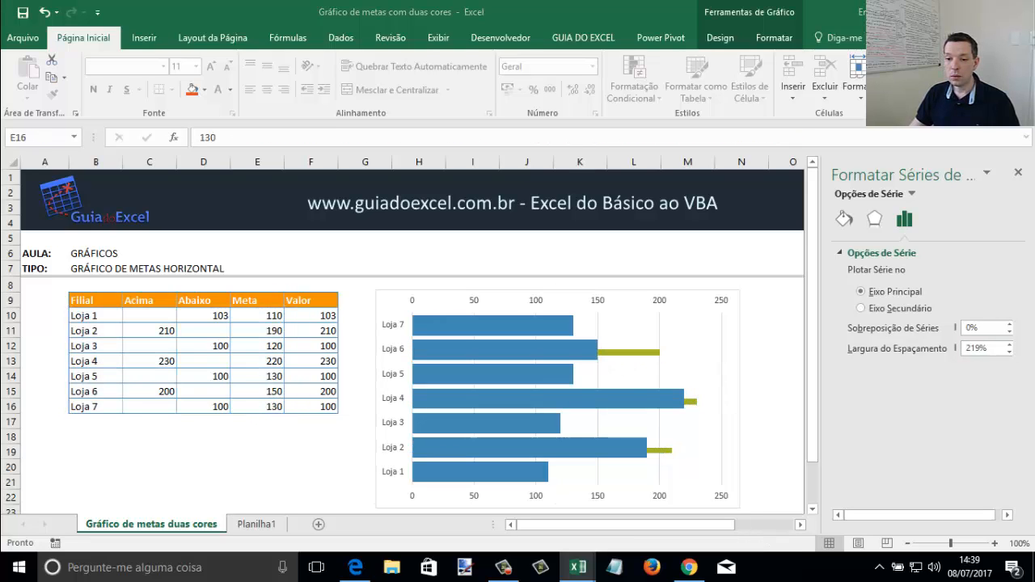
pyautogui.click(993, 328)
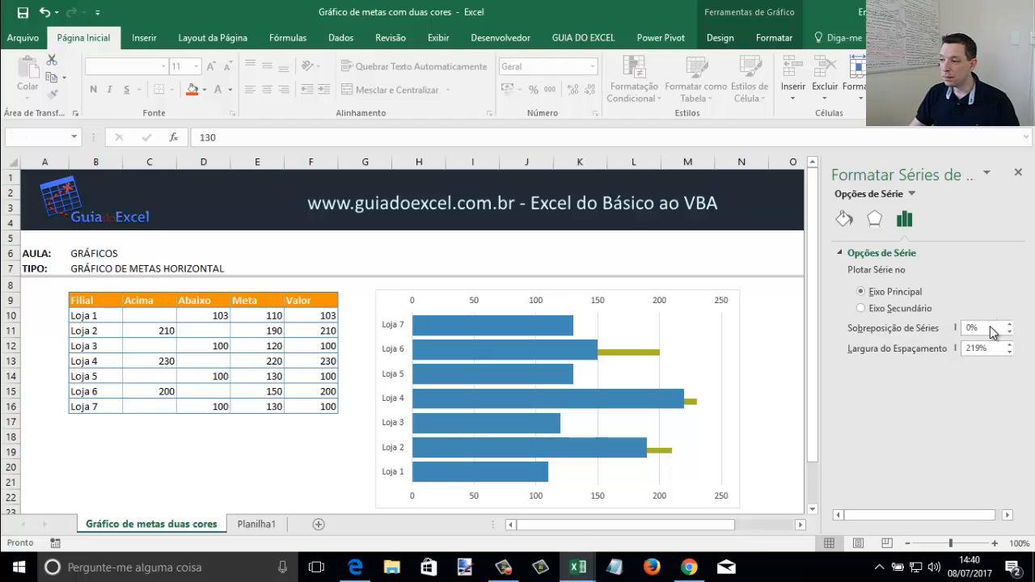
pyautogui.doubleClick(639, 351)
pyautogui.click(905, 219)
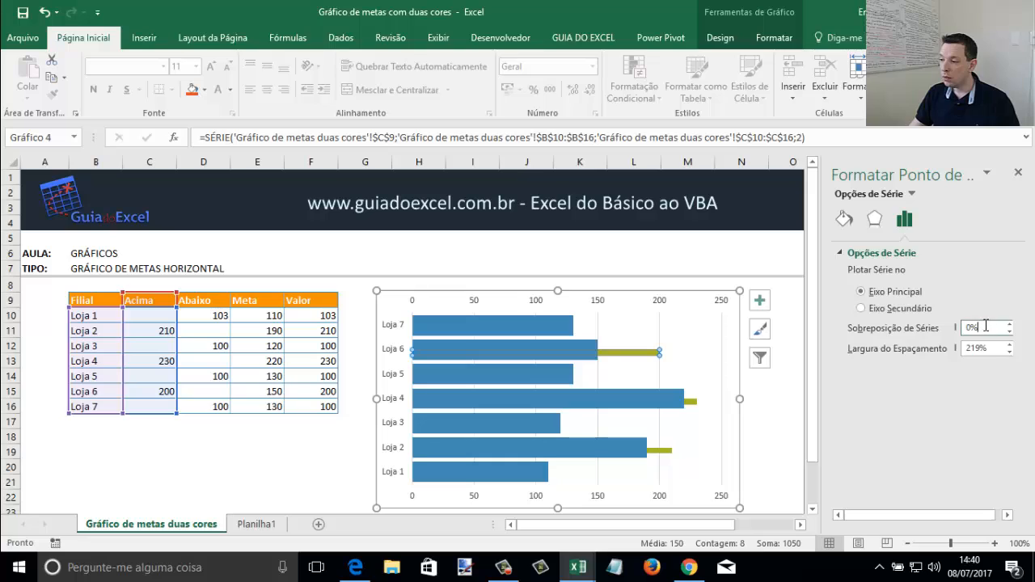
pyautogui.click(986, 326)
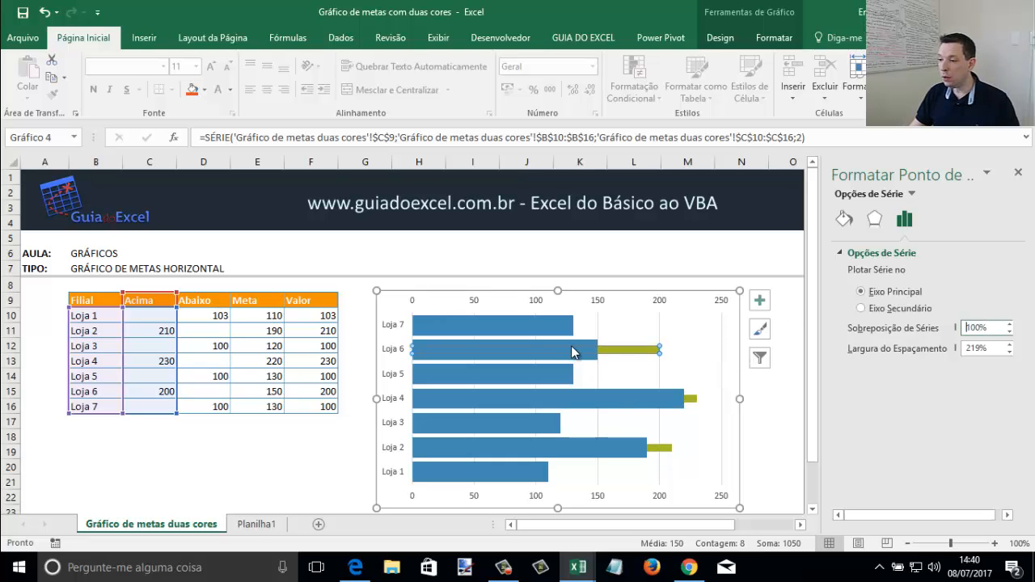
pyautogui.click(993, 351)
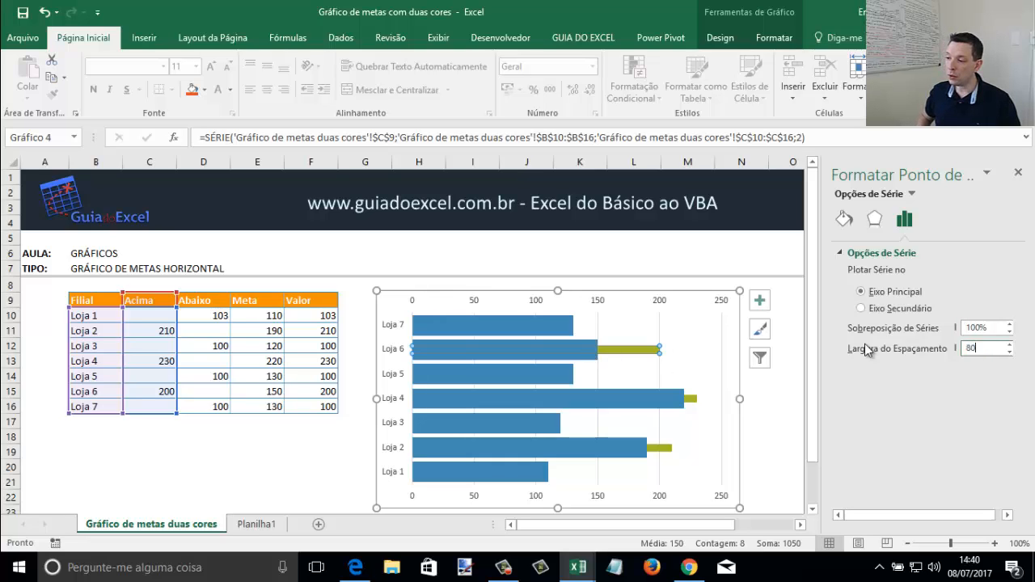
pyautogui.press('Return')
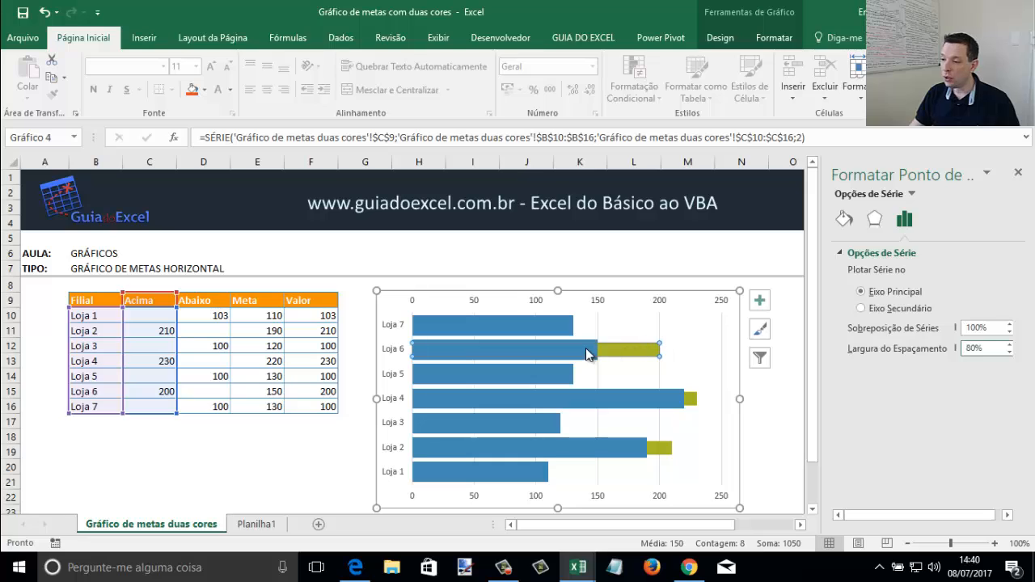
# - Try a gap width of 100% on the Acima series and set it back to 80%
pyautogui.moveTo(589, 349)
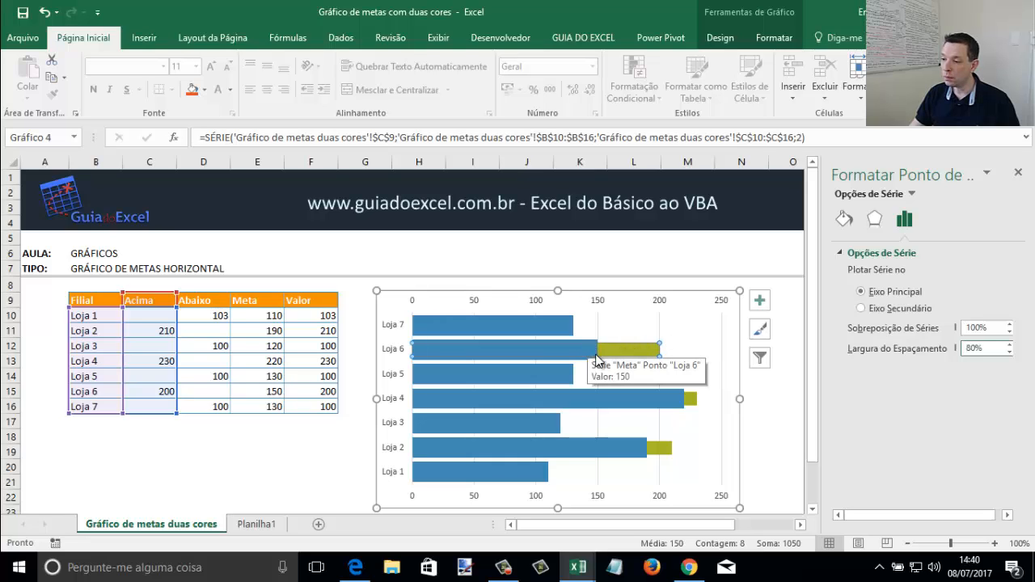
pyautogui.doubleClick(993, 346)
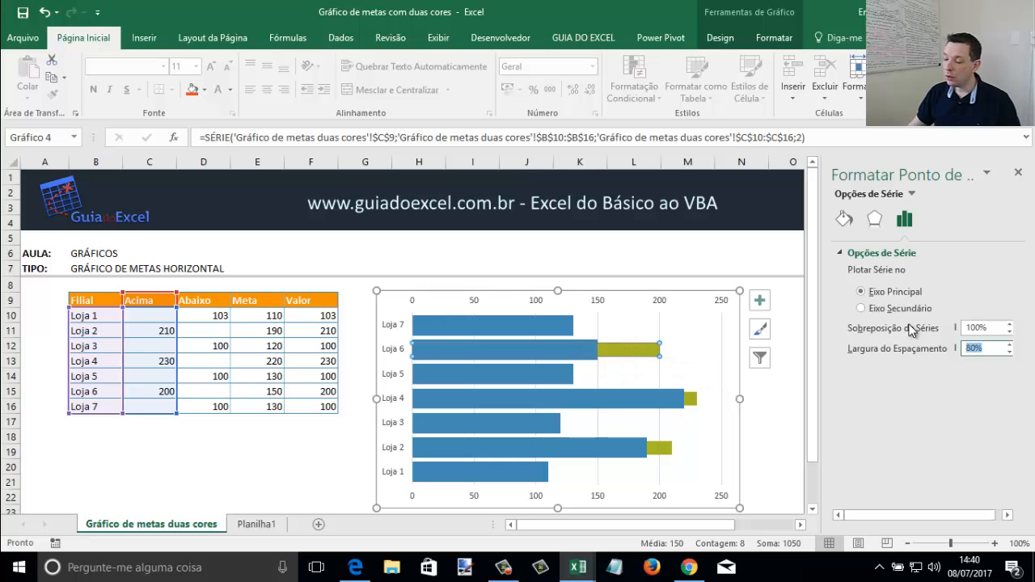
pyautogui.write('100')
pyautogui.press('Return')
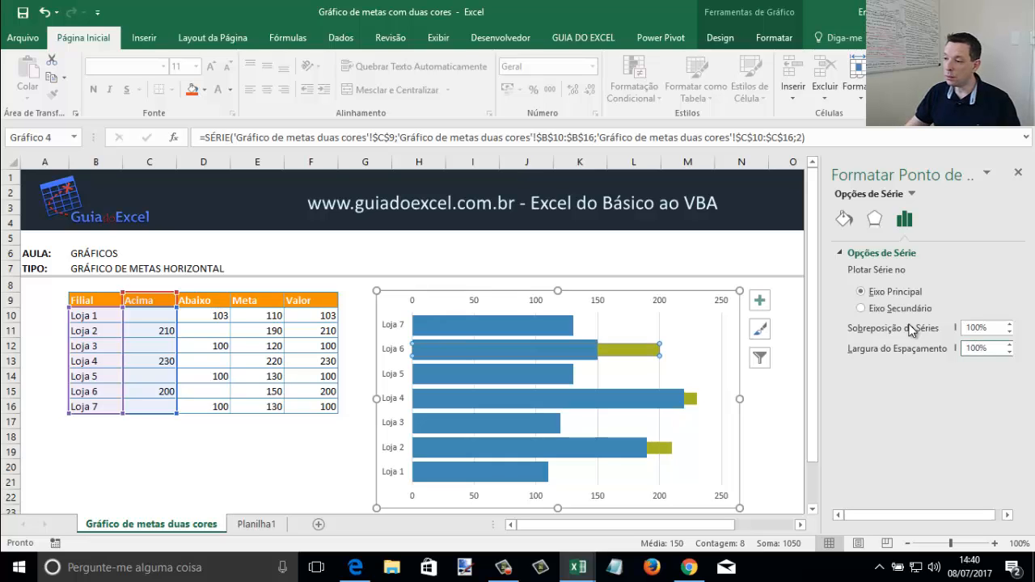
pyautogui.moveTo(993, 350); pyautogui.dragTo(899, 342)
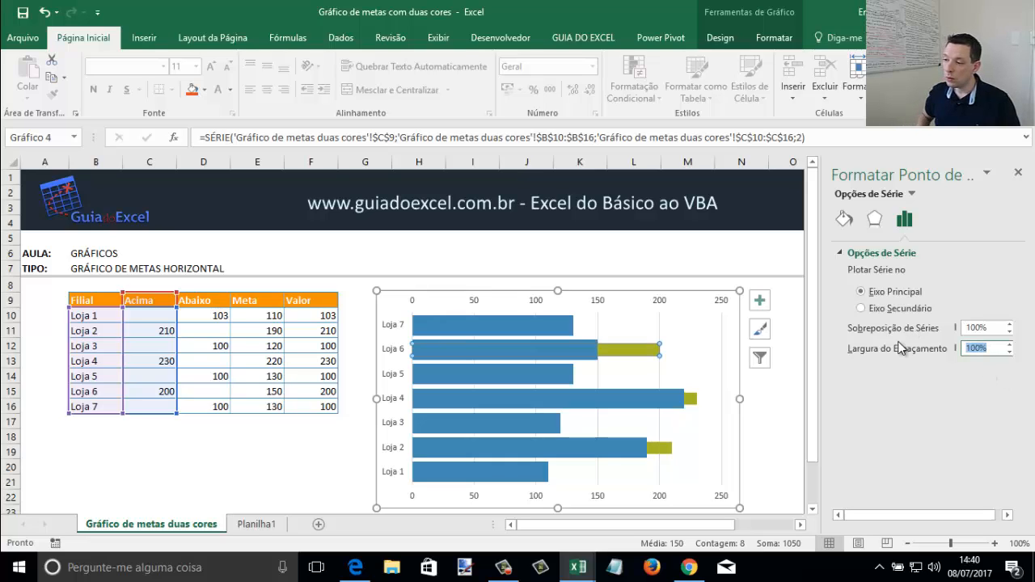
pyautogui.write('80')
pyautogui.press('Return')
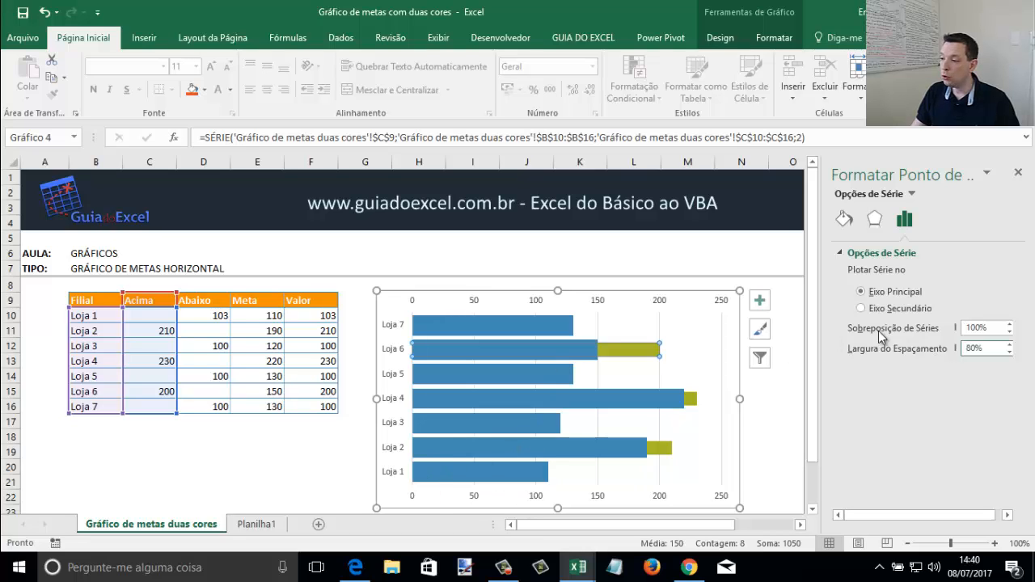
# - Overwrite the Abaixo formula for Loja 2 in D11 with the value 250
pyautogui.click(204, 333)
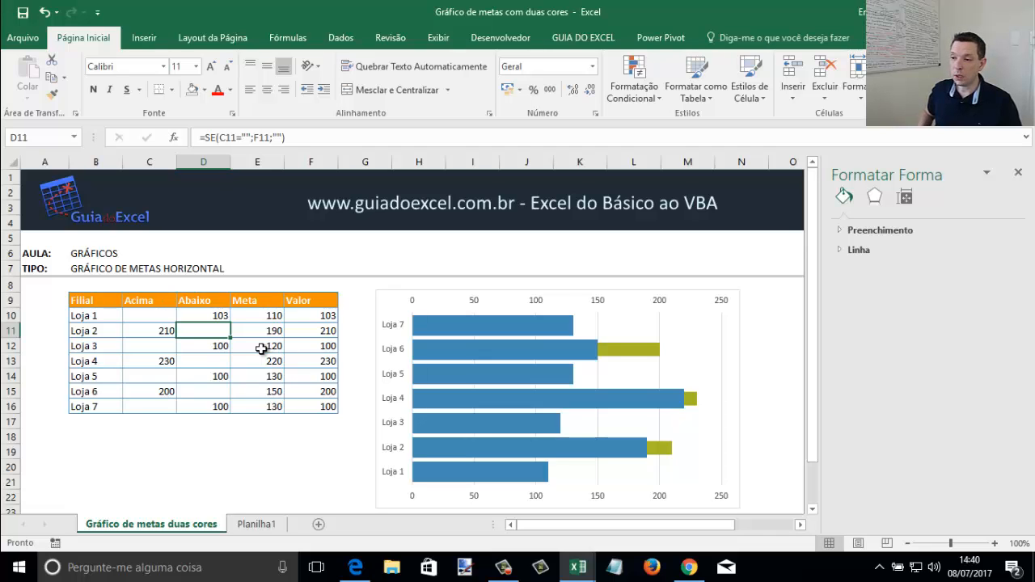
pyautogui.write('250')
pyautogui.press('Return')
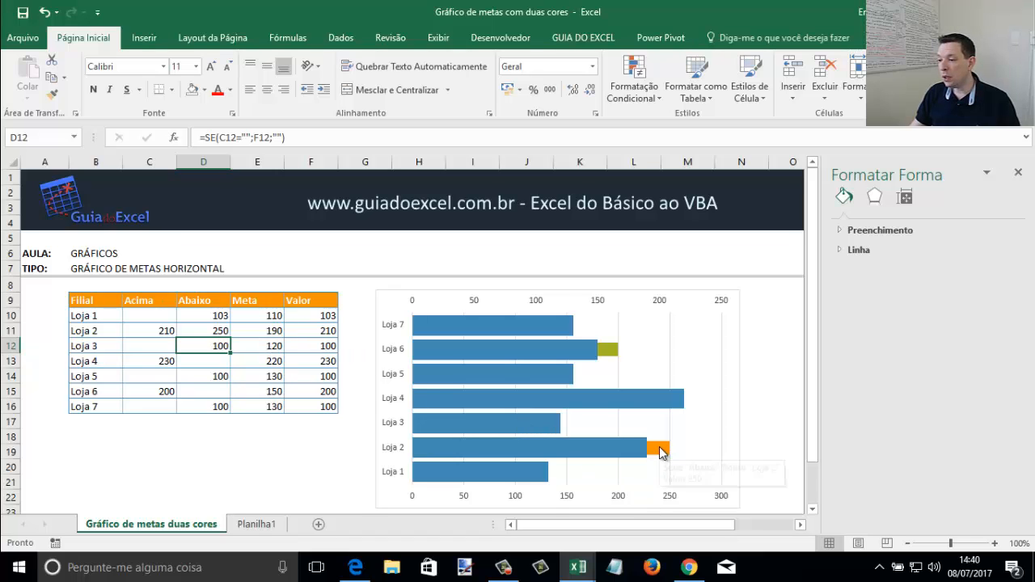
# - Check the Abaixo series' axis, overlap and gap width settings, closing the series formatting again
pyautogui.rightClick(661, 455)
pyautogui.click(808, 434)
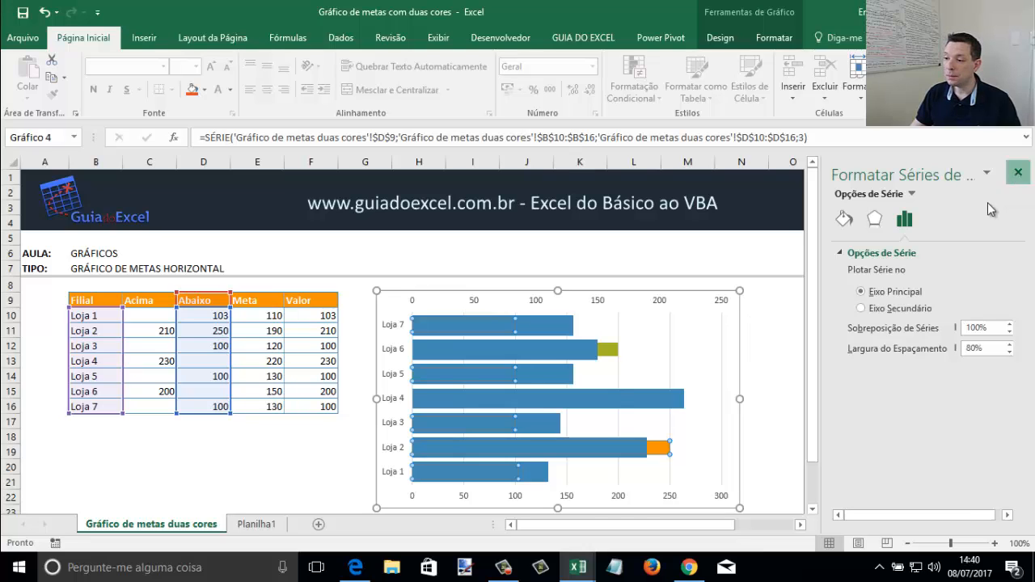
pyautogui.click(1018, 176)
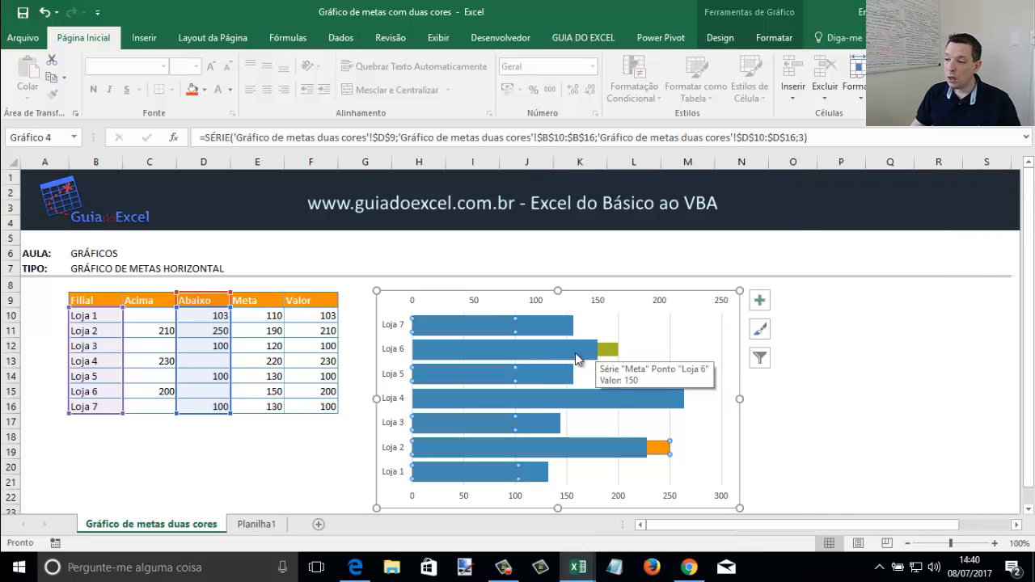
# - Restore the Abaixo formula for Loja 2 in D11 by copying the formula from D13
pyautogui.click(214, 361)
pyautogui.keyDown('shift'); pyautogui.click(215, 331); pyautogui.keyUp('shift')
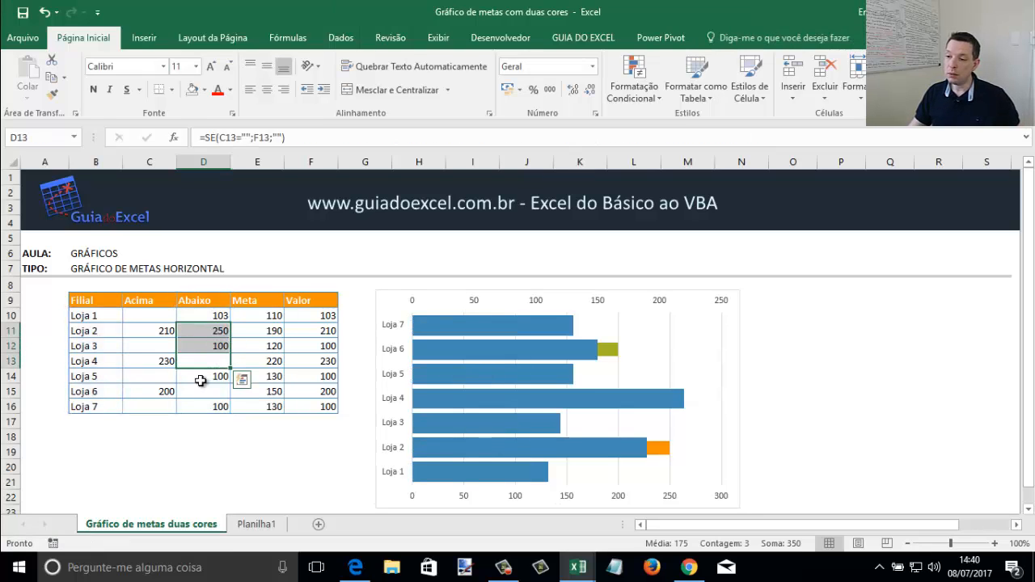
pyautogui.click(203, 362)
pyautogui.hotkey('ctrl', 'c')
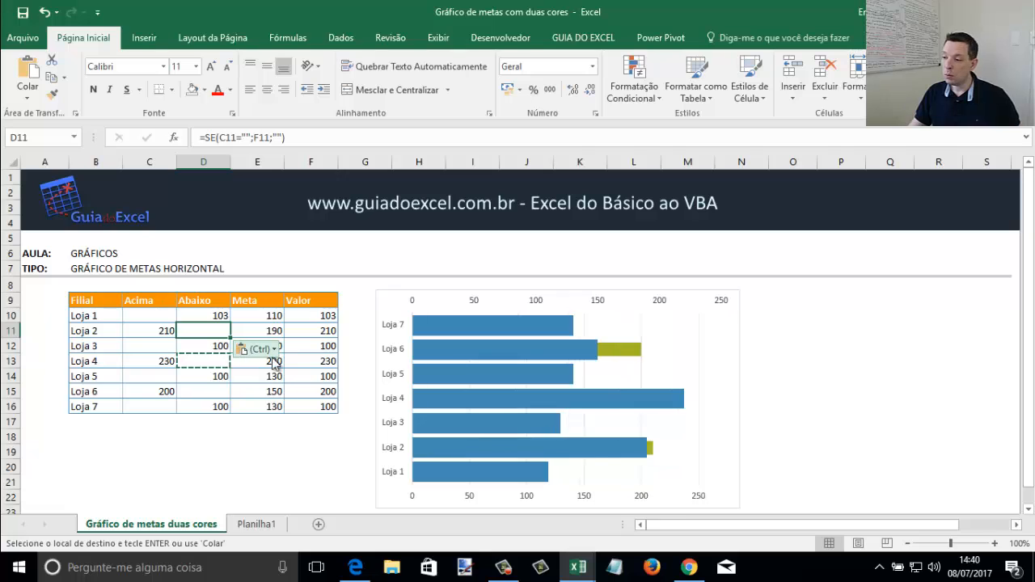
pyautogui.press('Escape')
# - Give the Meta series a solid dark orange-red fill (Preenchimento sólido) with 82% transparency
pyautogui.click(667, 405)
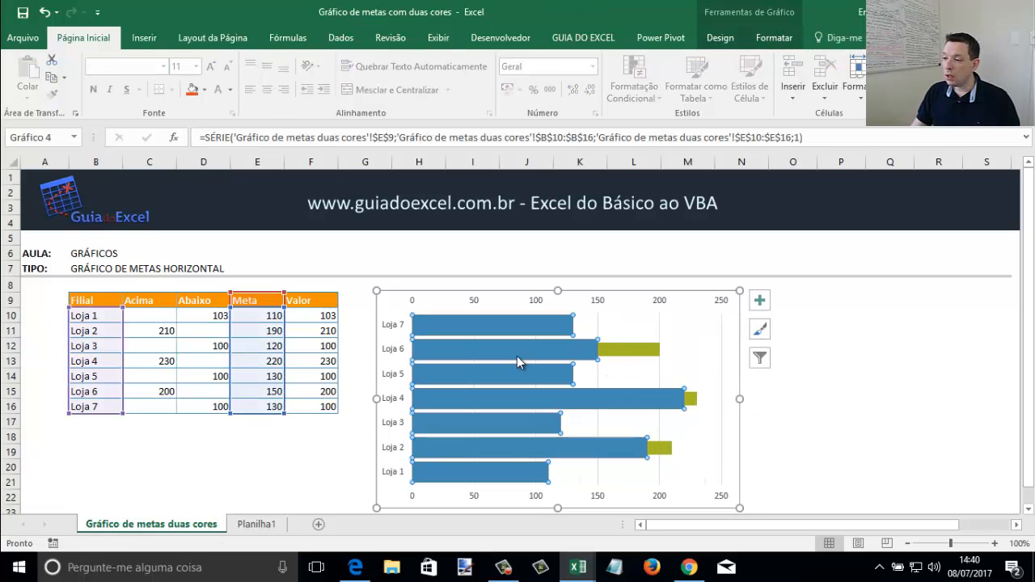
pyautogui.rightClick(638, 400)
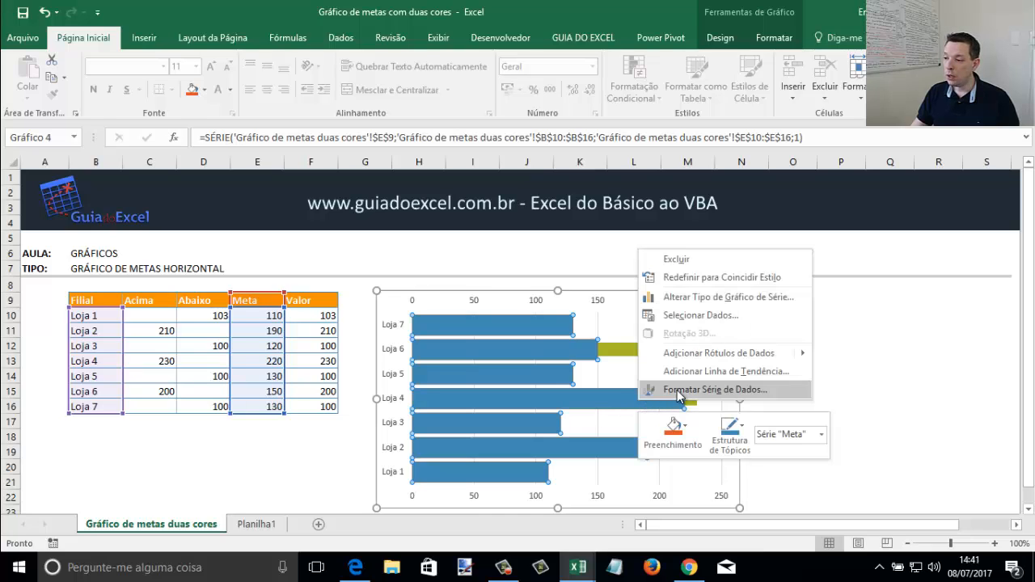
pyautogui.click(712, 392)
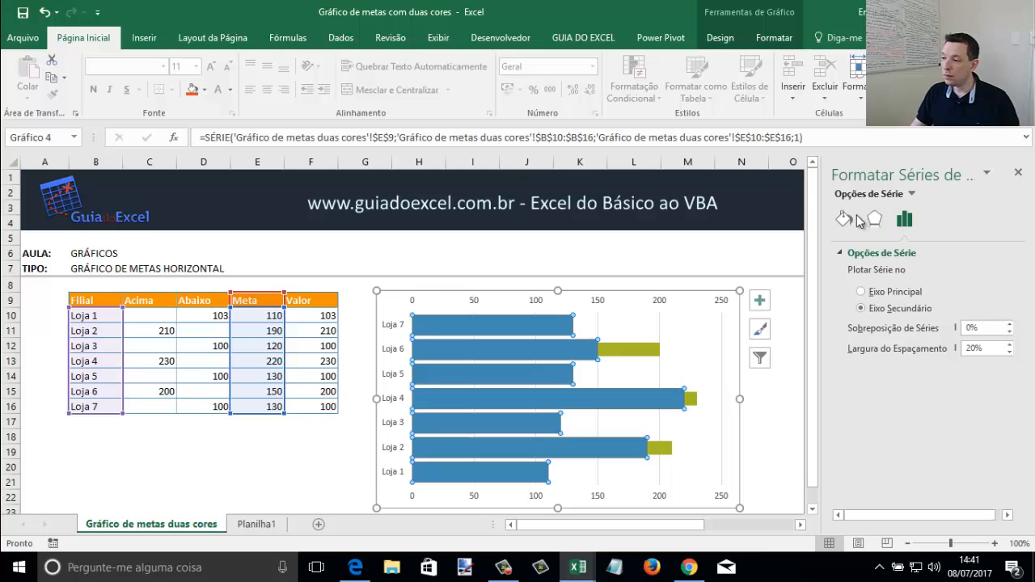
pyautogui.click(846, 220)
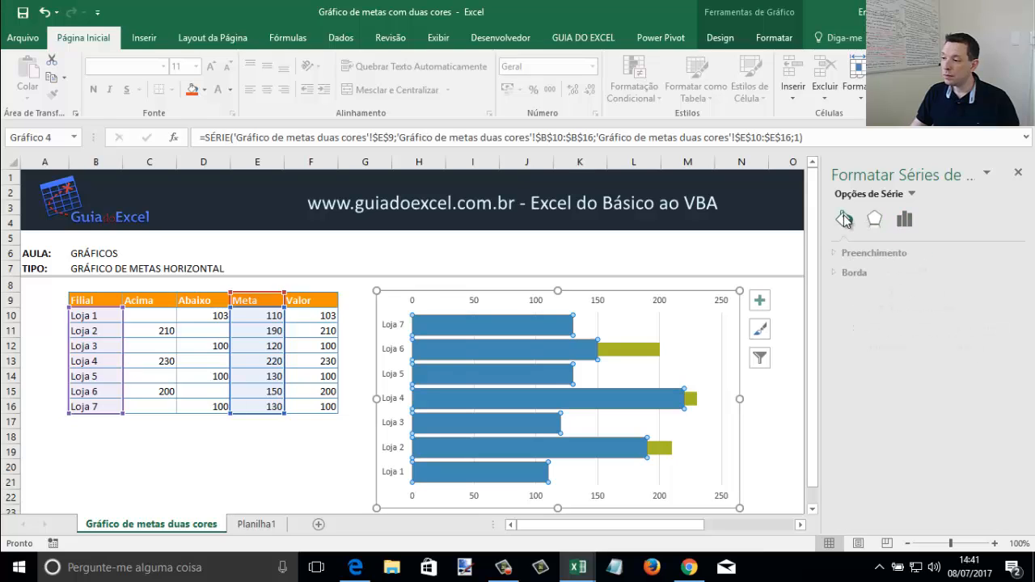
pyautogui.click(850, 255)
pyautogui.click(861, 275)
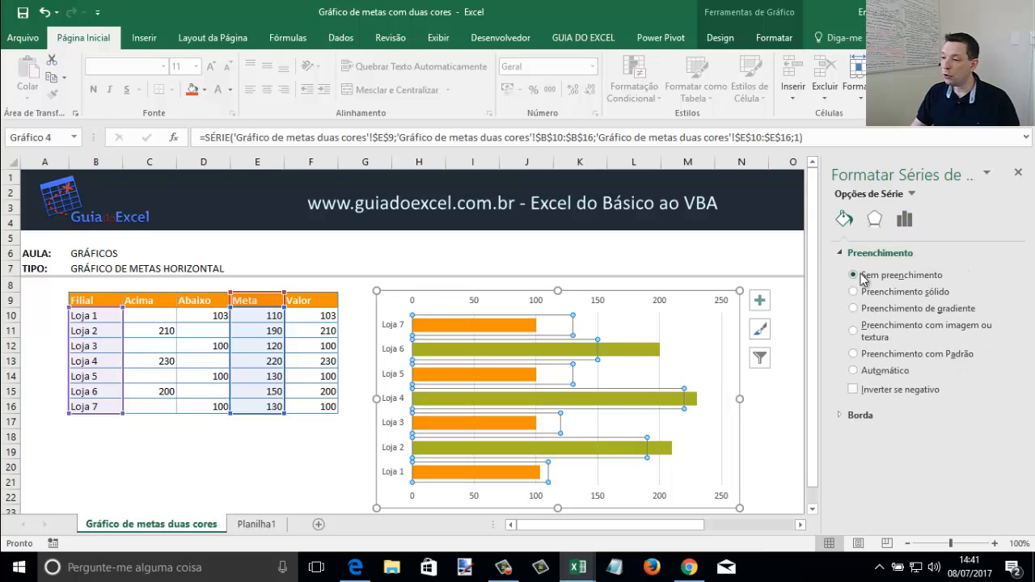
pyautogui.click(863, 292)
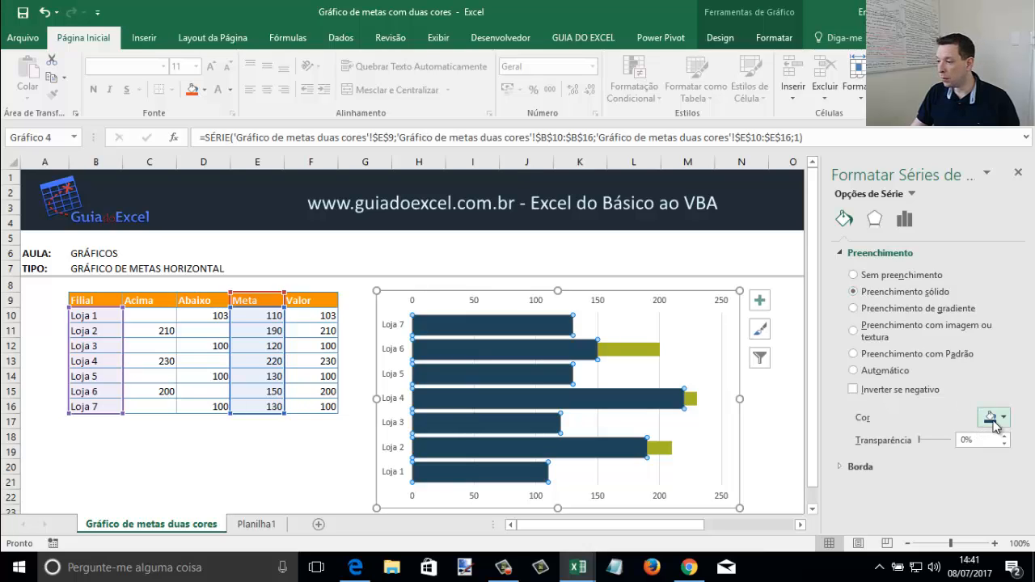
pyautogui.click(1000, 420)
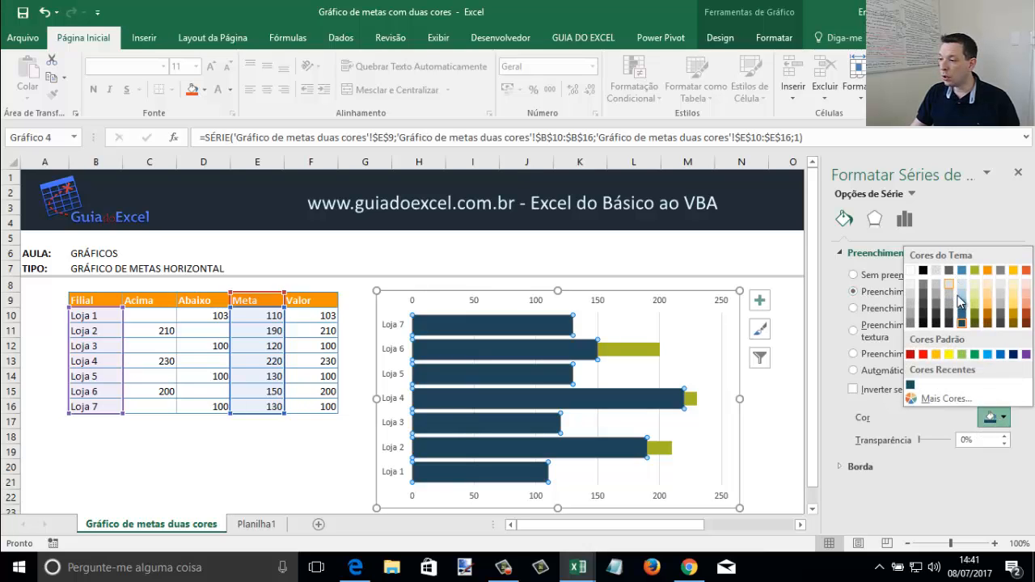
pyautogui.click(1026, 312)
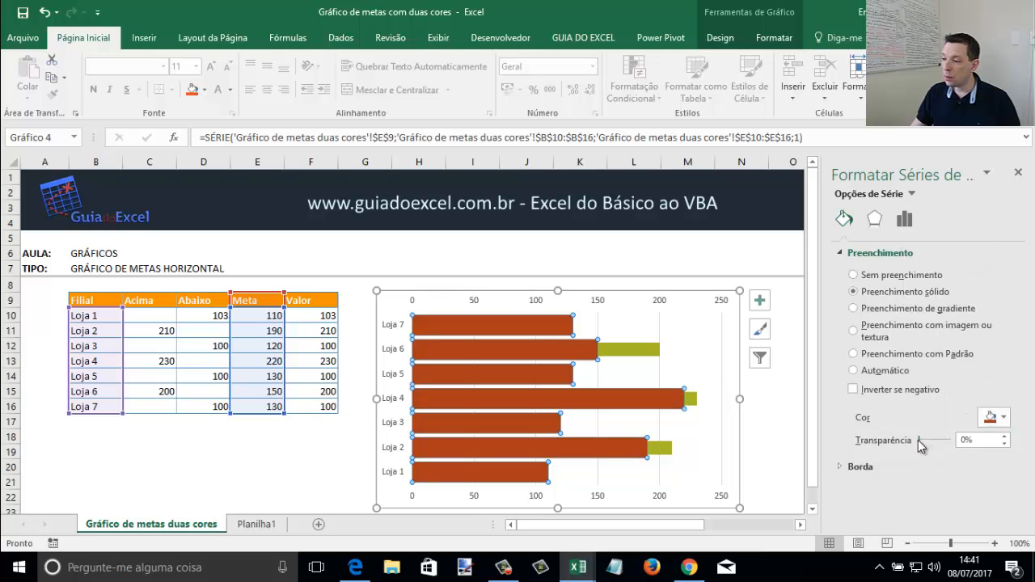
pyautogui.moveTo(918, 440); pyautogui.dragTo(943, 442)
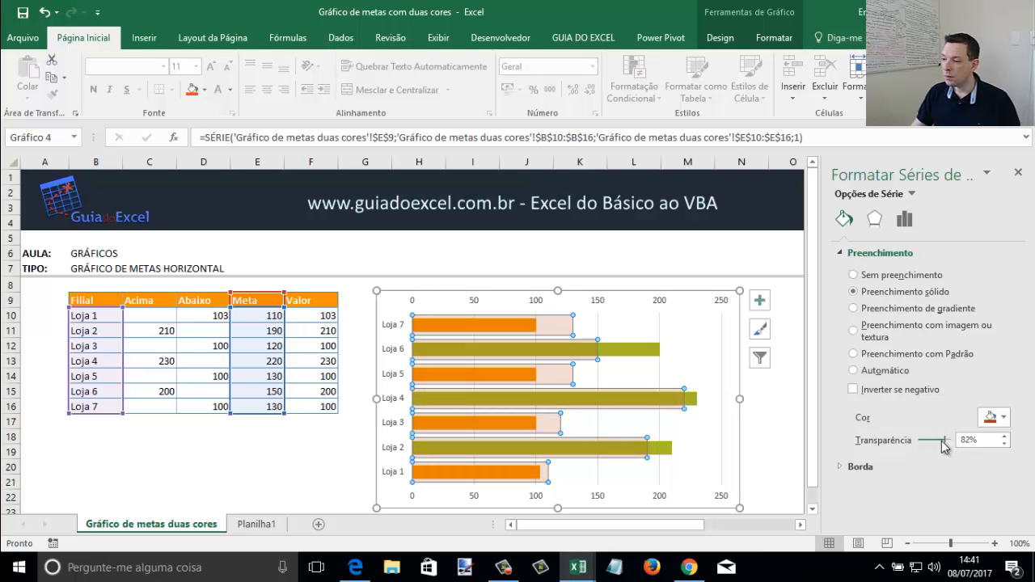
# - Give the Meta bars a solid red border and close the series formatting
pyautogui.click(849, 255)
pyautogui.click(851, 273)
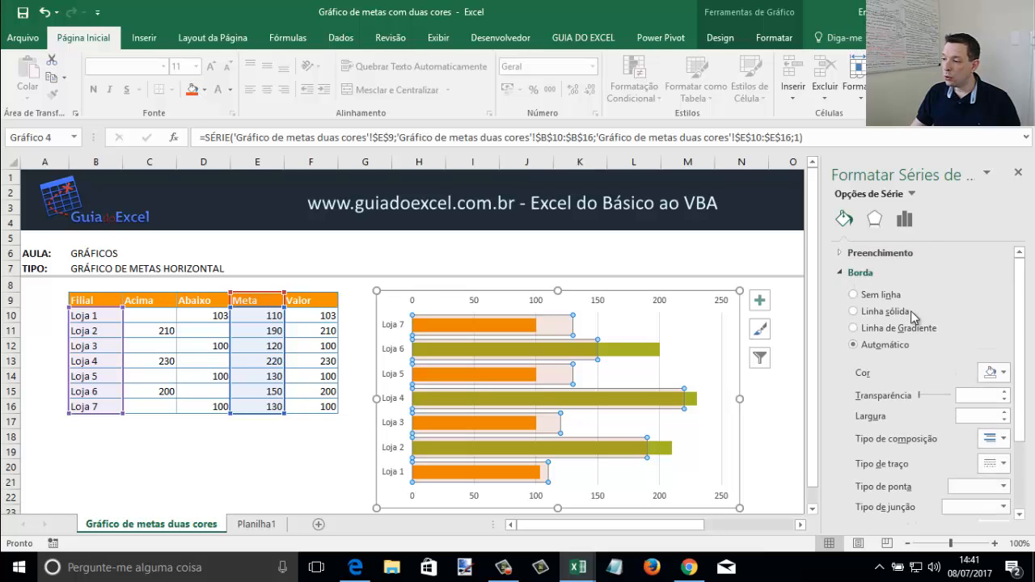
pyautogui.click(995, 372)
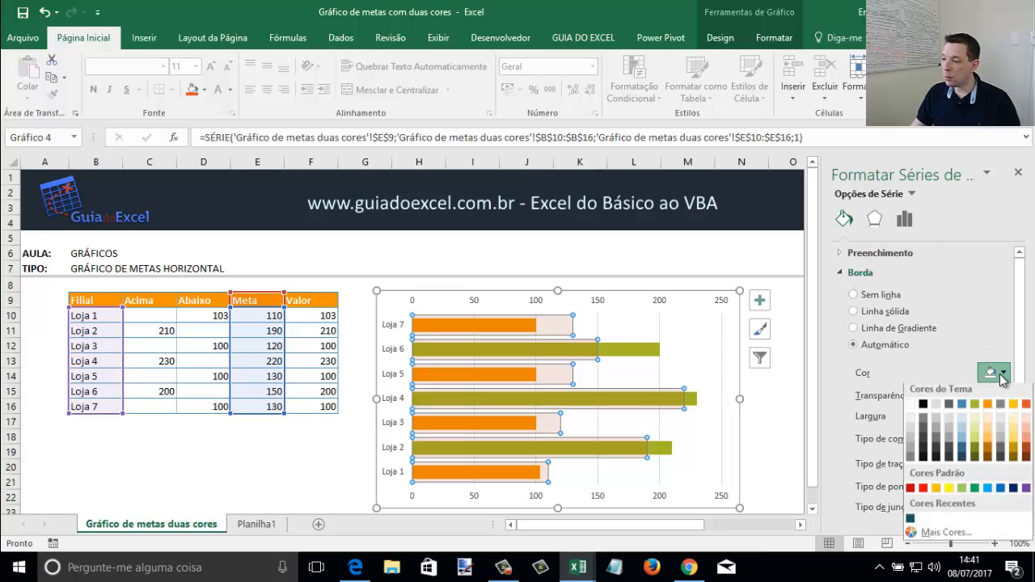
pyautogui.click(924, 492)
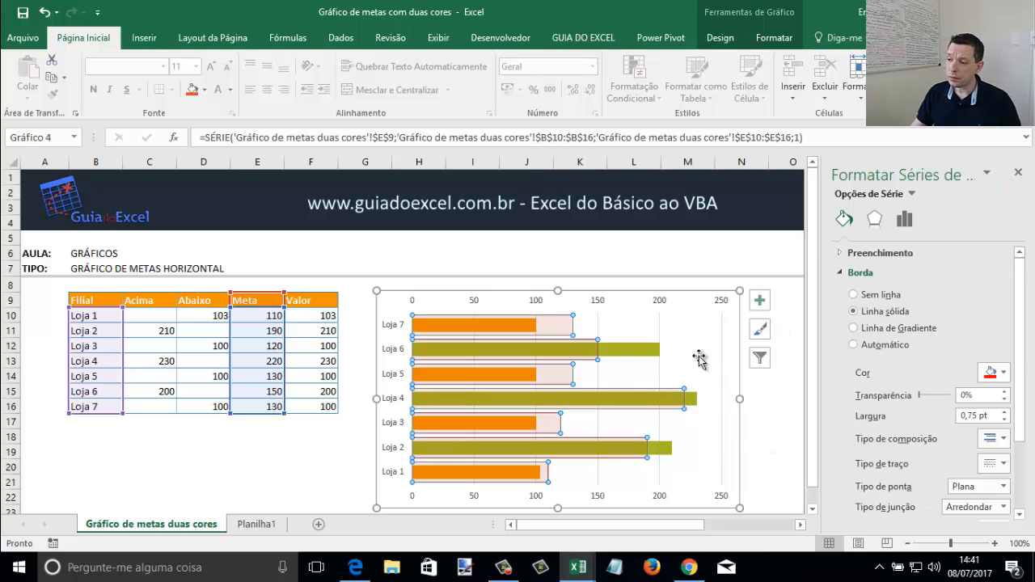
pyautogui.click(1018, 172)
pyautogui.click(840, 374)
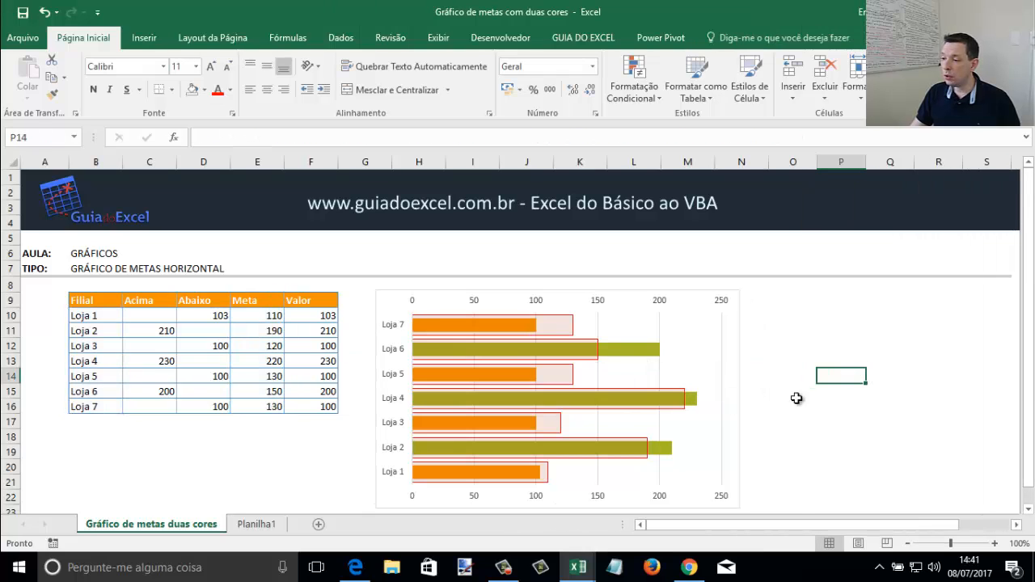
# - Delete the chart's secondary value axis above the bars and widen the chart to the end of column P
pyautogui.click(731, 396)
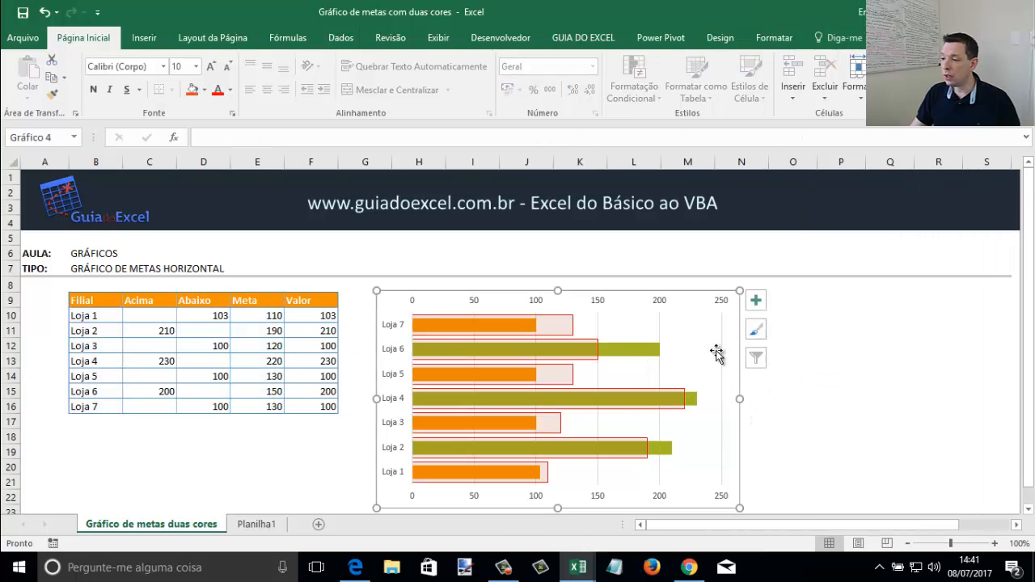
pyautogui.click(603, 308)
pyautogui.press('Delete')
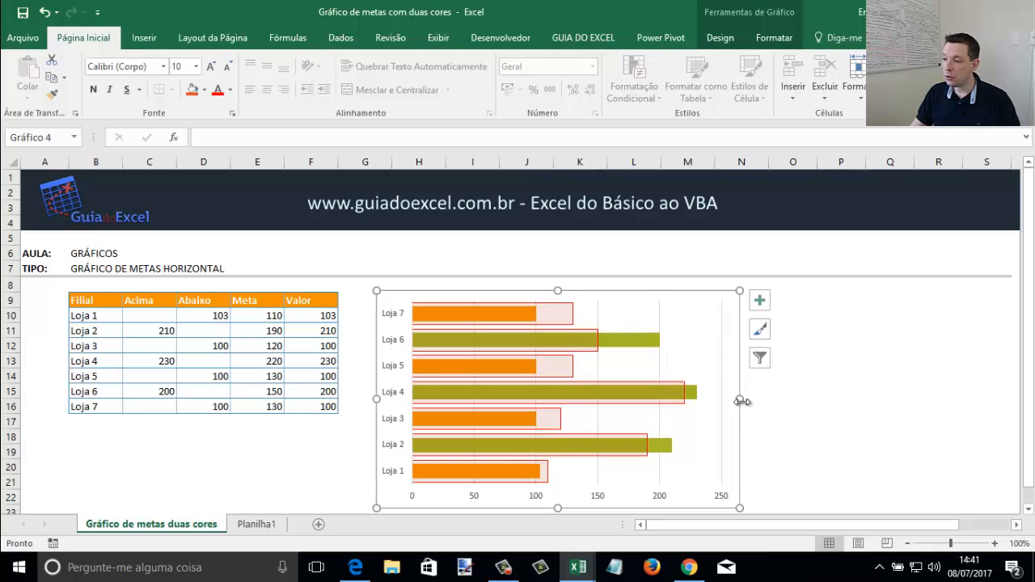
pyautogui.moveTo(742, 401); pyautogui.dragTo(869, 399)
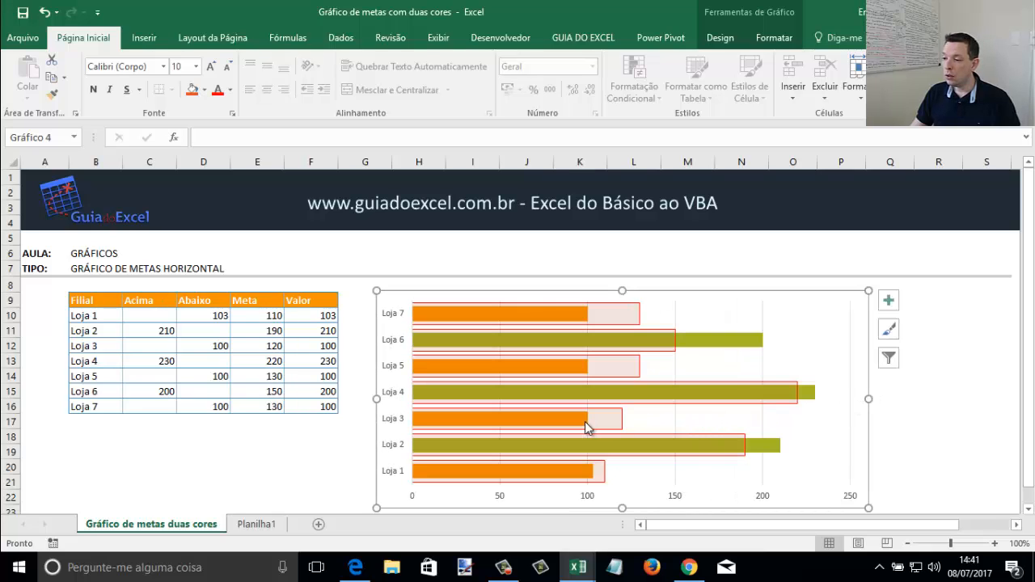
# - Add data labels to the Acima series
pyautogui.moveTo(593, 427)
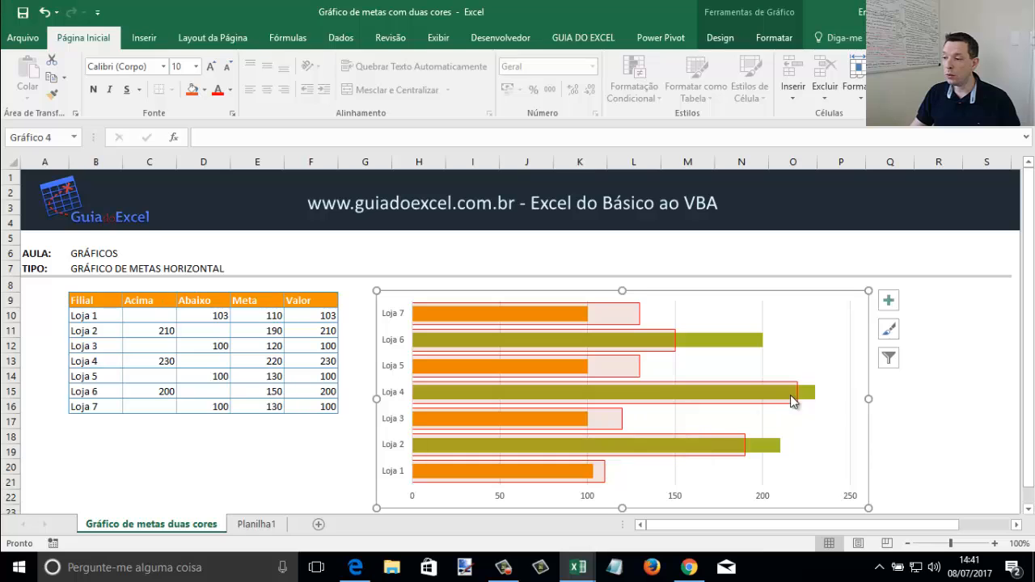
pyautogui.moveTo(801, 397)
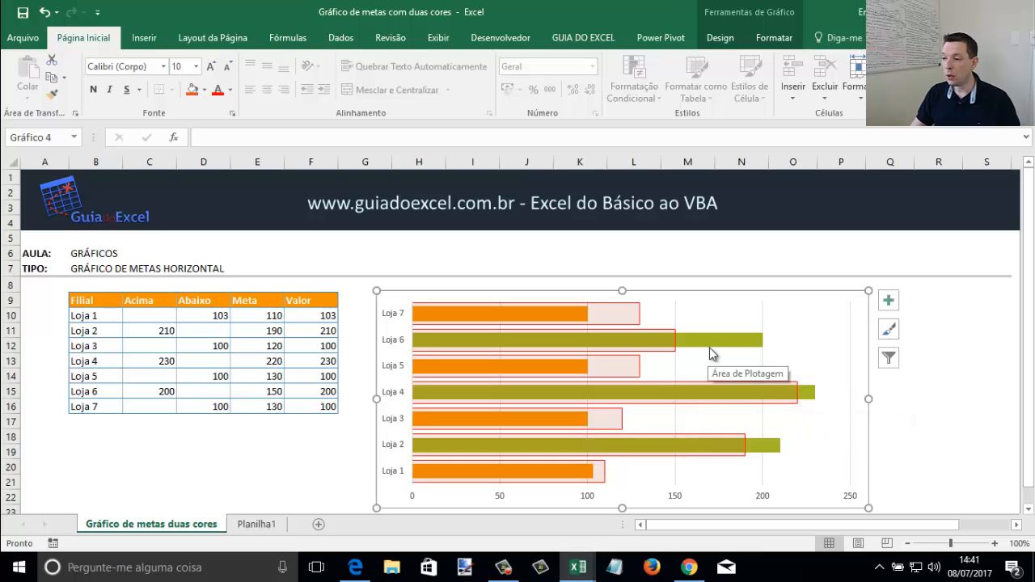
pyautogui.moveTo(704, 343)
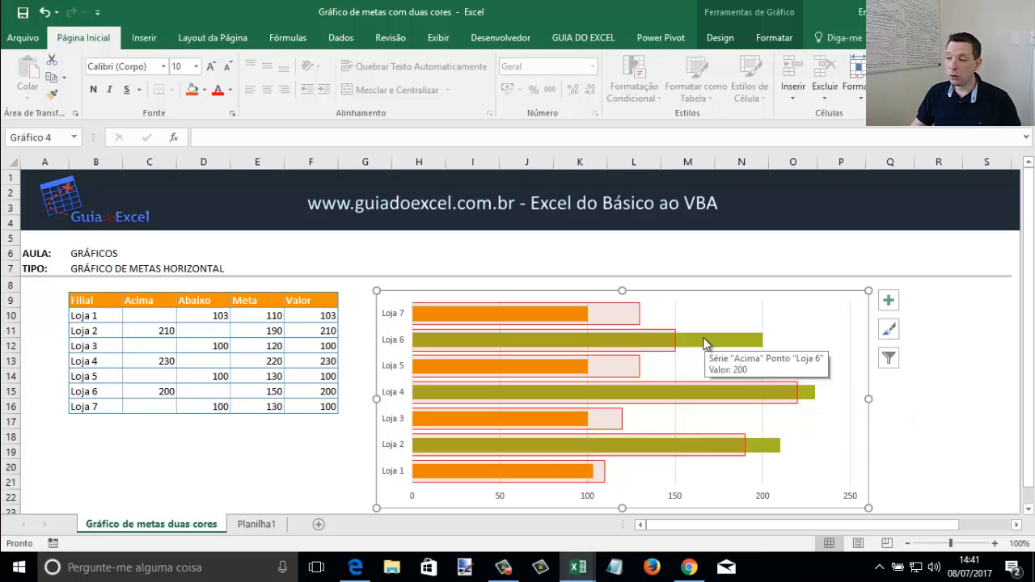
pyautogui.rightClick(704, 343)
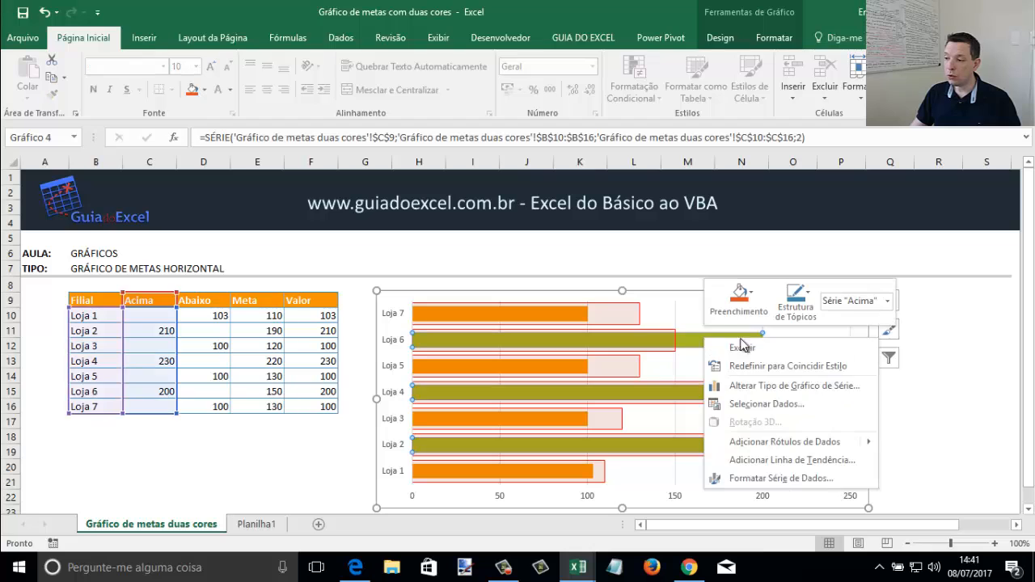
pyautogui.click(777, 442)
pyautogui.moveTo(777, 446)
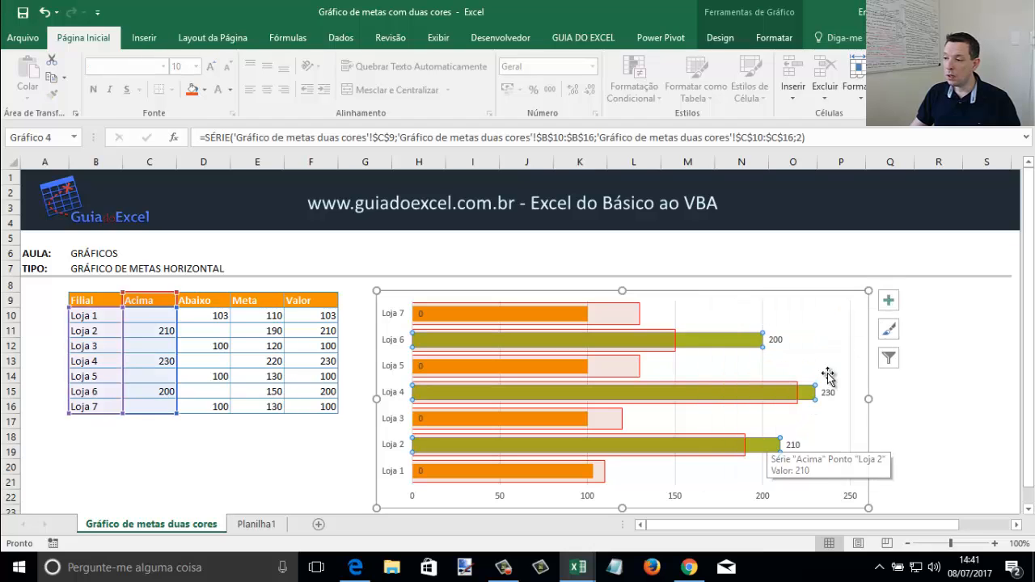
pyautogui.click(945, 435)
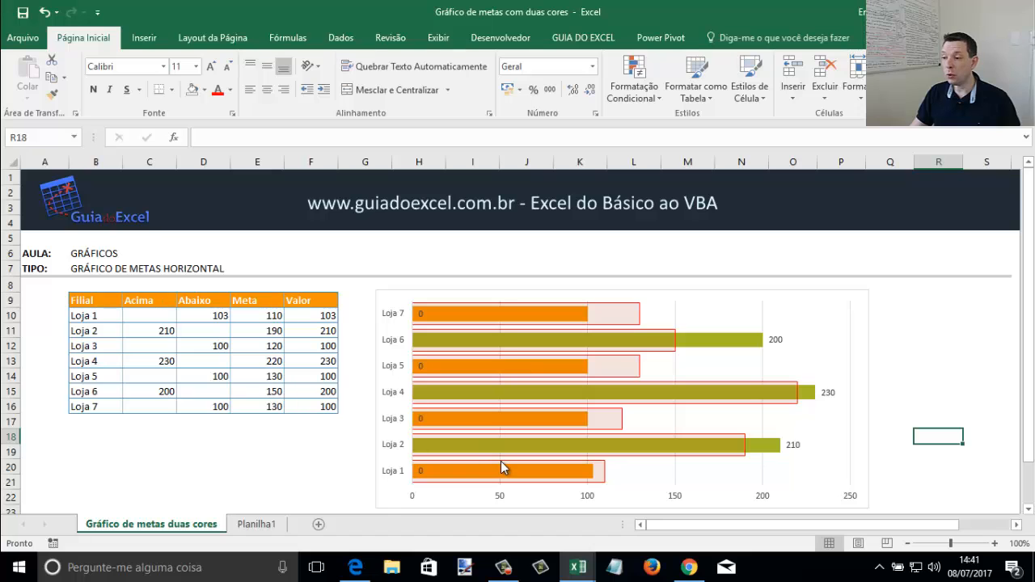
# - Apply the custom number format Geral;-Geral;;@ to the Acima series' data labels to hide the zeros
pyautogui.moveTo(502, 467)
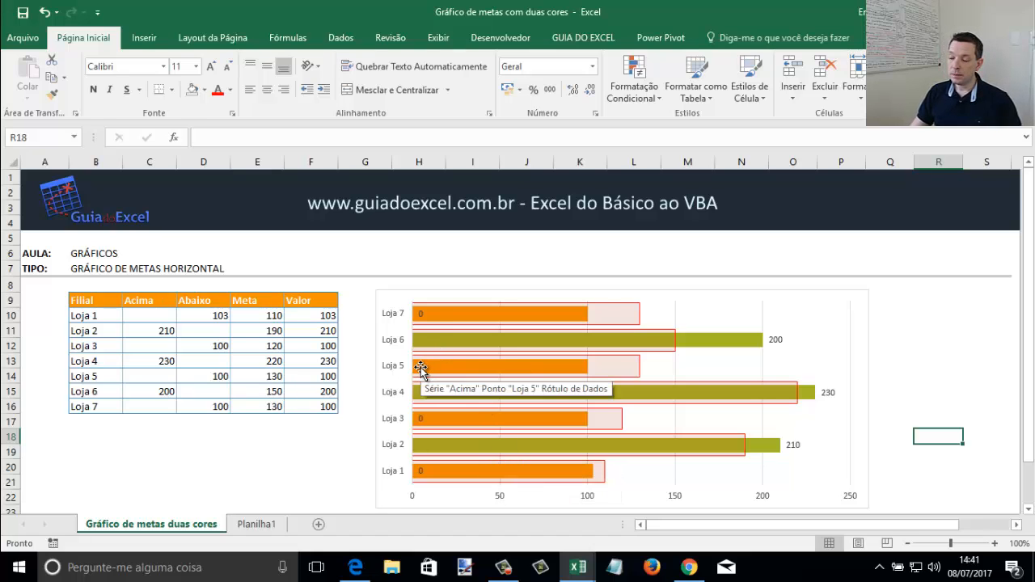
pyautogui.moveTo(725, 344)
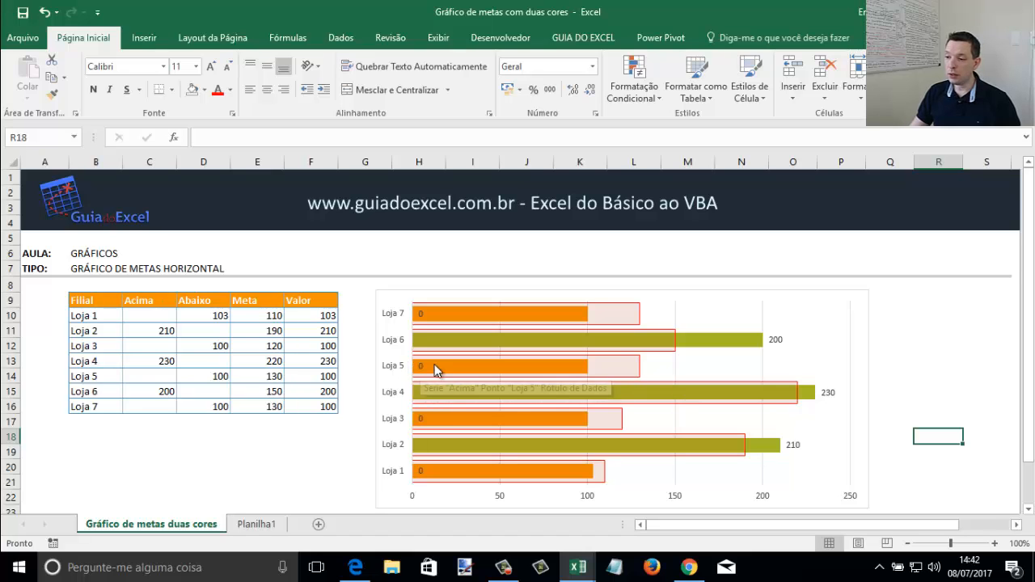
pyautogui.click(776, 340)
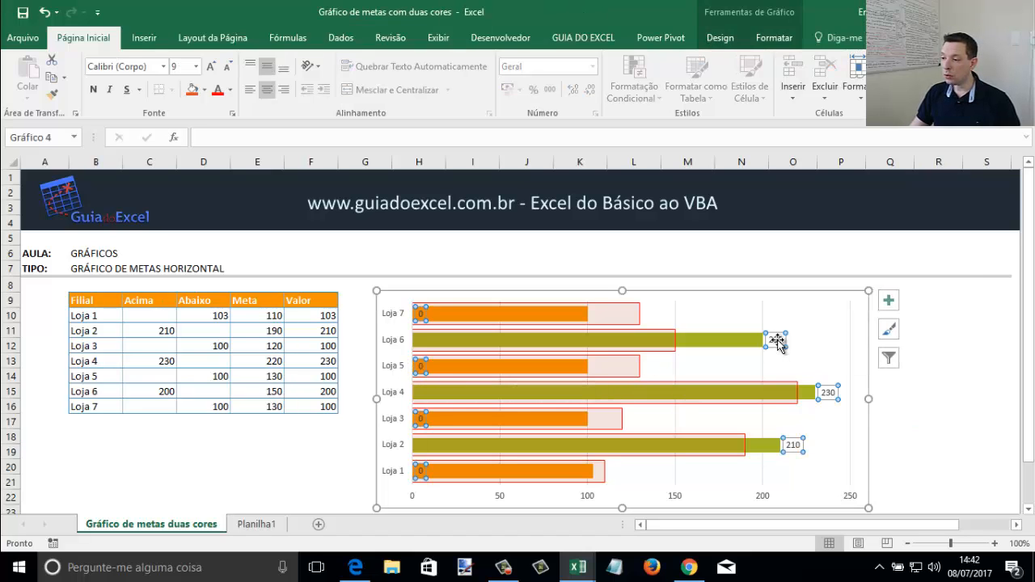
pyautogui.rightClick(777, 340)
pyautogui.click(829, 501)
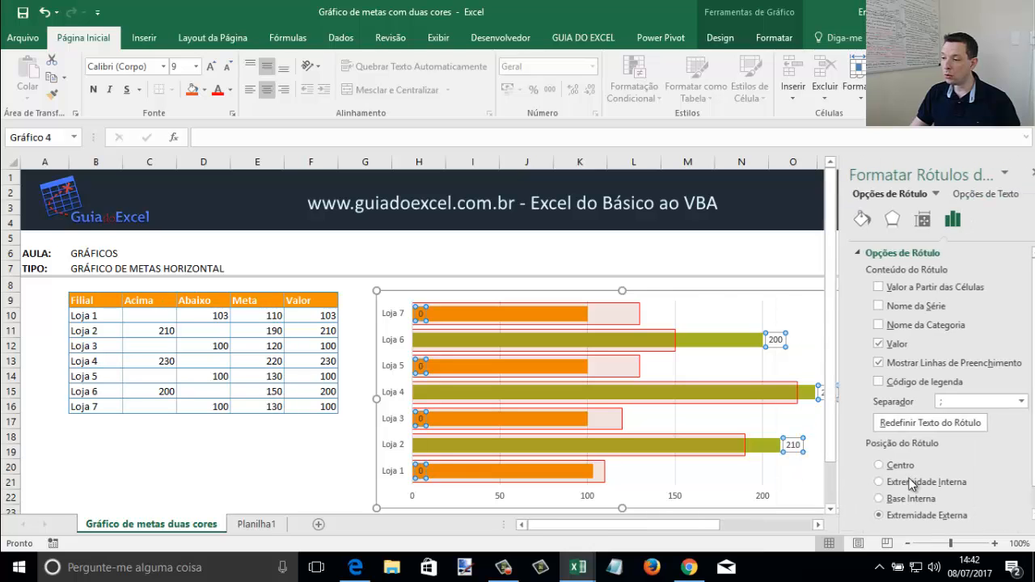
pyautogui.scroll(-1, 975, 453)
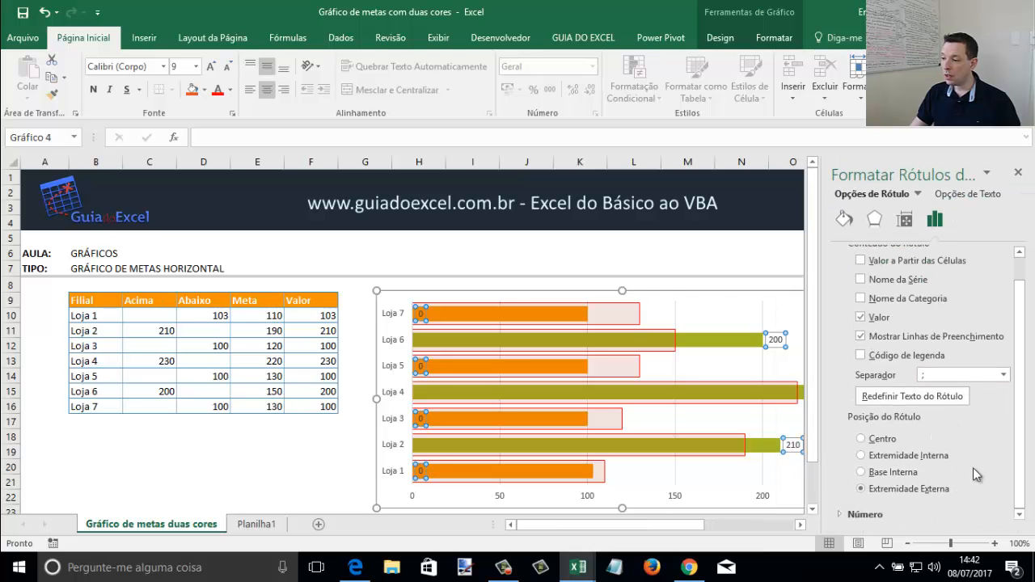
pyautogui.click(879, 515)
pyautogui.scroll(-3, 987, 474)
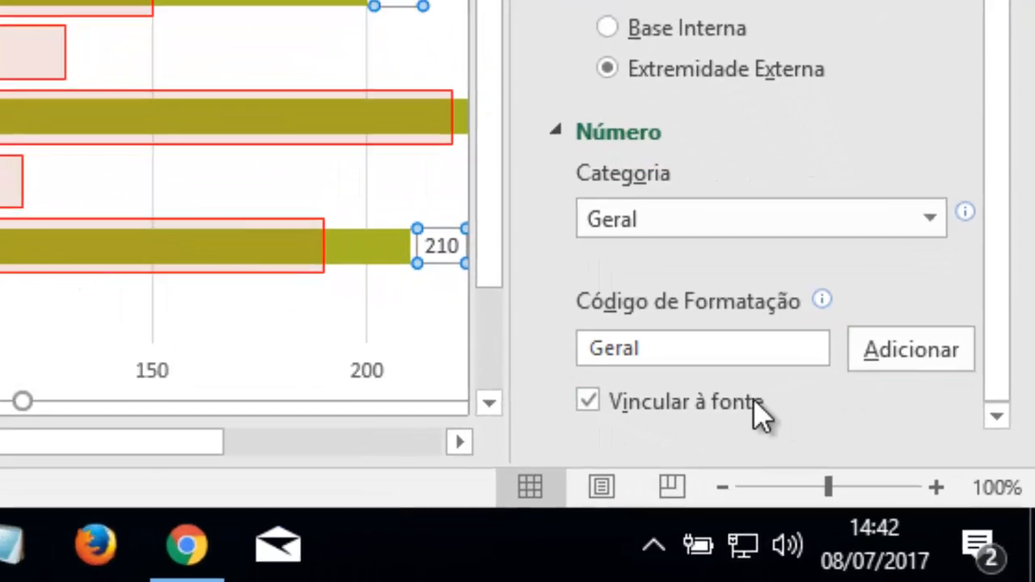
pyautogui.click(698, 343)
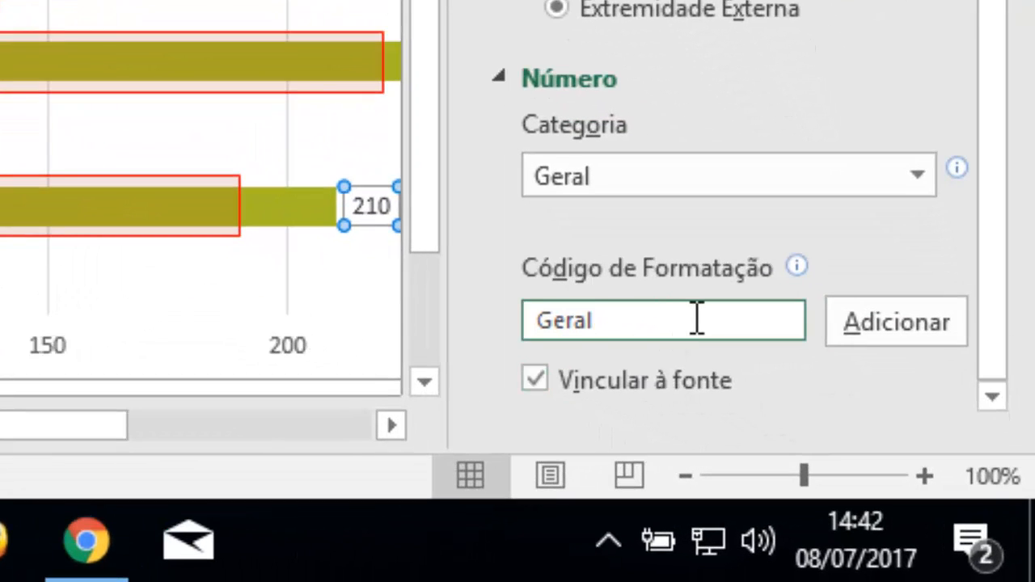
pyautogui.write(';Geral;;')
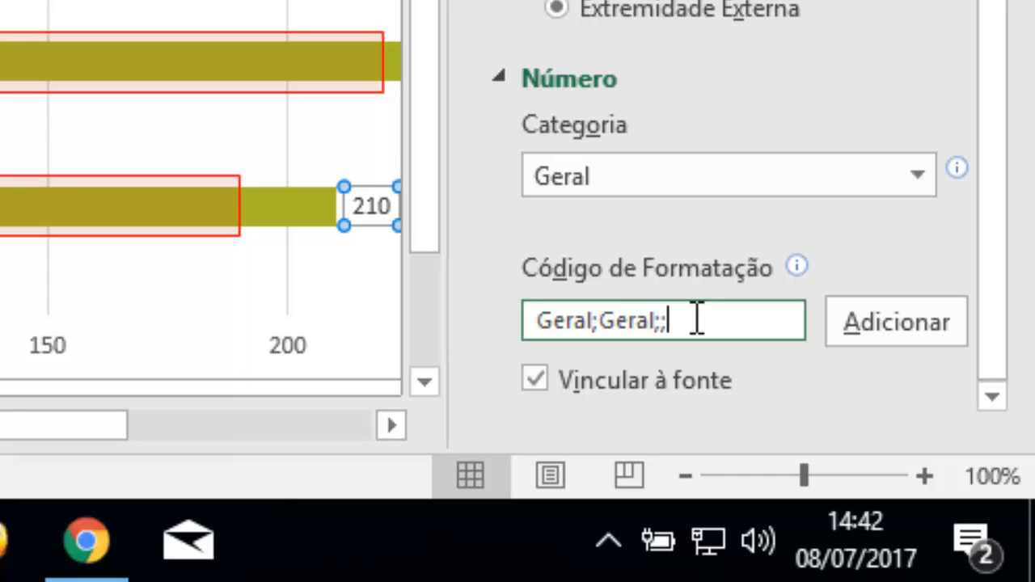
pyautogui.write('@')
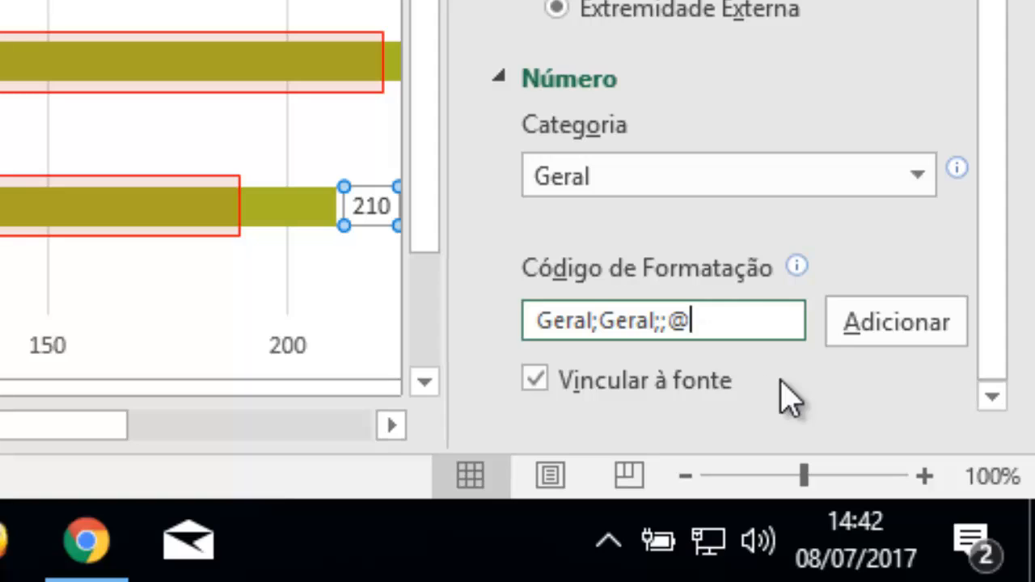
pyautogui.click(604, 321)
pyautogui.write('-')
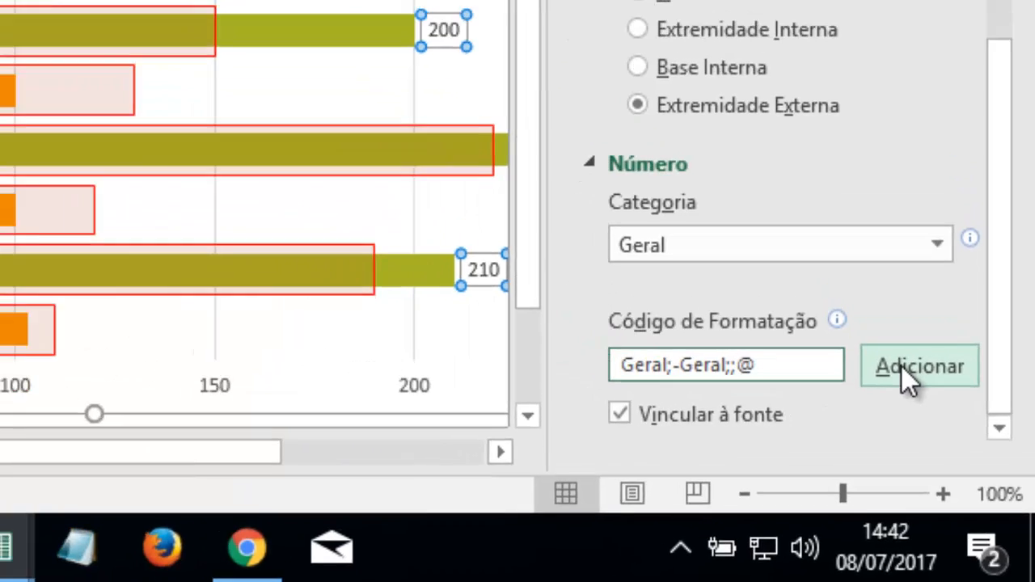
pyautogui.click(890, 335)
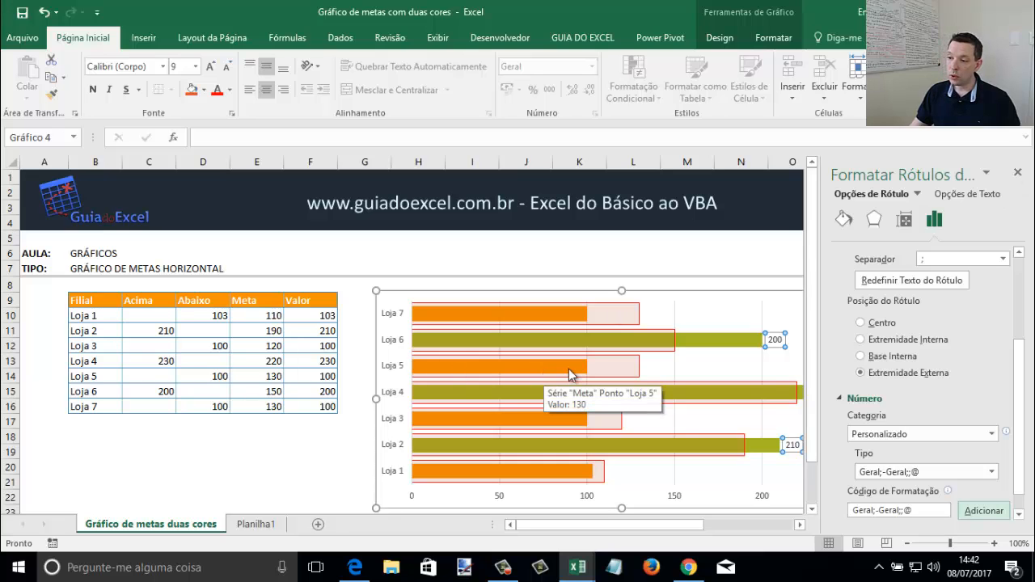
# - Overwrite the Abaixo value of Loja 2 in D11 with 250
pyautogui.click(222, 333)
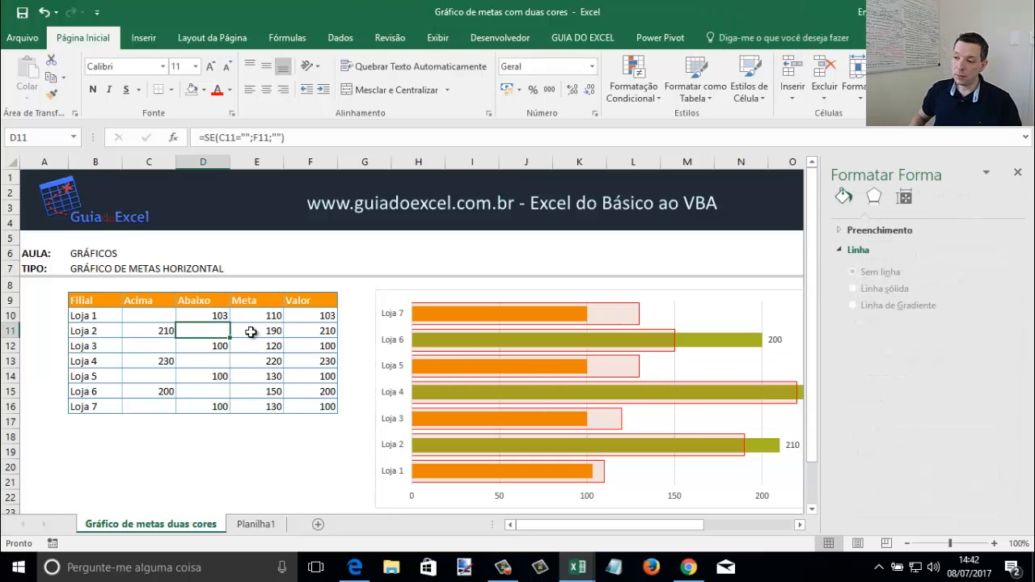
pyautogui.write('250')
pyautogui.press('Return')
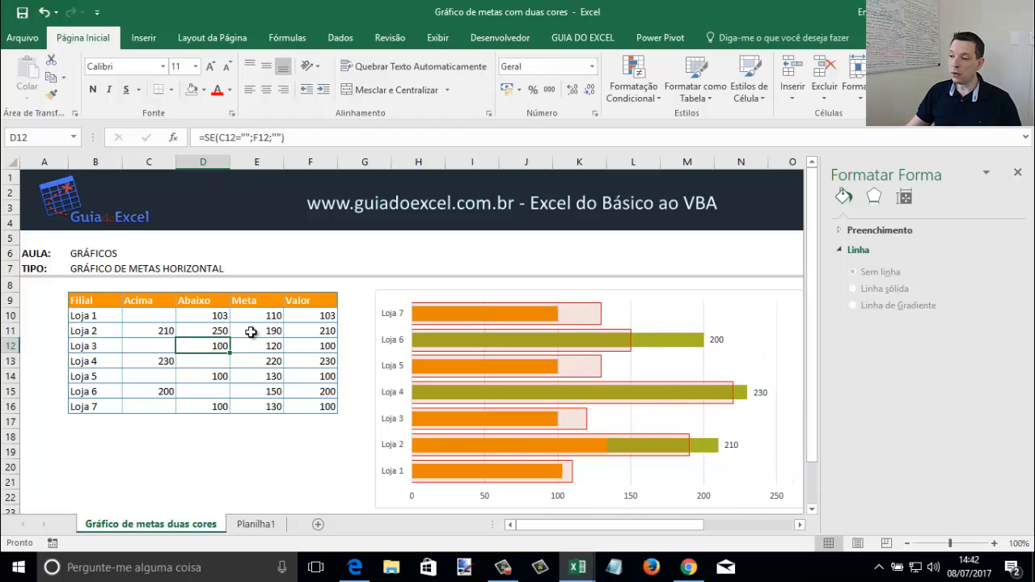
# - Add data labels to the Abaixo series, give them the custom number format Geral;-Geral;;@ and close the label formatting
pyautogui.rightClick(722, 452)
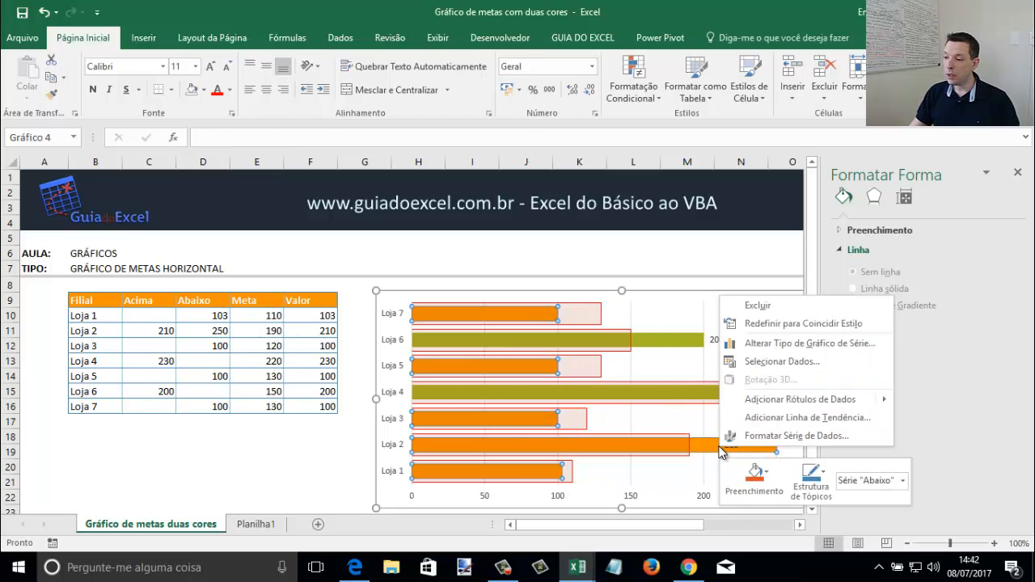
pyautogui.click(783, 402)
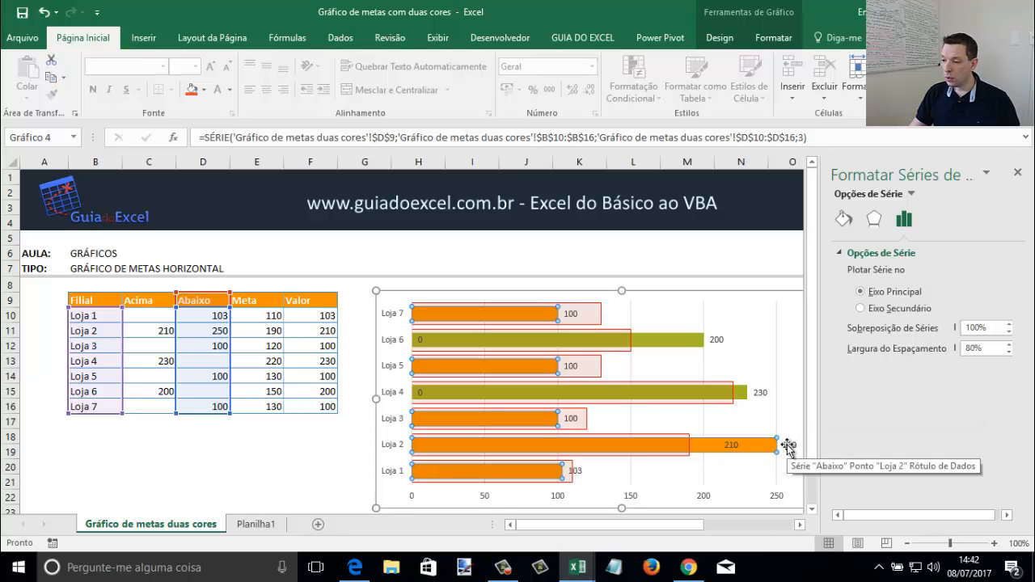
pyautogui.click(787, 445)
pyautogui.rightClick(787, 445)
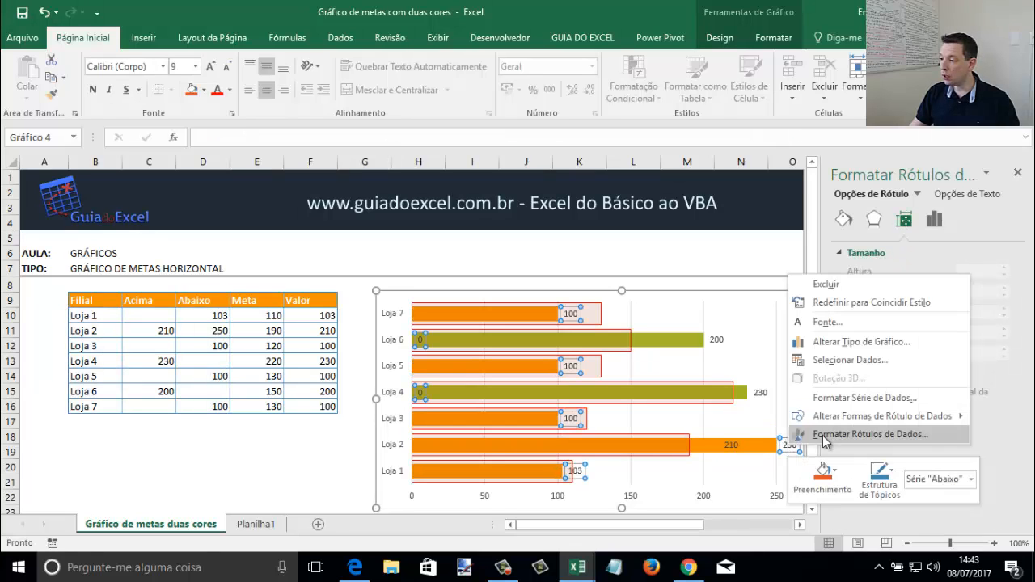
pyautogui.click(836, 436)
pyautogui.scroll(-1, 940, 470)
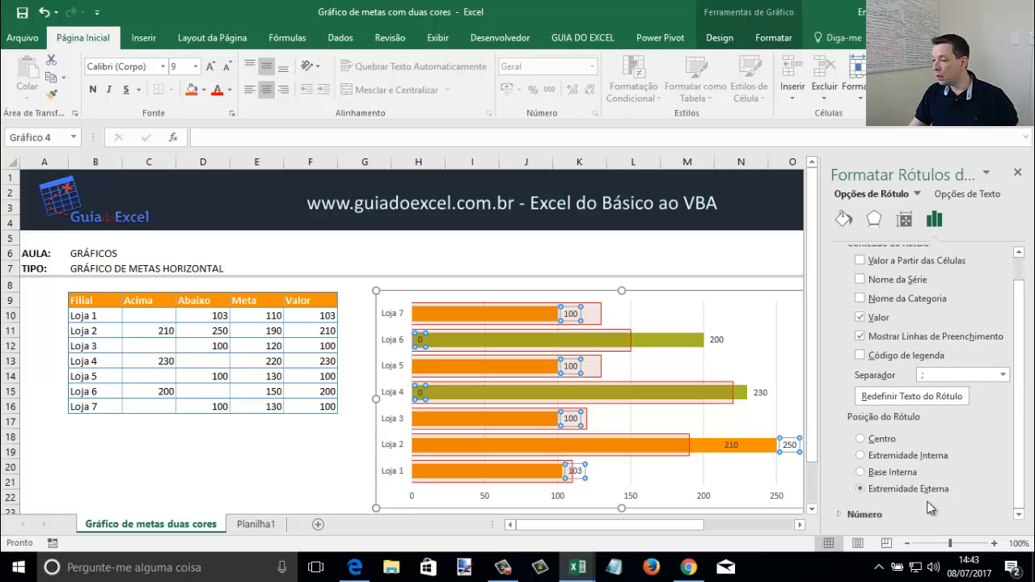
pyautogui.scroll(-3, 939, 470)
pyautogui.click(904, 488)
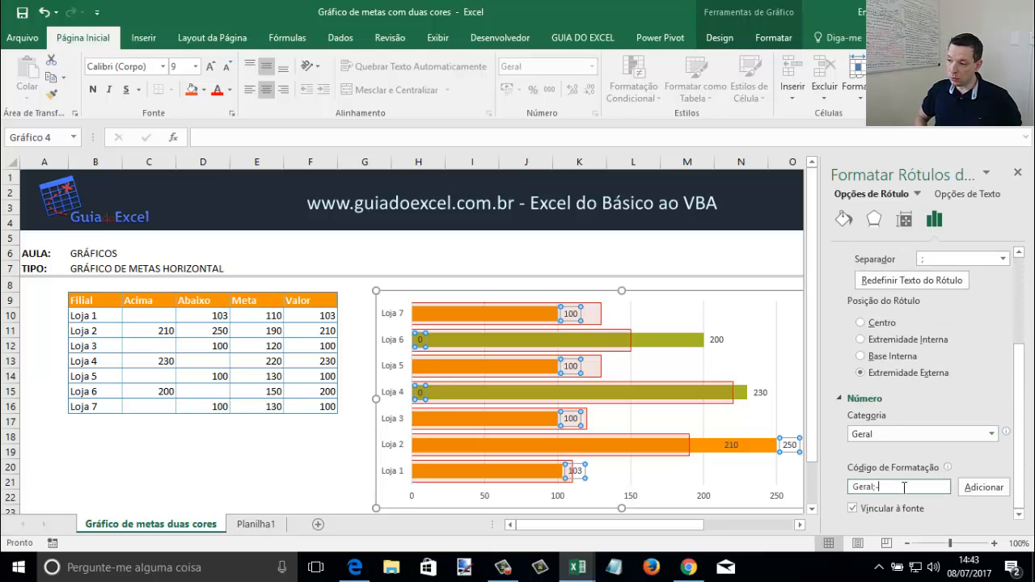
pyautogui.write(';-Geral;;@')
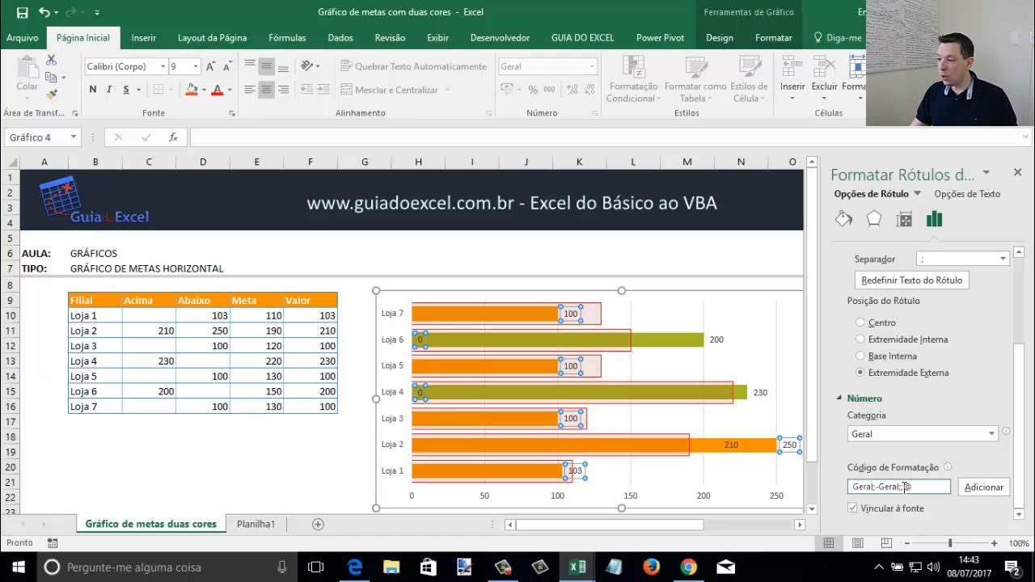
pyautogui.click(973, 488)
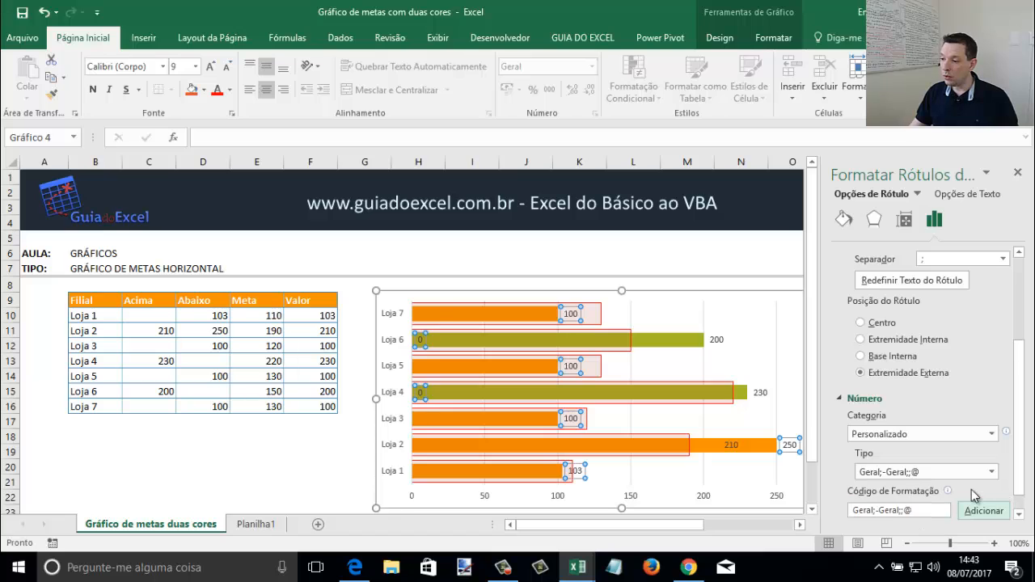
pyautogui.click(1019, 175)
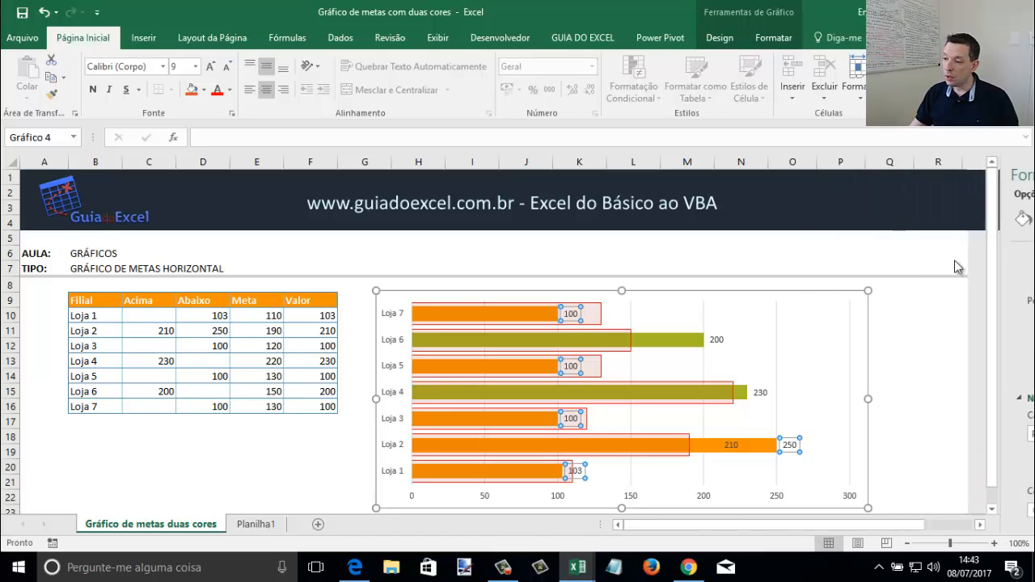
# - Restore the Abaixo formula for Loja 2 in D11 by copying it from D13
pyautogui.click(224, 358)
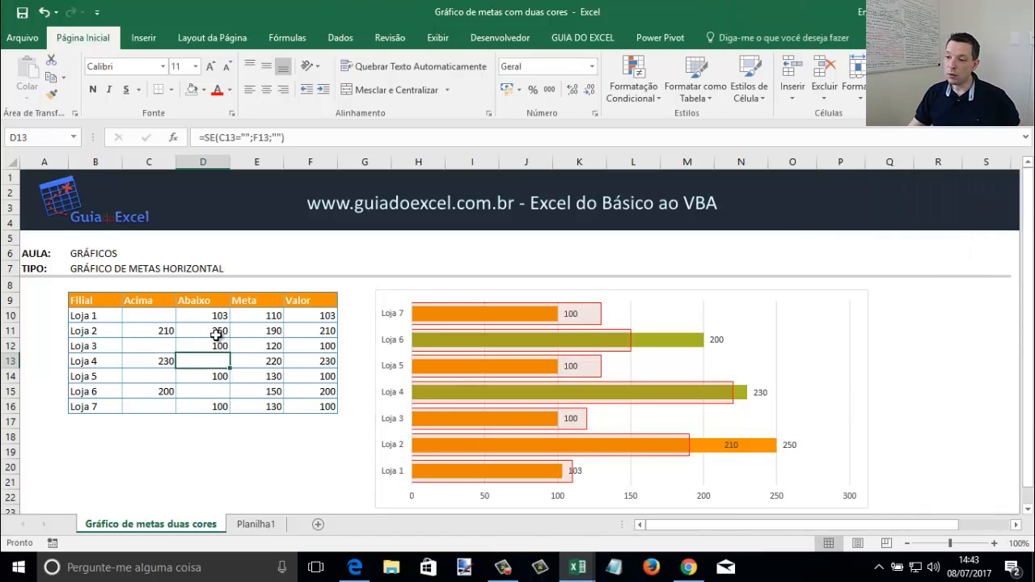
pyautogui.hotkey('ctrl', 'c')
pyautogui.keyDown('shift'); pyautogui.click(216, 335); pyautogui.keyUp('shift')
pyautogui.hotkey('ctrl', 'v')
pyautogui.click(252, 349)
pyautogui.press('Escape')
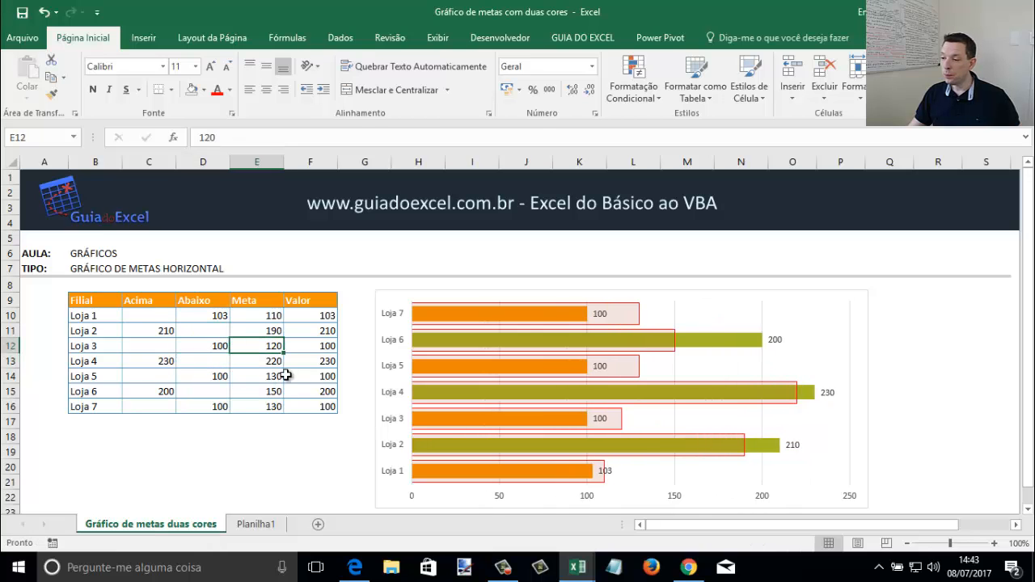
# - Widen the chart slightly so its edge reaches into column Q
pyautogui.click(865, 374)
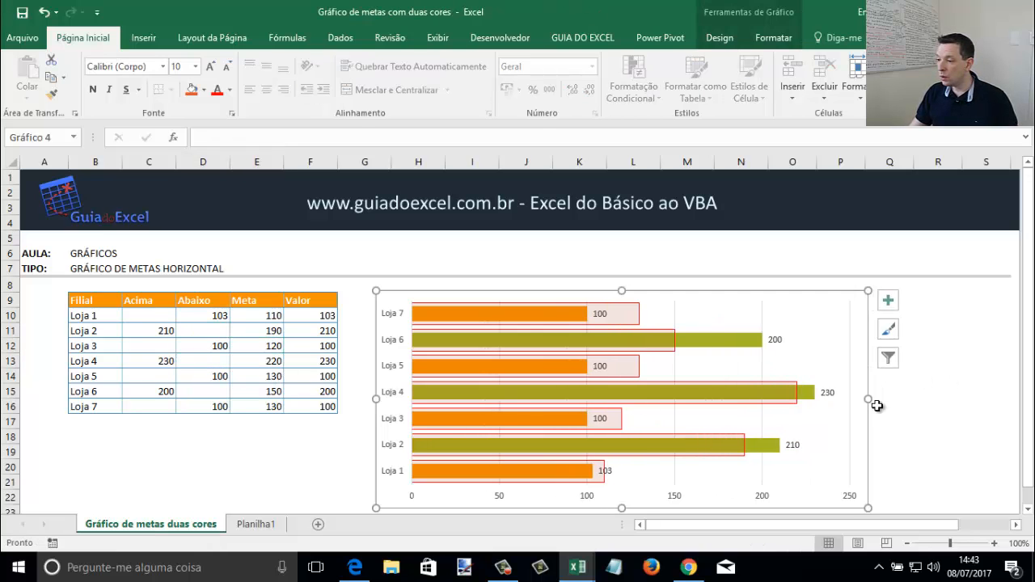
pyautogui.moveTo(871, 400); pyautogui.dragTo(888, 400)
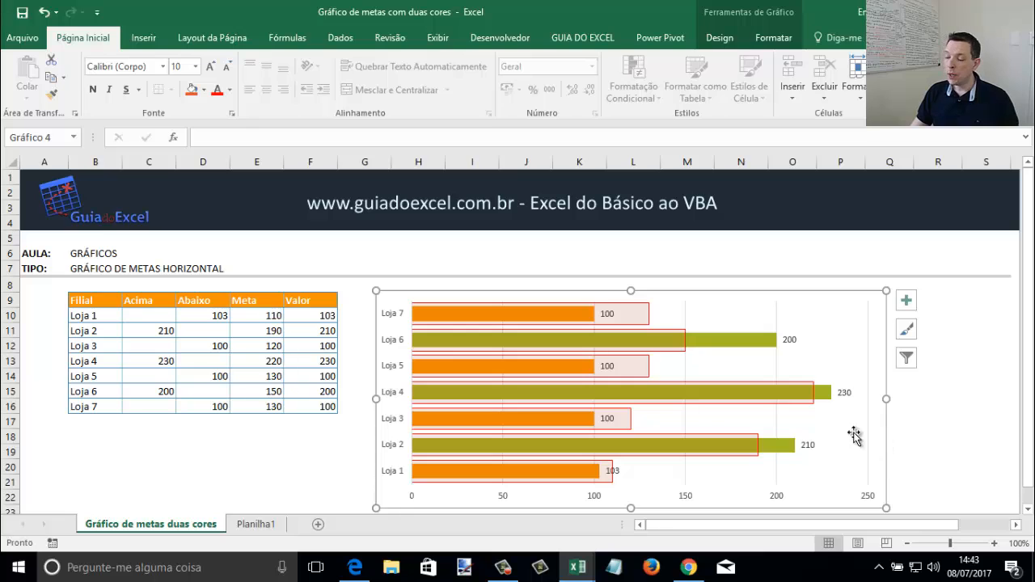
pyautogui.click(270, 333)
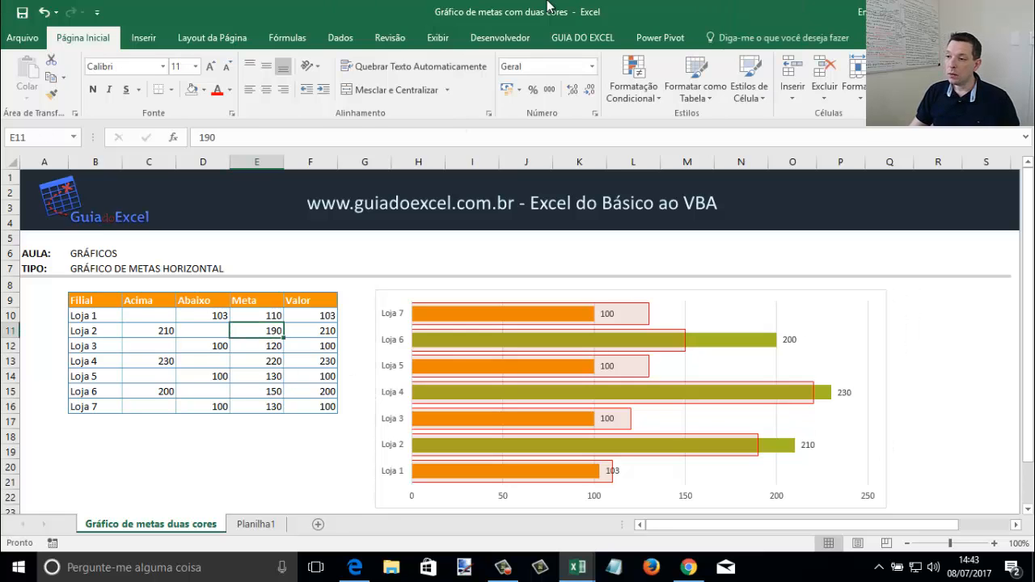
pyautogui.click(146, 38)
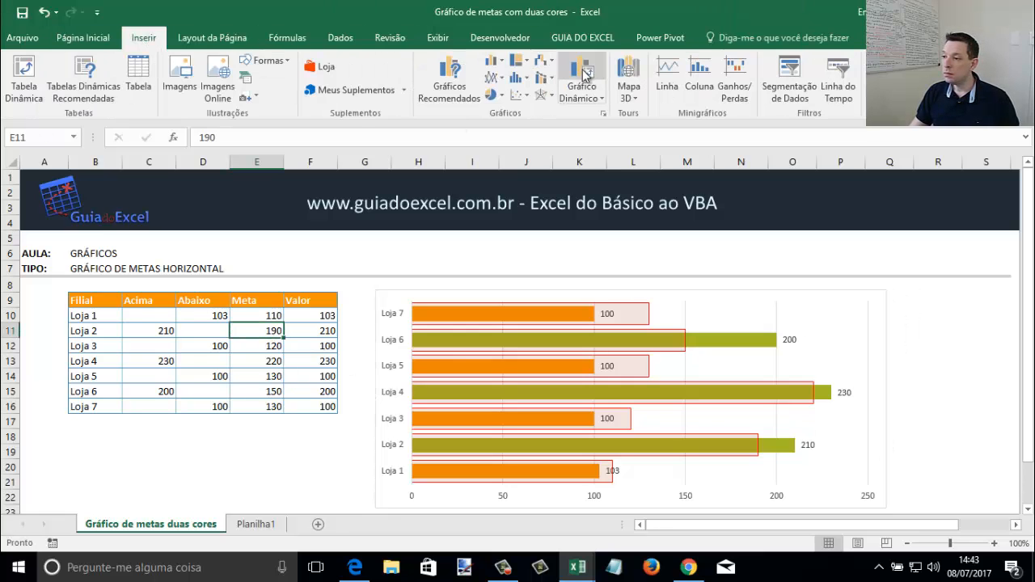
pyautogui.click(782, 79)
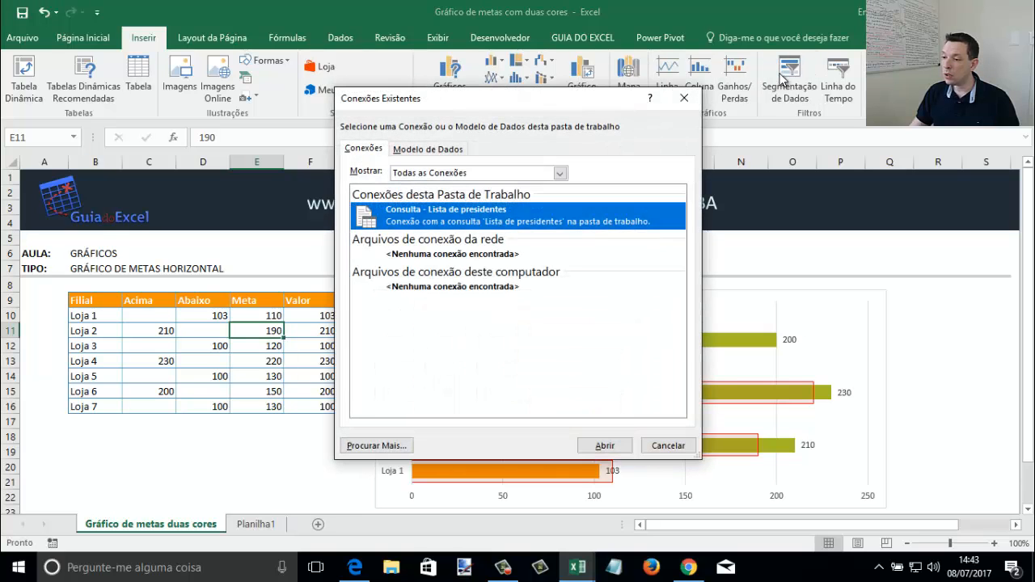
pyautogui.click(668, 446)
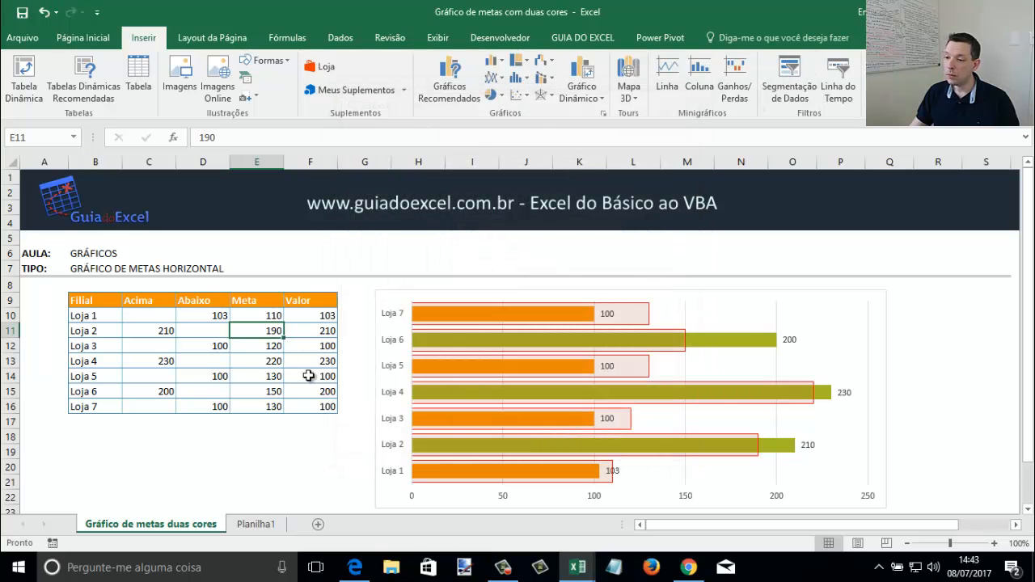
pyautogui.click(240, 346)
# - Format the range B9:F16 as a table with headers, using a light (Clara) table style
pyautogui.click(207, 316)
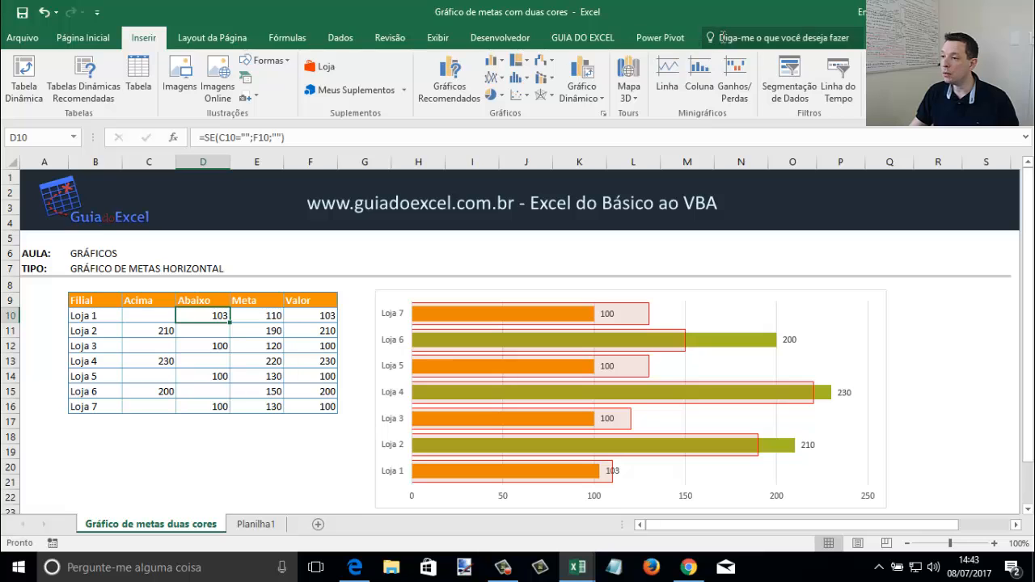
pyautogui.click(86, 39)
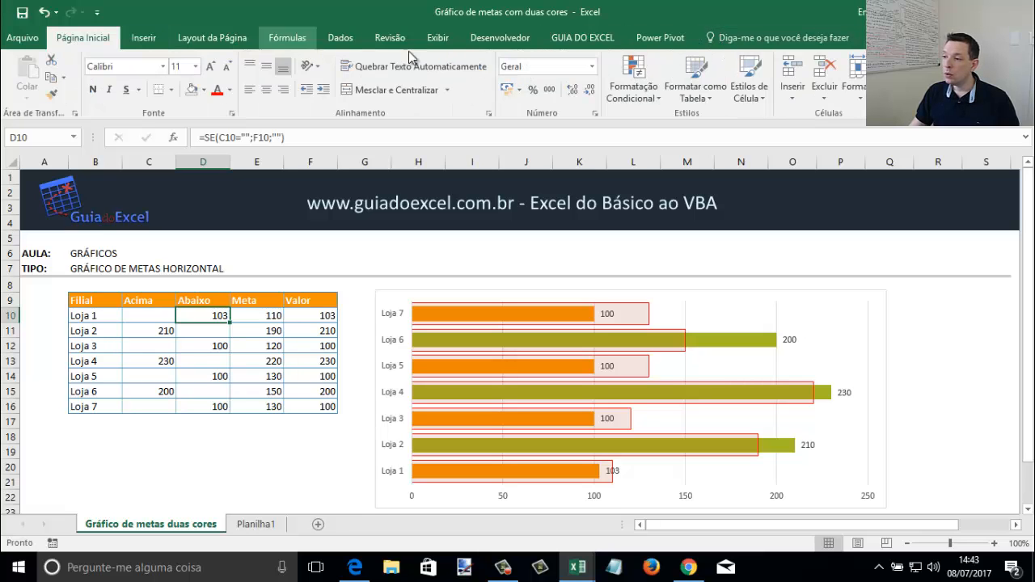
pyautogui.click(678, 98)
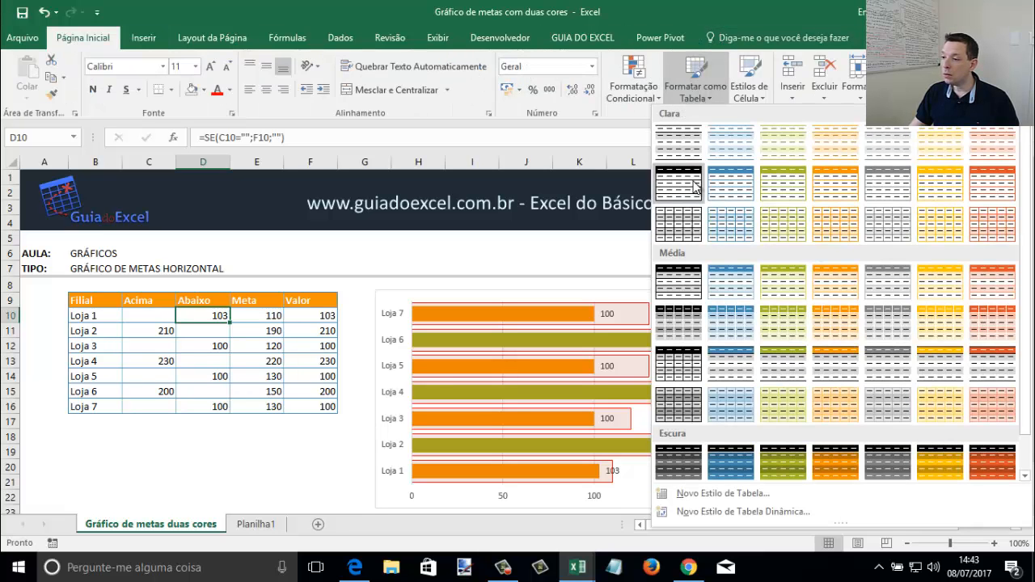
pyautogui.click(809, 187)
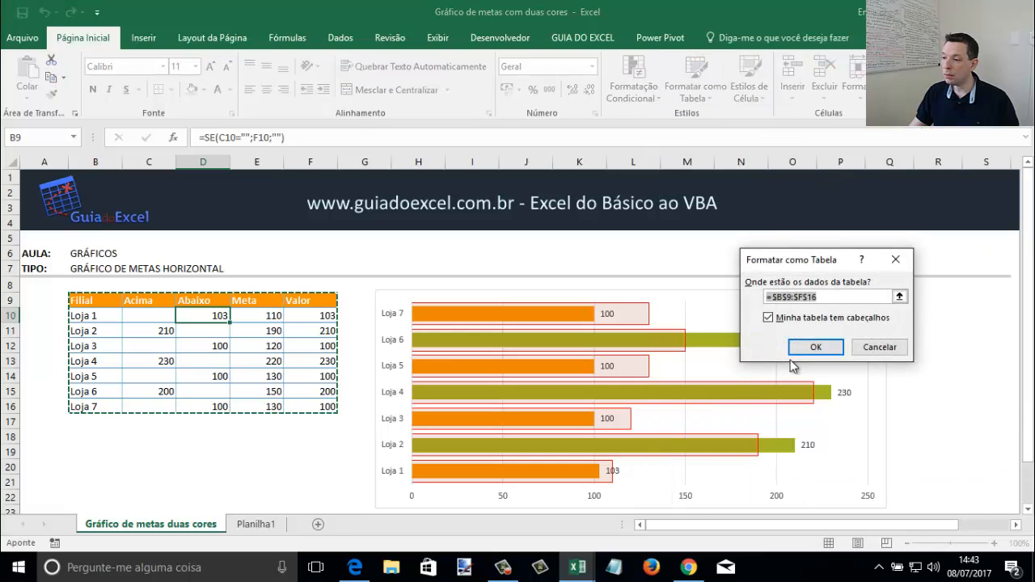
pyautogui.click(805, 347)
# - Insert a slicer for the Filial field of the new table
pyautogui.click(196, 330)
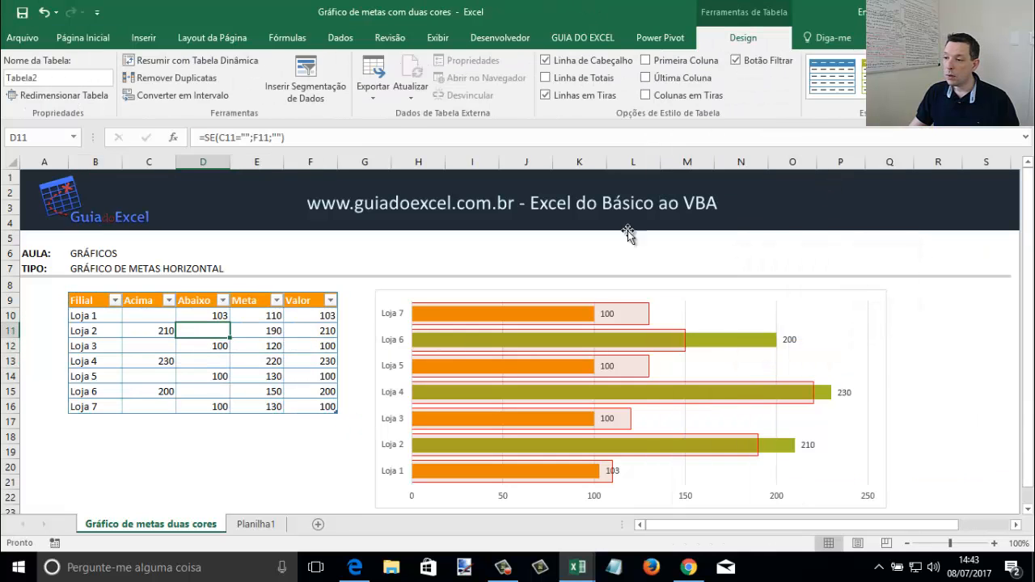
pyautogui.click(136, 39)
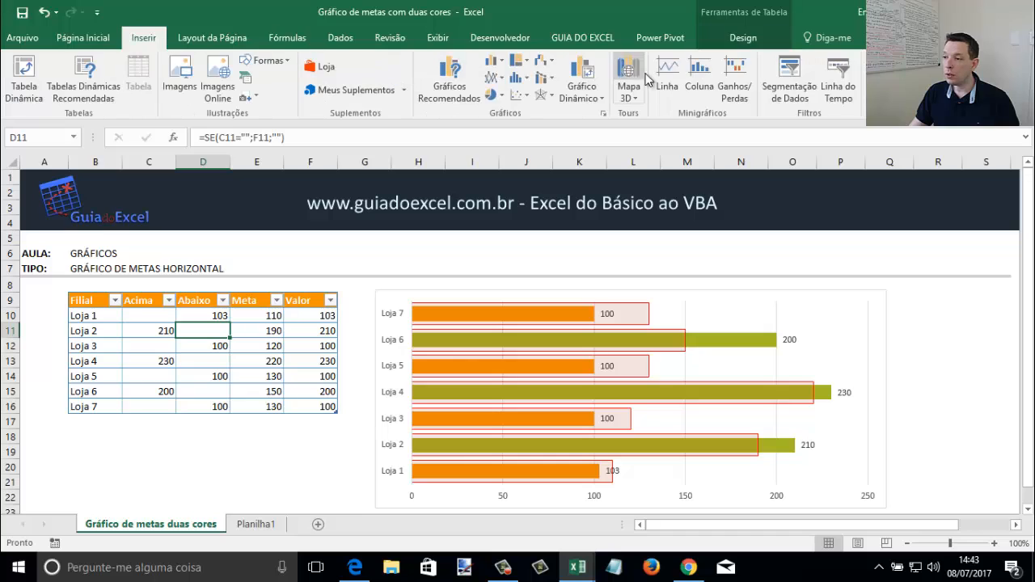
pyautogui.click(789, 81)
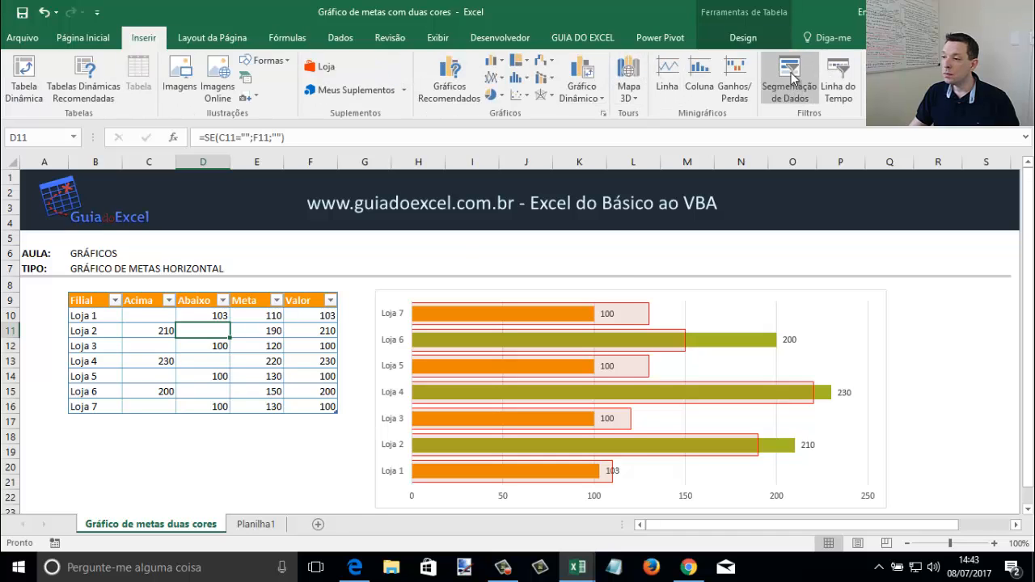
pyautogui.click(438, 236)
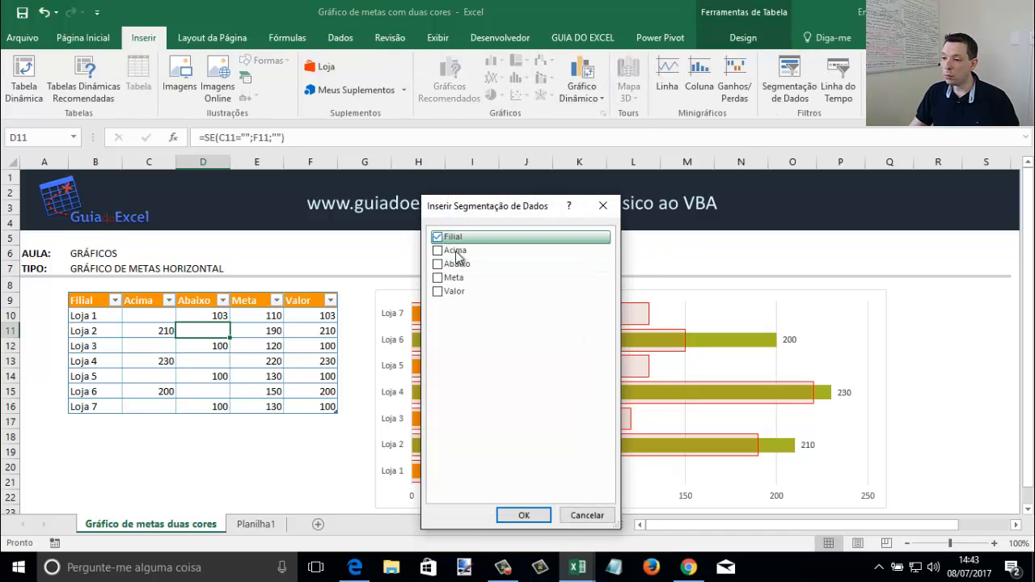
pyautogui.click(534, 514)
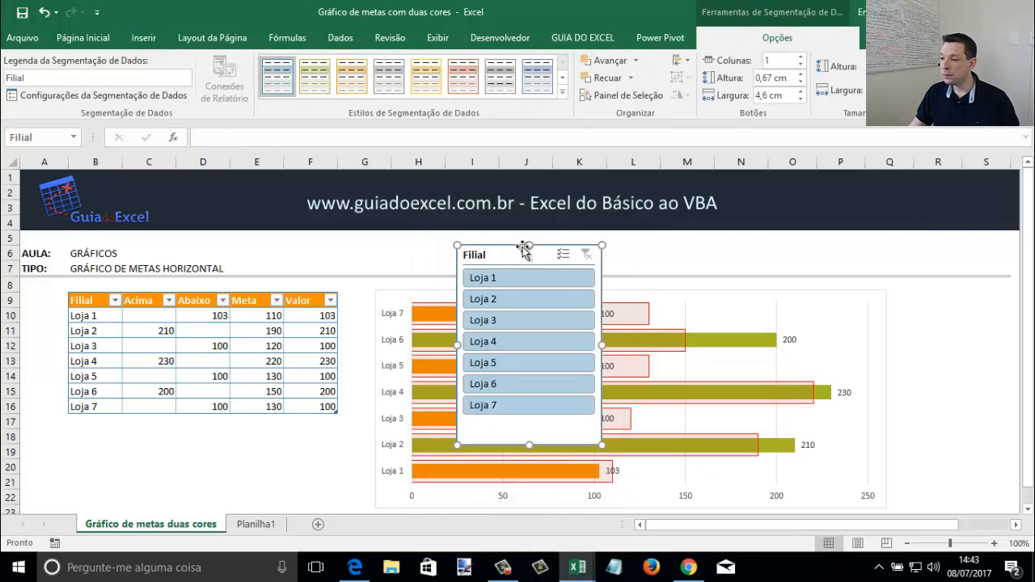
# - Place the Filial slicer beside the chart across columns Q to S, narrowing it so its buttons are about 3.33 cm wide
pyautogui.moveTo(503, 247); pyautogui.dragTo(884, 288)
pyautogui.moveTo(983, 390); pyautogui.dragTo(945, 393)
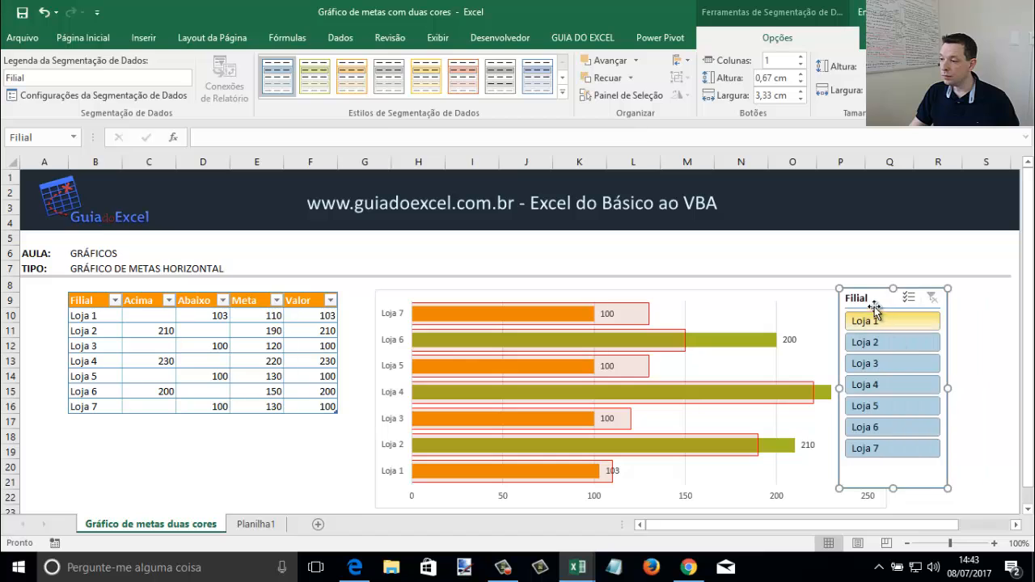
pyautogui.moveTo(863, 296); pyautogui.dragTo(925, 296)
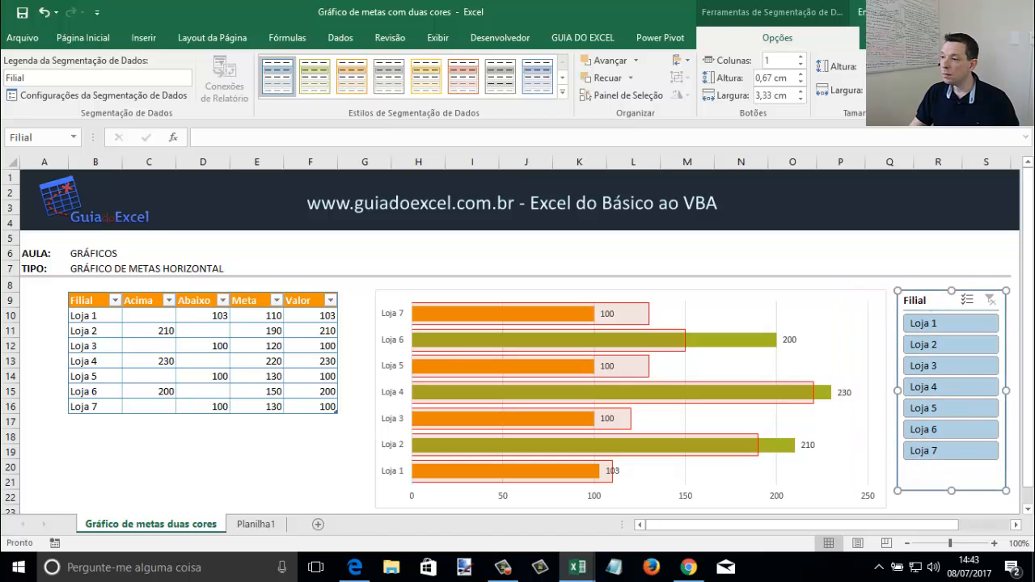
# - With the ribbon hidden, stretch the chart down to about row 28 and shorten the slicer to fit its seven stores
pyautogui.click(919, 12)
pyautogui.click(920, 47)
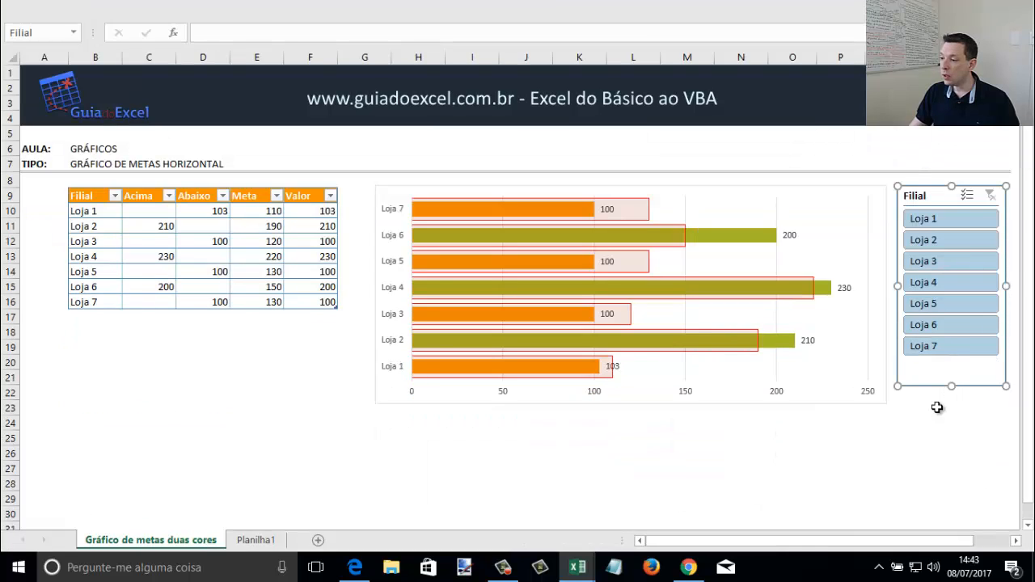
pyautogui.click(663, 405)
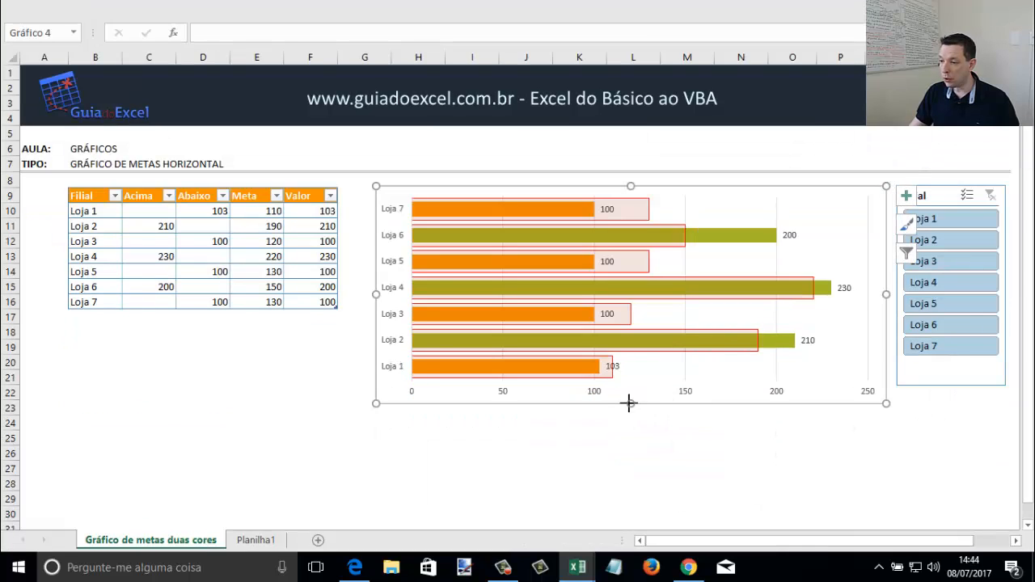
pyautogui.moveTo(629, 403); pyautogui.dragTo(617, 495)
pyautogui.click(945, 382)
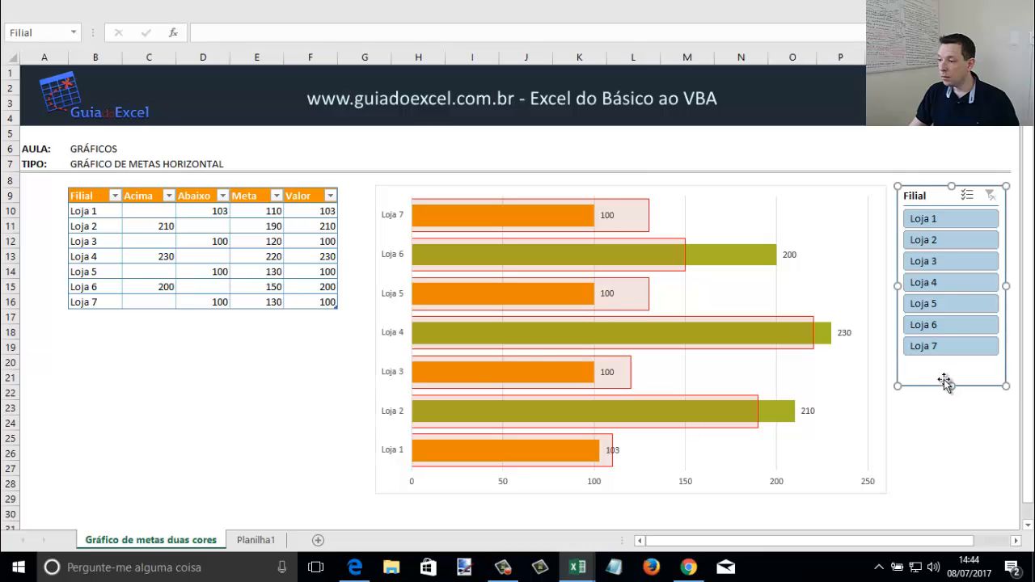
pyautogui.moveTo(952, 387); pyautogui.dragTo(952, 365)
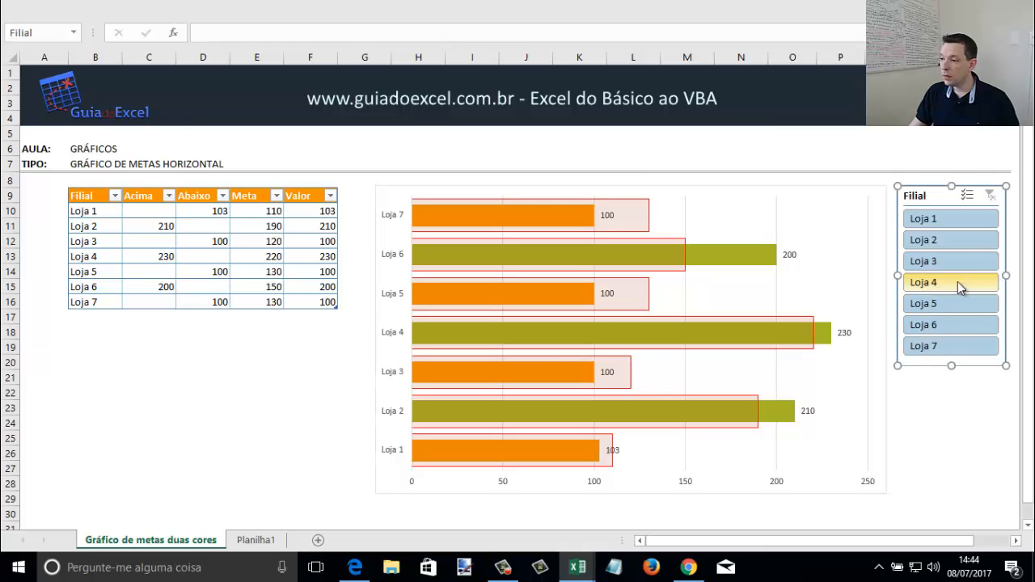
# - Try the slicer on Loja 1, 3, 6 and 2, on the range Loja 3 to Loja 5, and on Loja 2 and 5 separately
pyautogui.click(933, 222)
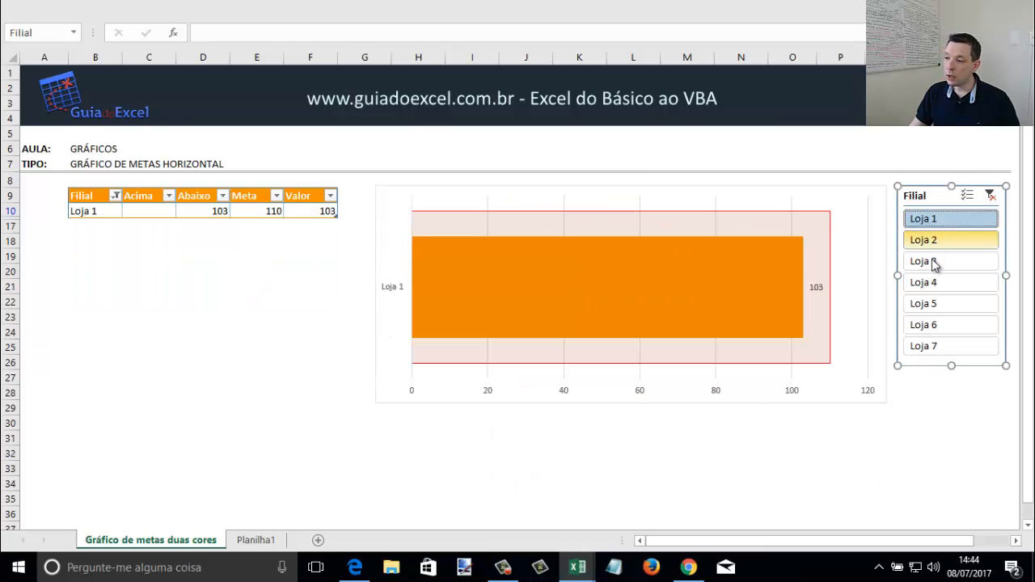
pyautogui.click(934, 261)
pyautogui.click(925, 325)
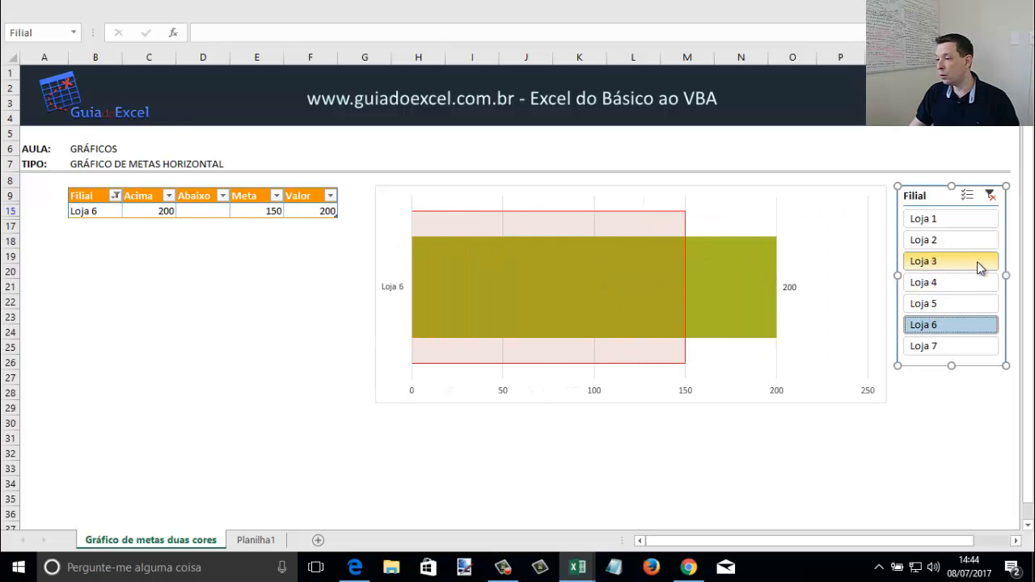
pyautogui.click(938, 240)
pyautogui.click(943, 278)
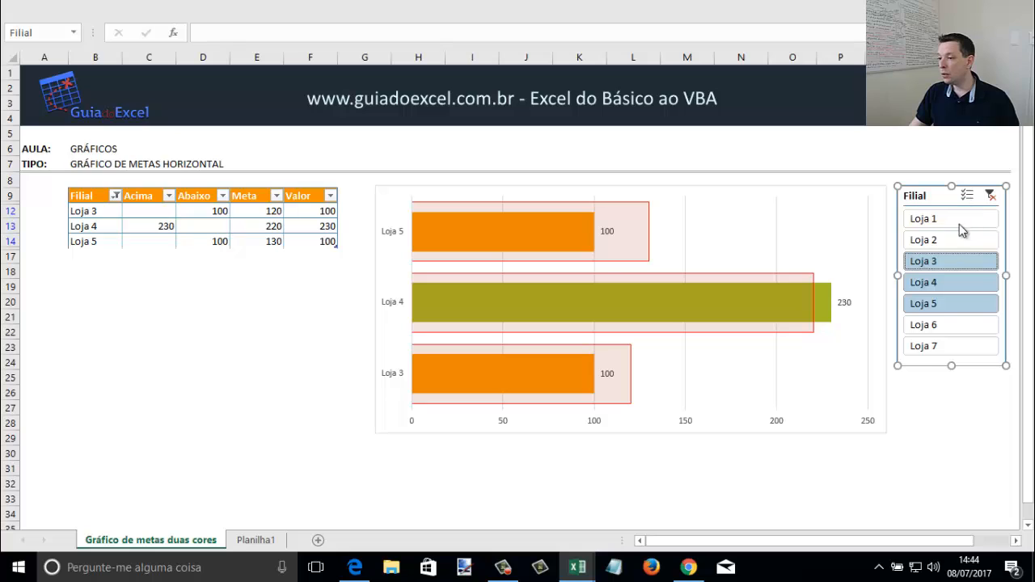
pyautogui.click(946, 239)
pyautogui.click(952, 311)
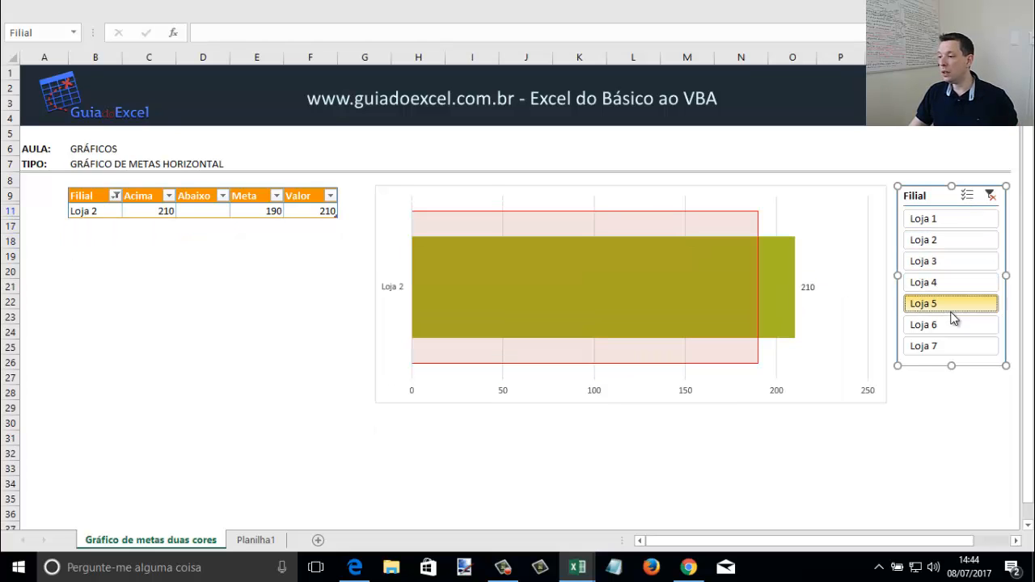
# - Filter the table and chart to Loja 2, Loja 4 and Loja 6 together using the slicer
pyautogui.click(942, 242)
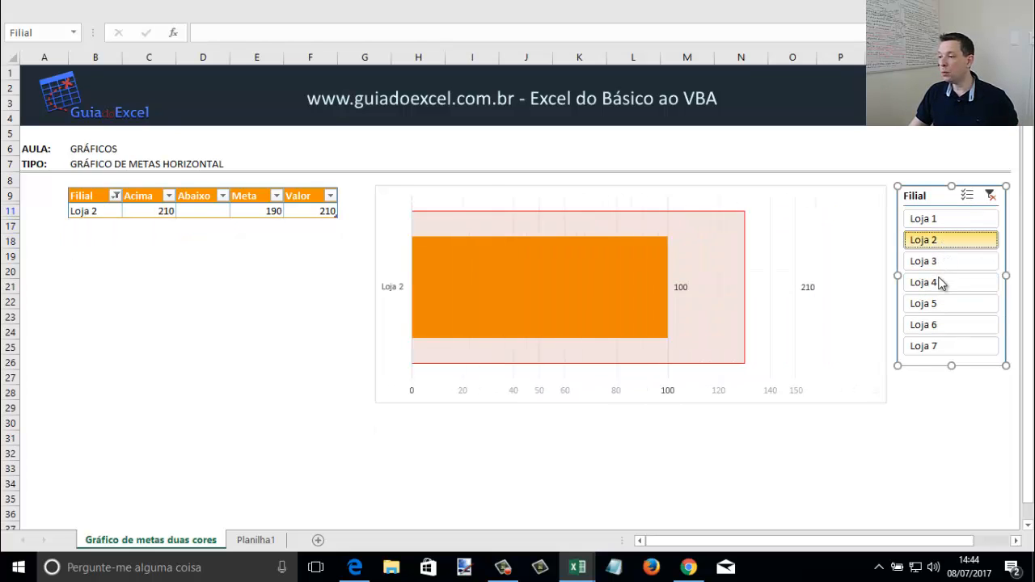
pyautogui.keyDown('ctrl'); pyautogui.click(939, 283); pyautogui.keyUp('ctrl')
pyautogui.keyDown('ctrl'); pyautogui.click(945, 325); pyautogui.keyUp('ctrl')
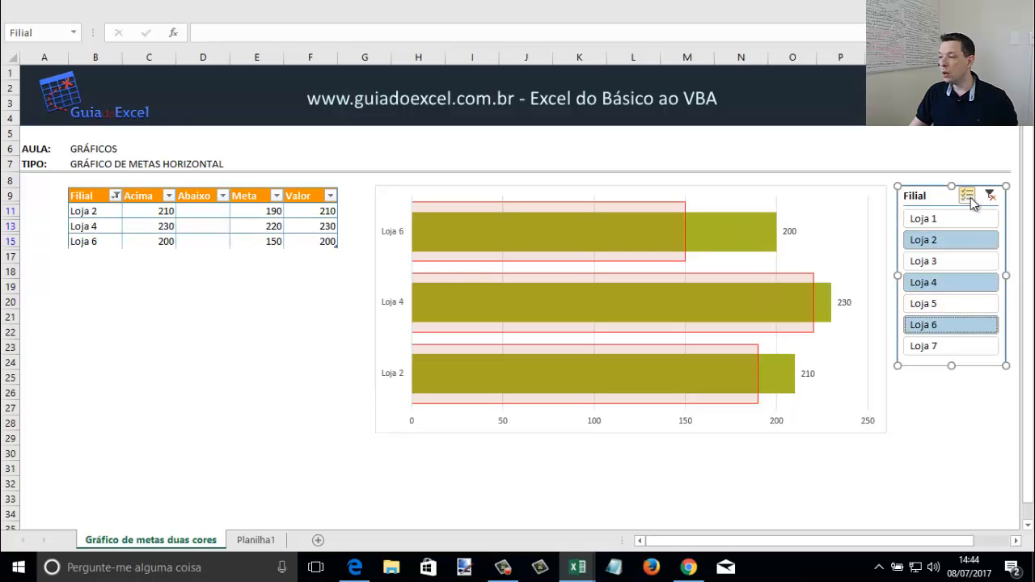
# - Enable the slicer's multi-select, add Loja 1, swap Loja 2 for Loja 3, and deselect the remaining stores until the filter clears
pyautogui.click(967, 196)
pyautogui.click(930, 218)
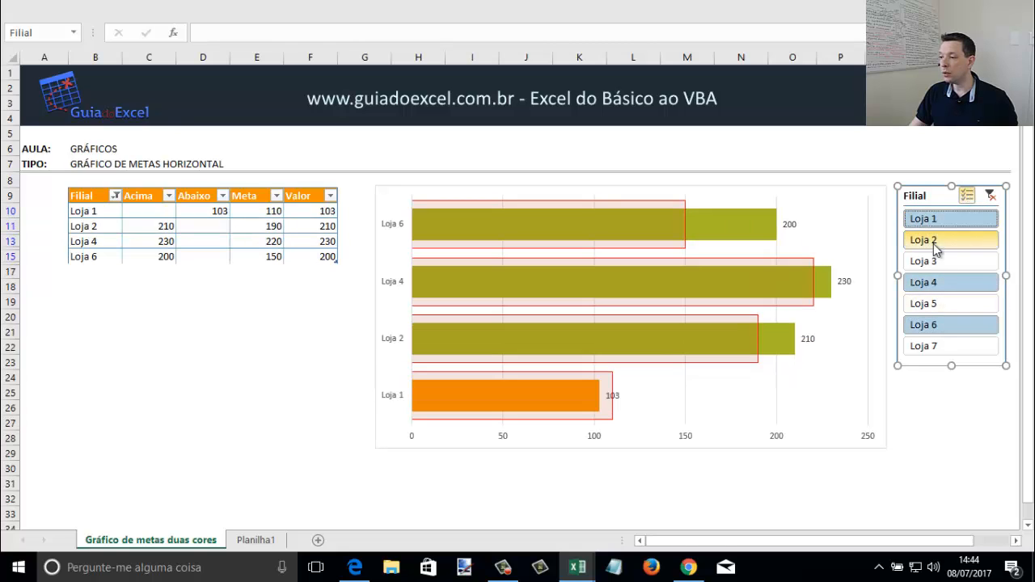
pyautogui.click(936, 241)
pyautogui.click(928, 261)
pyautogui.click(938, 283)
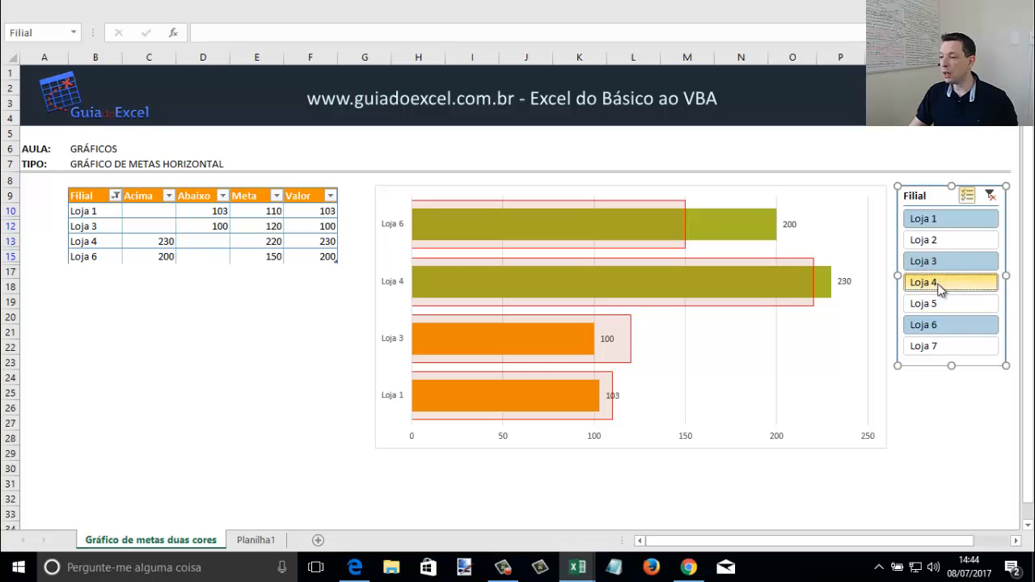
pyautogui.click(943, 326)
pyautogui.click(943, 262)
pyautogui.click(938, 221)
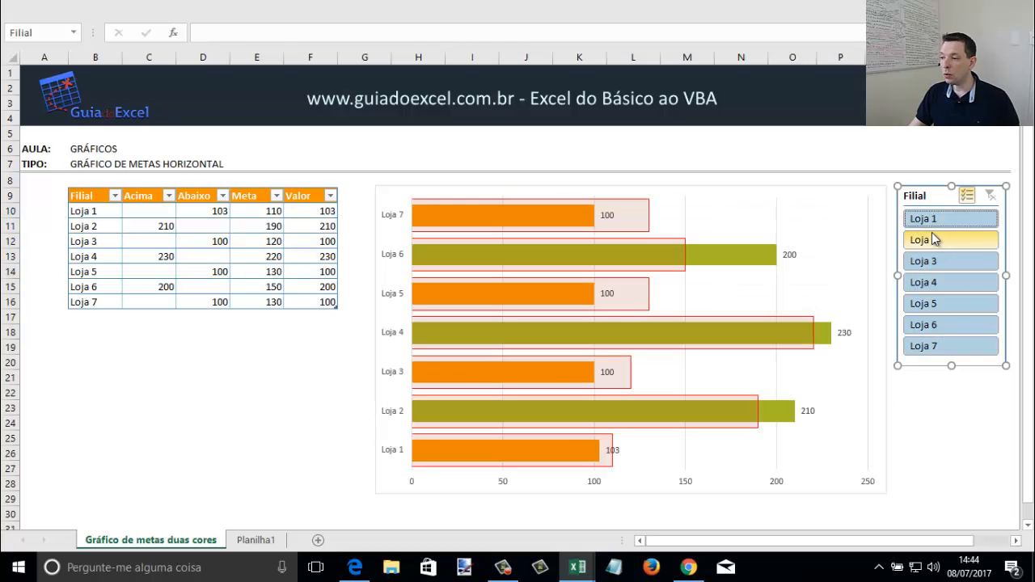
# - Disable the slicer's multi-select and filter the table and chart to Loja 2 only
pyautogui.click(967, 197)
pyautogui.click(940, 243)
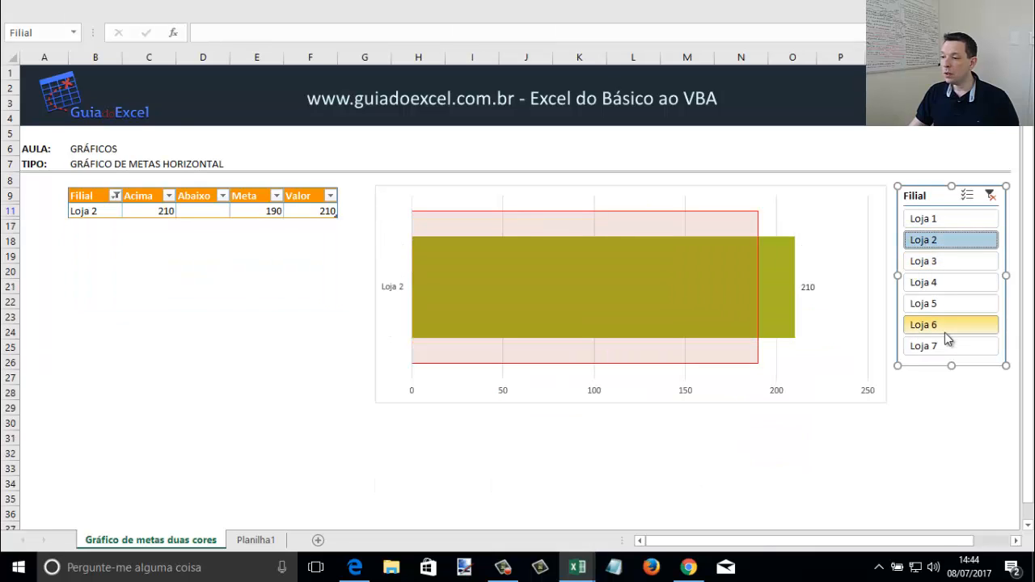